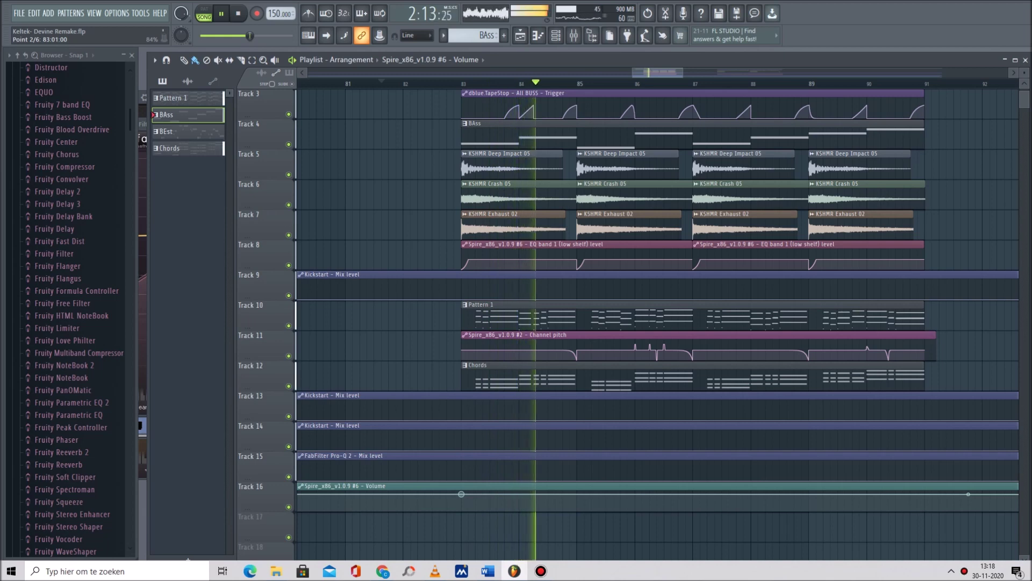
Copy the track 16 volume automation value at bar 83 and paste it onto a point at bar 91.
left_click(418, 83)
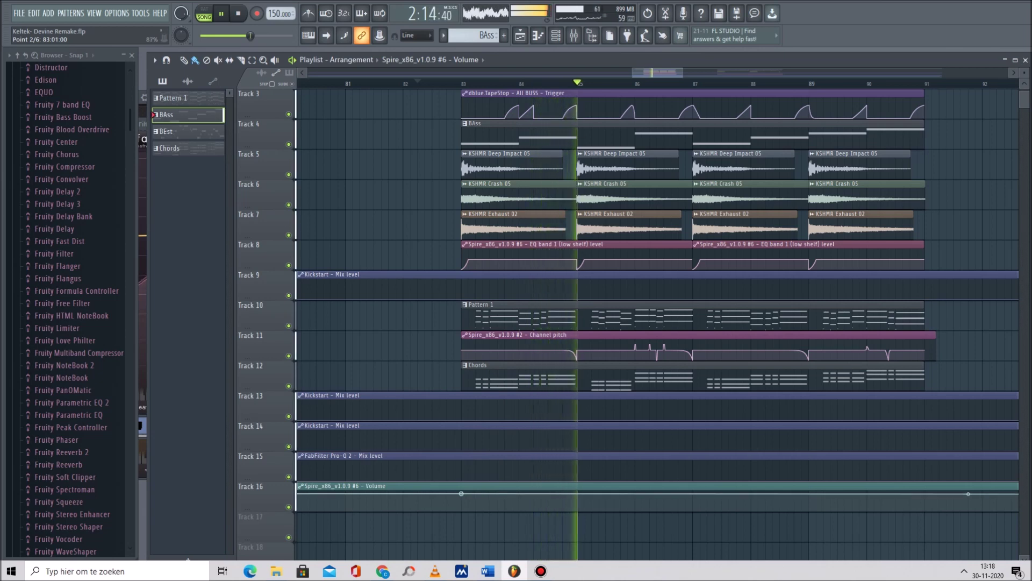
right_click(462, 493)
left_click(489, 523)
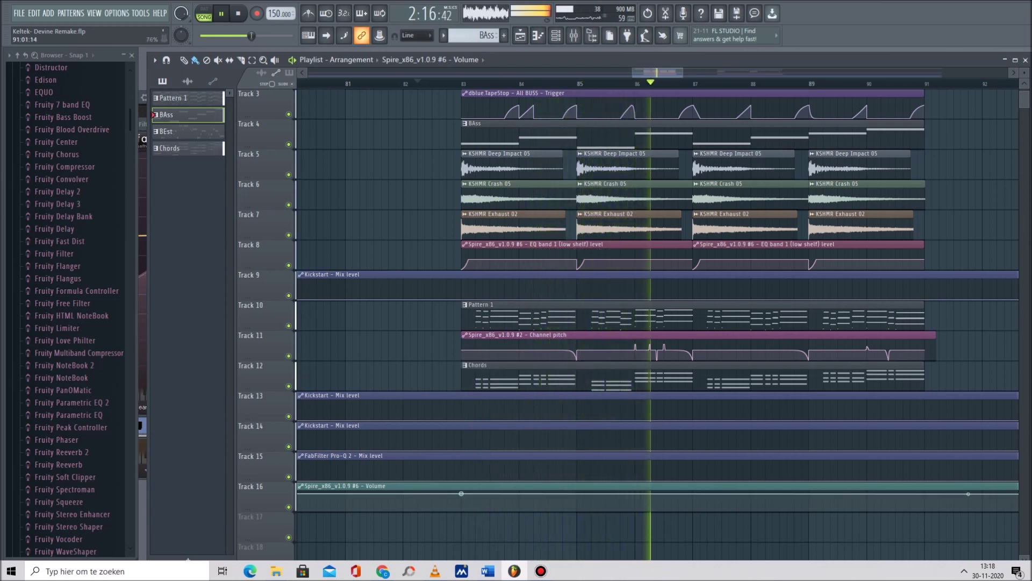
right_click(925, 493)
left_click(960, 533)
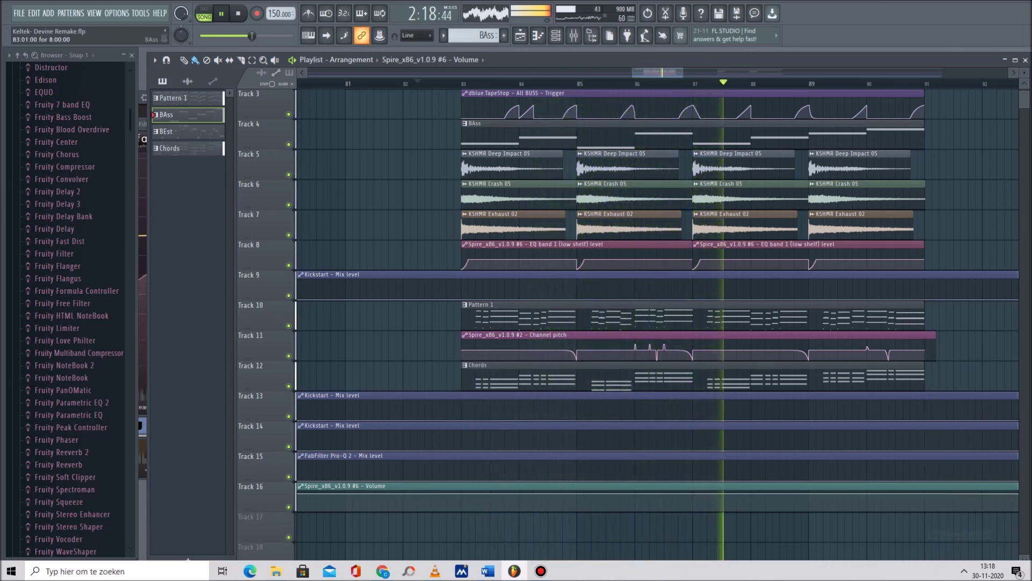
Hide the browser and play the arrangement from bar 83 with both drops in view.
left_click(358, 84)
left_click_drag(690, 72, 806, 72)
left_click(592, 36)
left_click(317, 84)
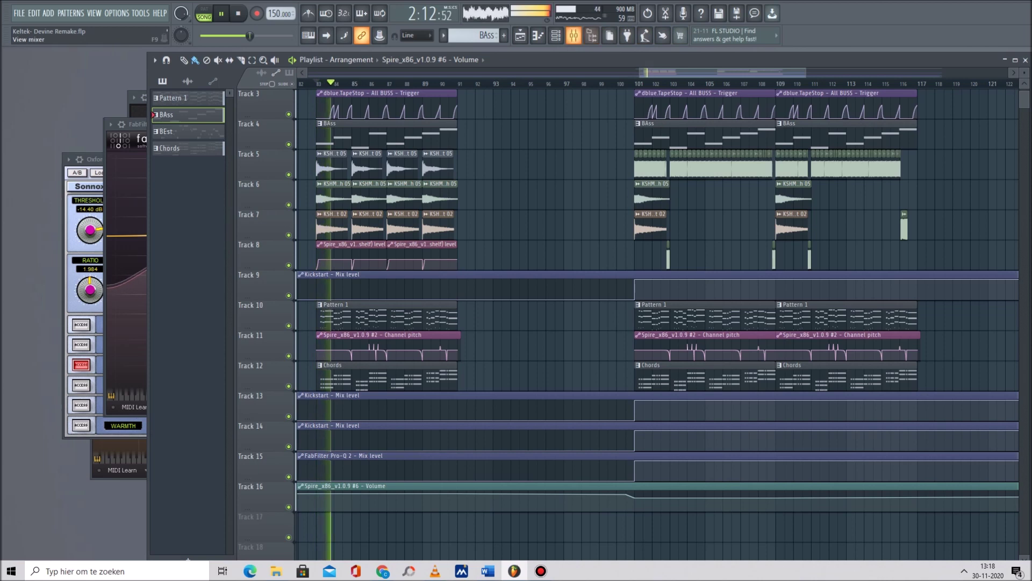
Open The Glue on the REVERB mixer track and adjust its compressor threshold.
key("F9")
left_click_drag(639, 329, 606, 322)
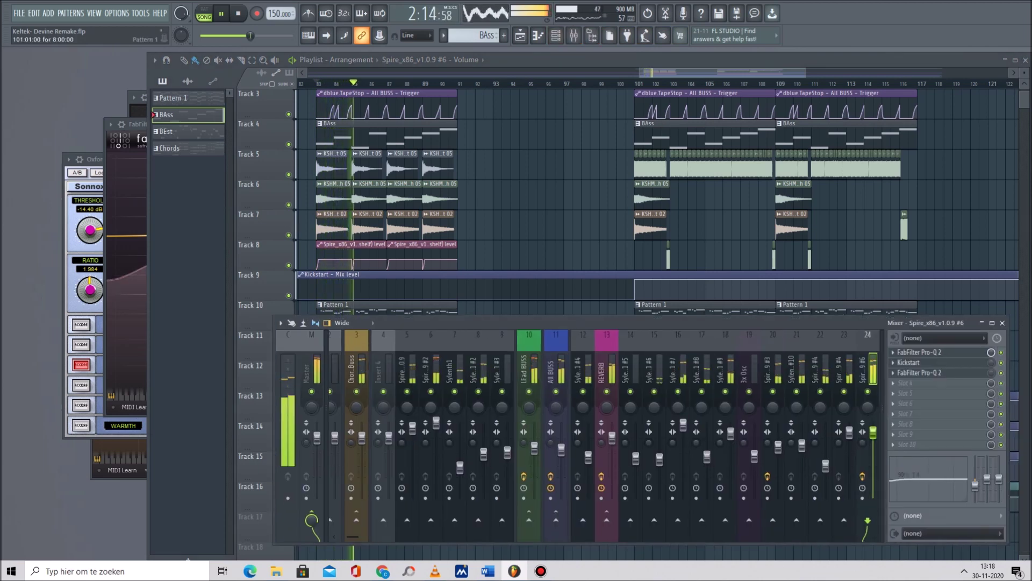
left_click(607, 376)
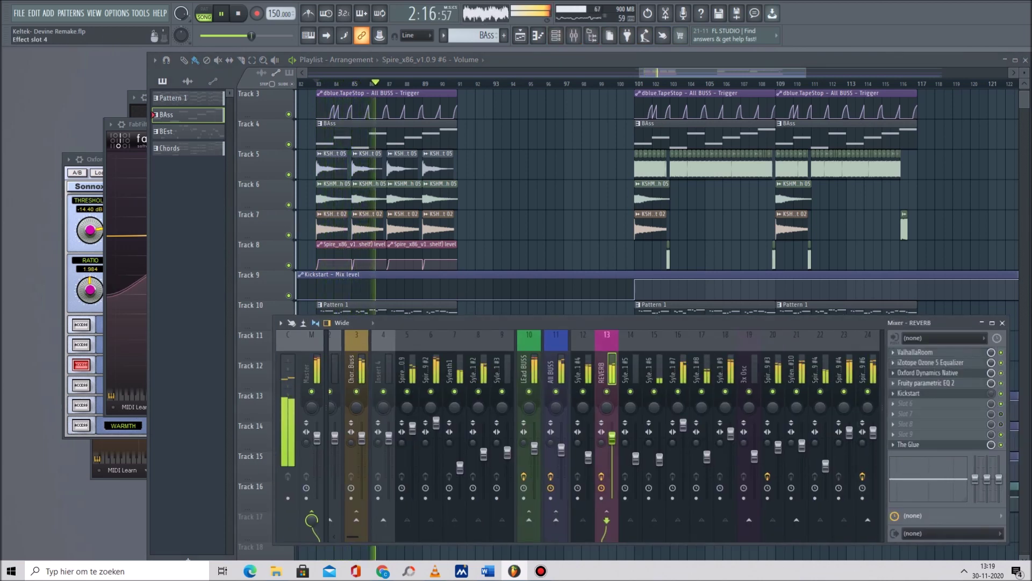
left_click(914, 444)
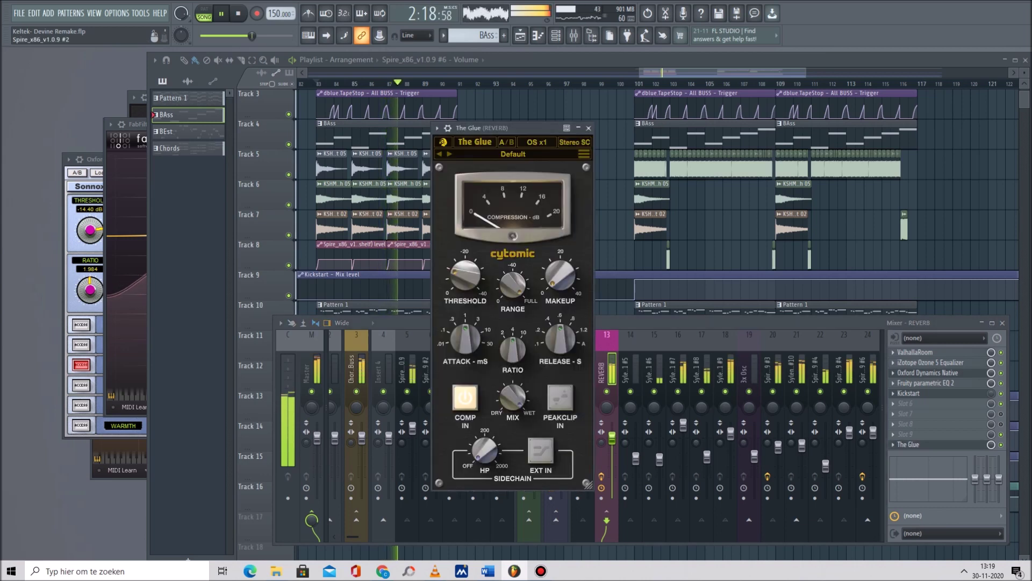
left_click_drag(465, 275, 465, 266)
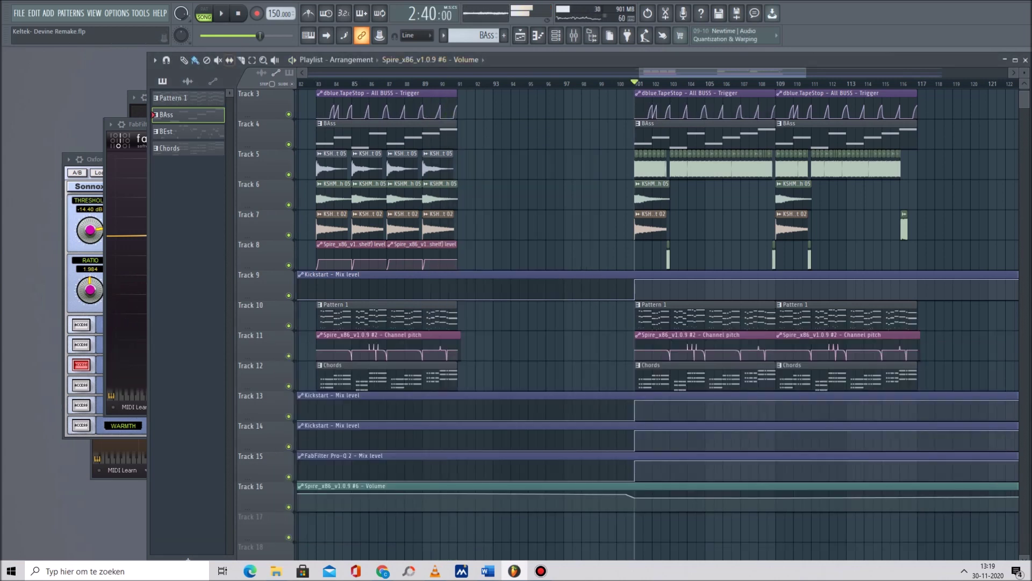
Copy the track 16 volume automation value at bar 101 and paste the 76% value onto a new point at bar 108.
key("space")
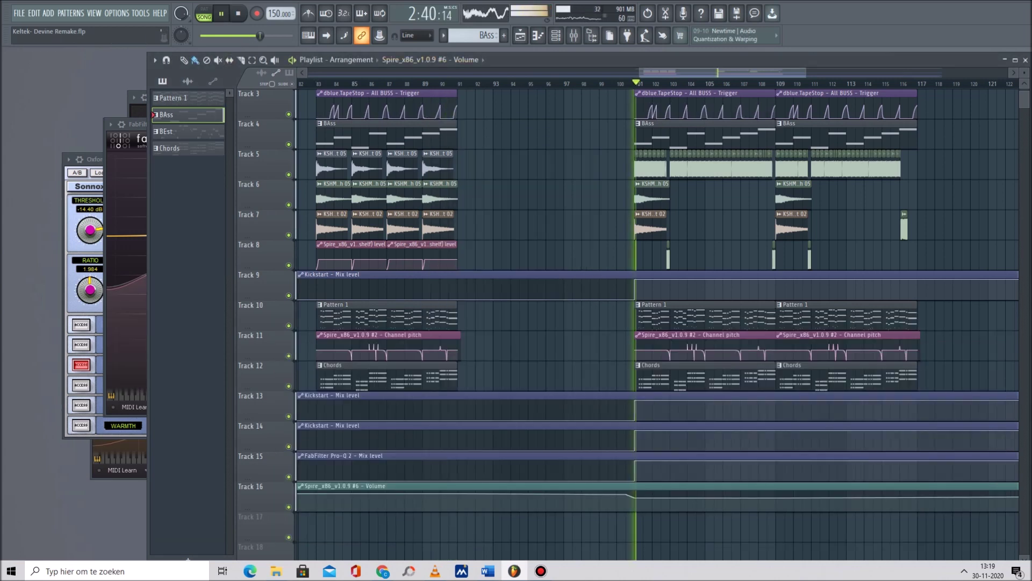
right_click(636, 495)
left_click(661, 523)
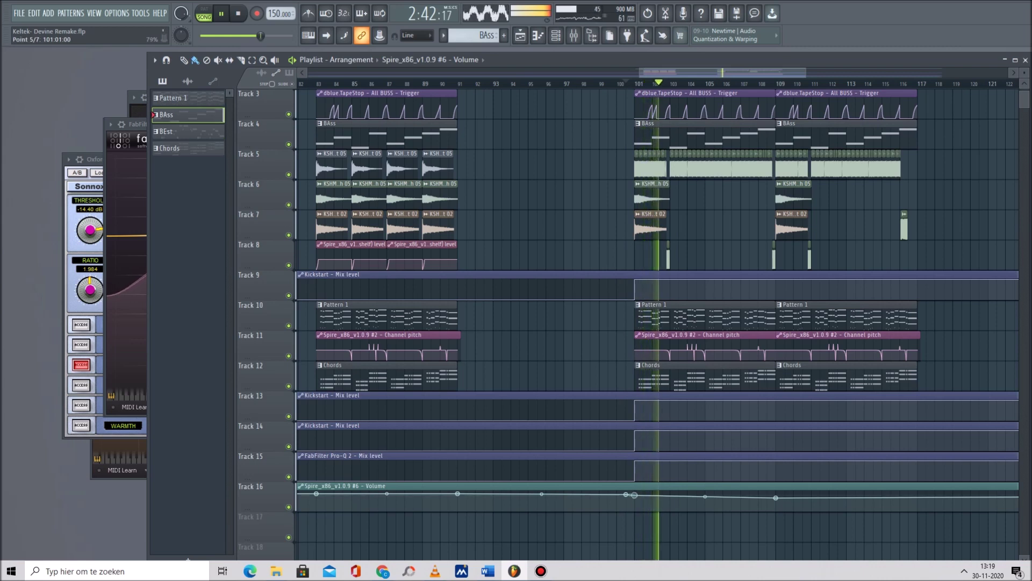
right_click(634, 496)
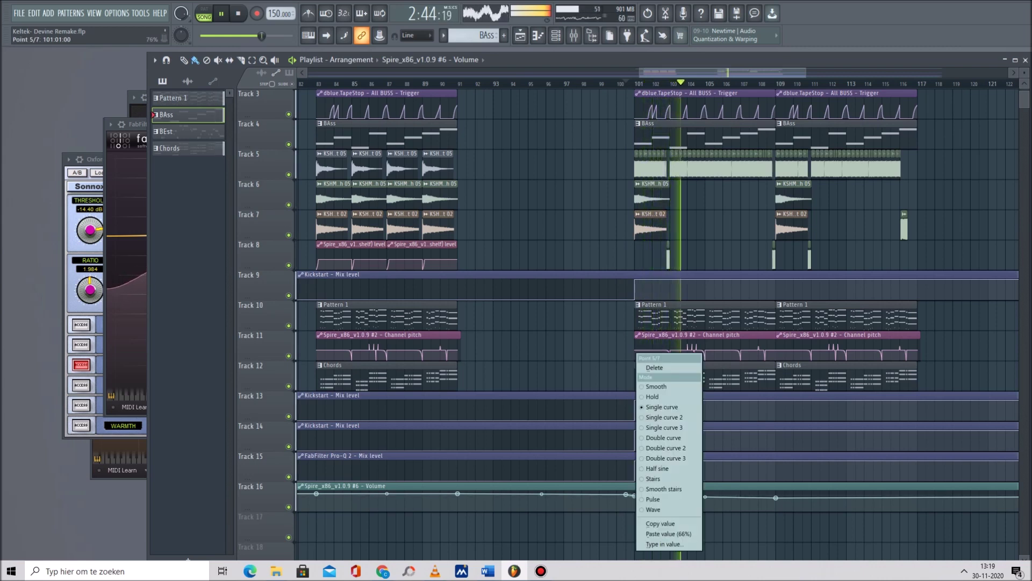
left_click(662, 523)
right_click(758, 498)
right_click(759, 498)
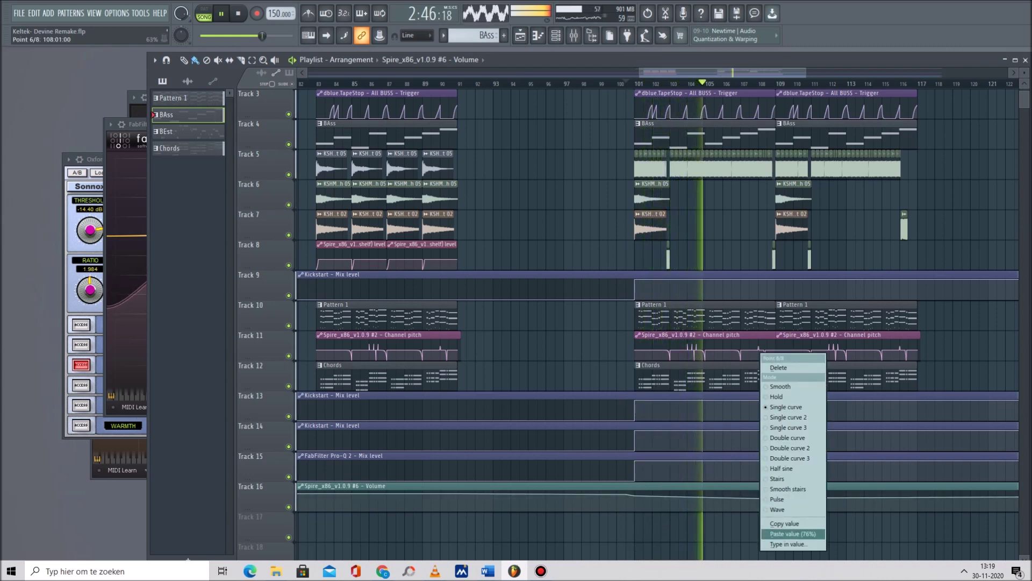
left_click(790, 533)
Delete the volume automation point at bar 109 on track 16 and replay the drop from bar 101.
right_click(776, 498)
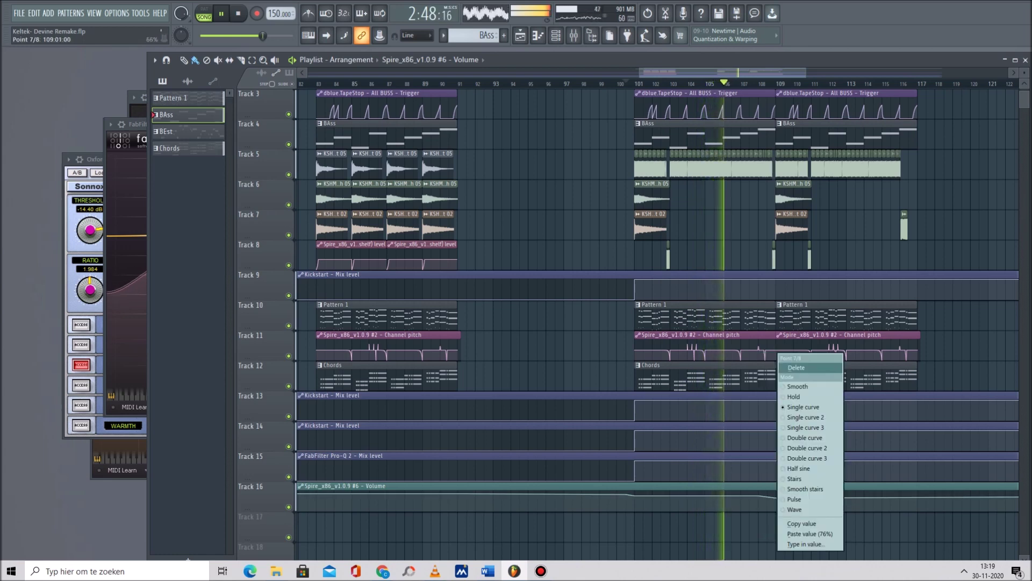
left_click(796, 368)
left_click(608, 84)
left_click_drag(648, 73, 676, 73)
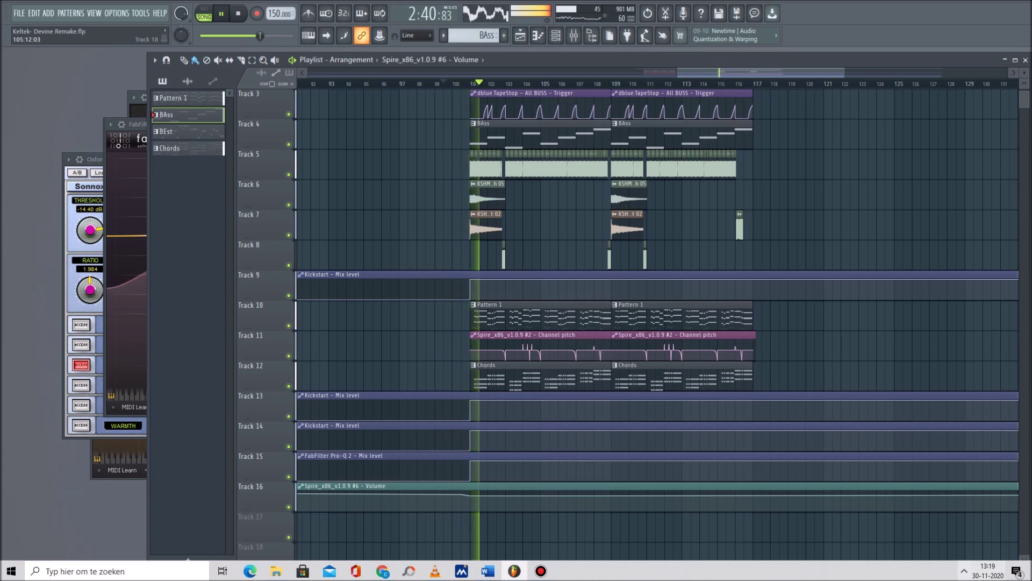
Adjust the system speaker volume while the drop plays, bring both drops into view, and stop playback.
left_click(965, 571)
left_click(996, 528)
scroll(924, 545, "up", 2)
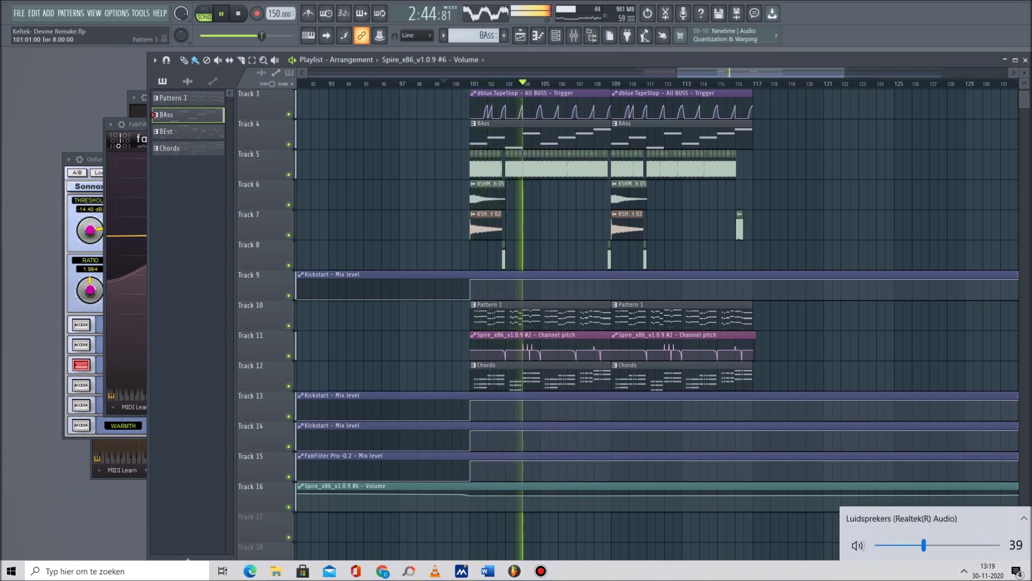
scroll(924, 545, "down", 8)
left_click_drag(678, 72, 607, 73)
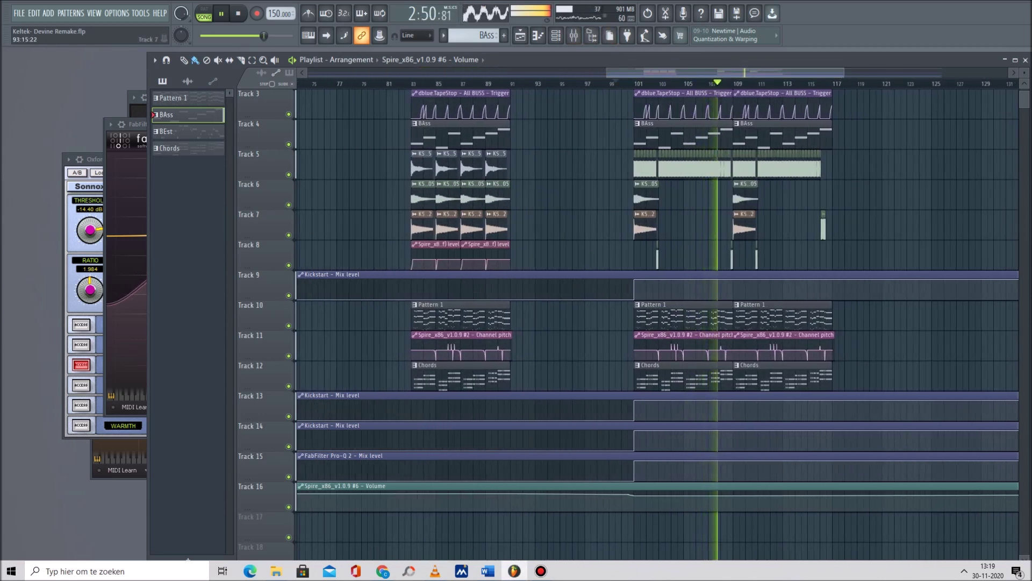
scroll(656, 322, "up", 2)
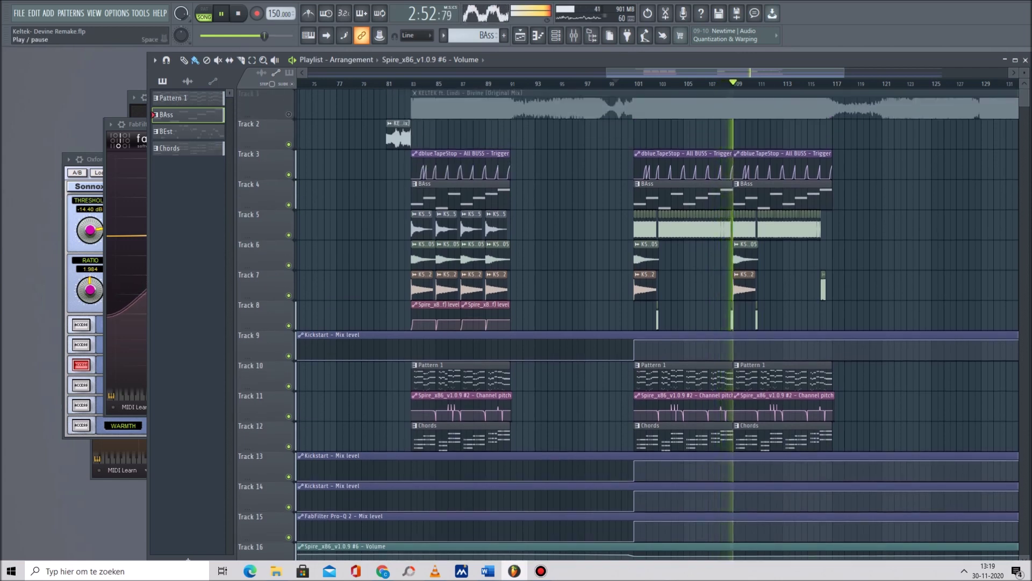
key("space")
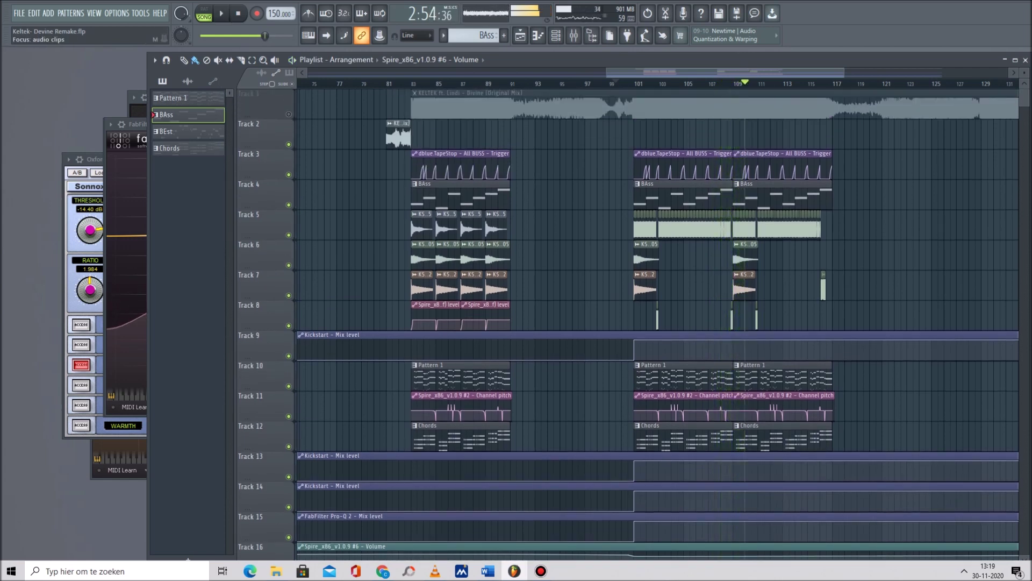
Select the song from bar 83 through bar 116 and render it as the WAV file "Keltek- Devine Remake (v1)".
left_click_drag(413, 84, 820, 84)
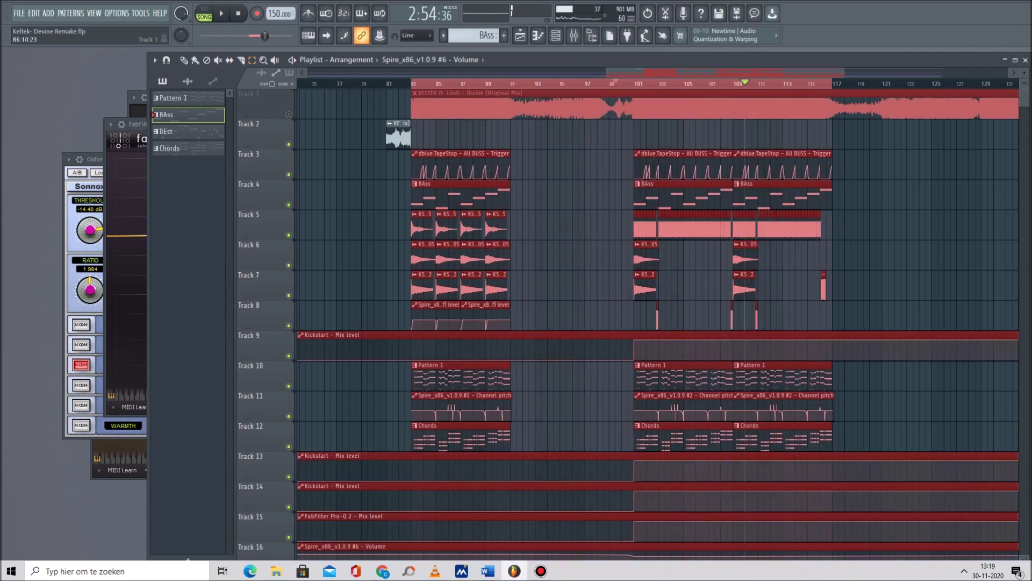
left_click(19, 13)
mouse_move(32, 108)
left_click(164, 117)
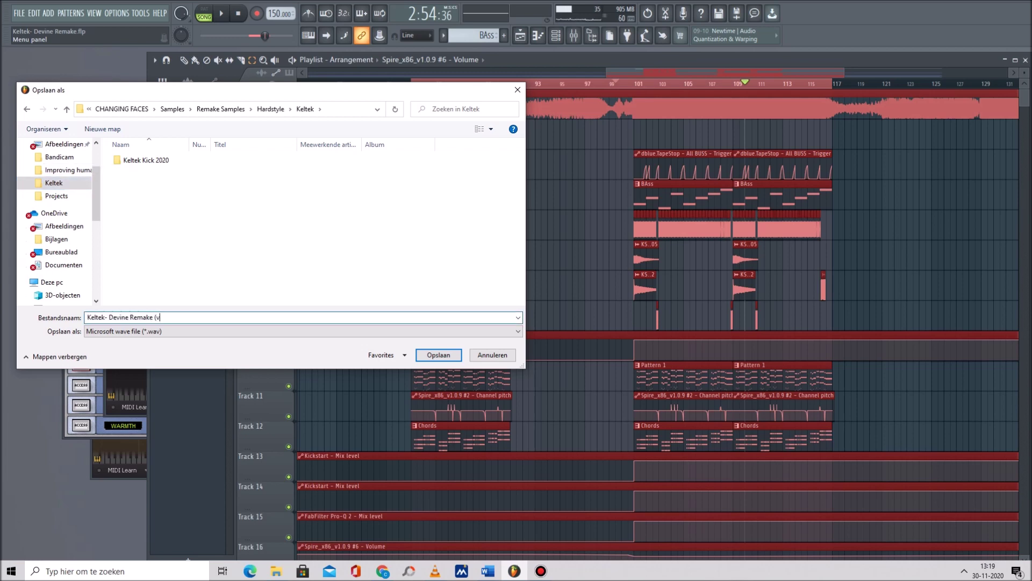
key("Return")
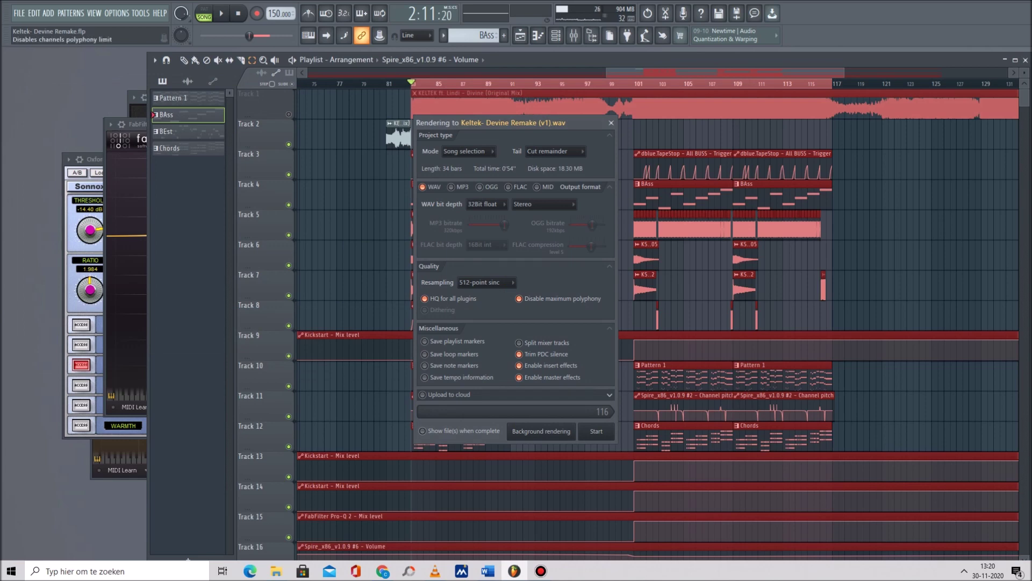
key("Return")
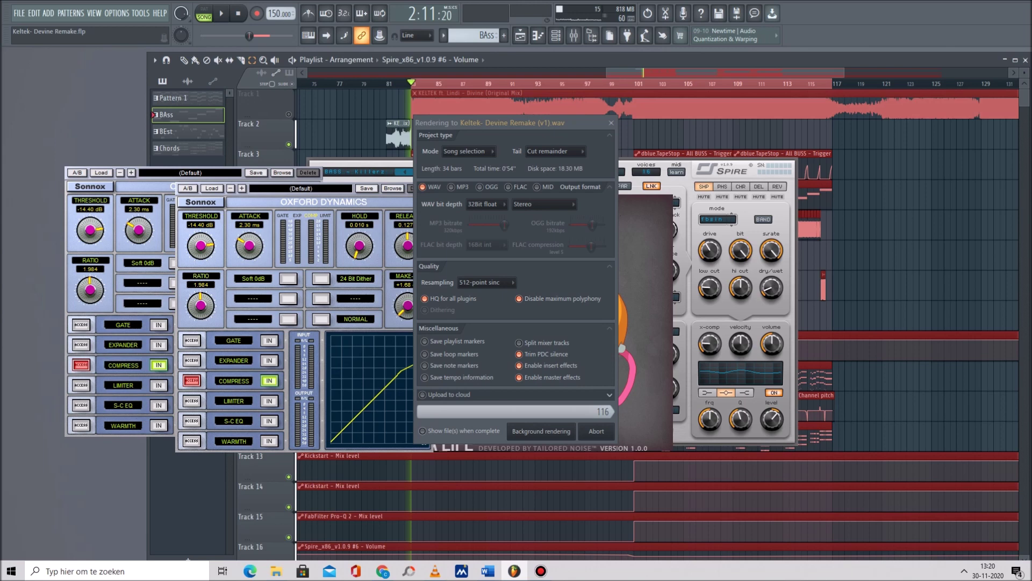
Clear the plugin windows from view and show the playlist, mixer and browser again.
left_click(19, 13)
key("Down")
key("Return")
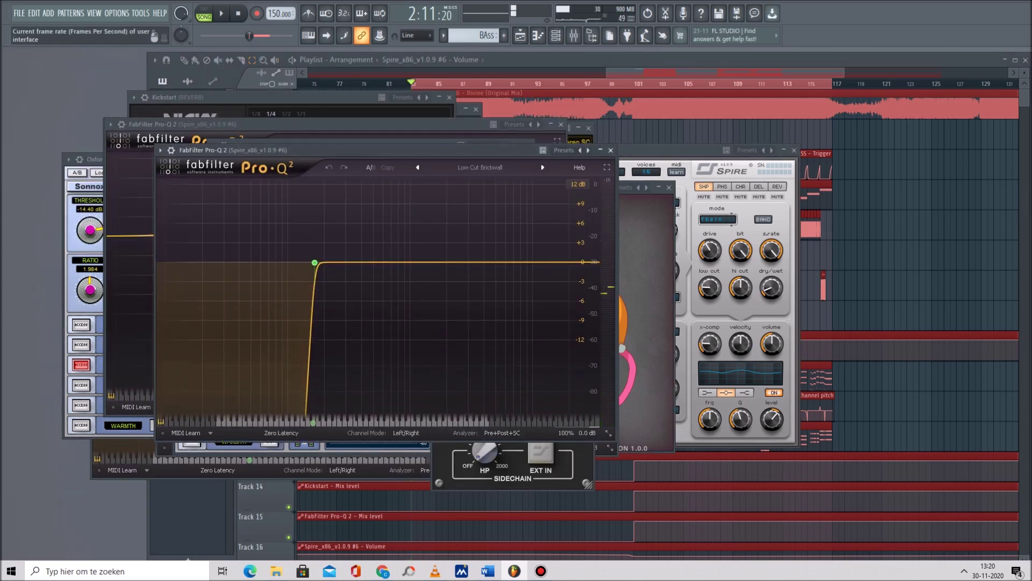
key("F5")
left_click(574, 35)
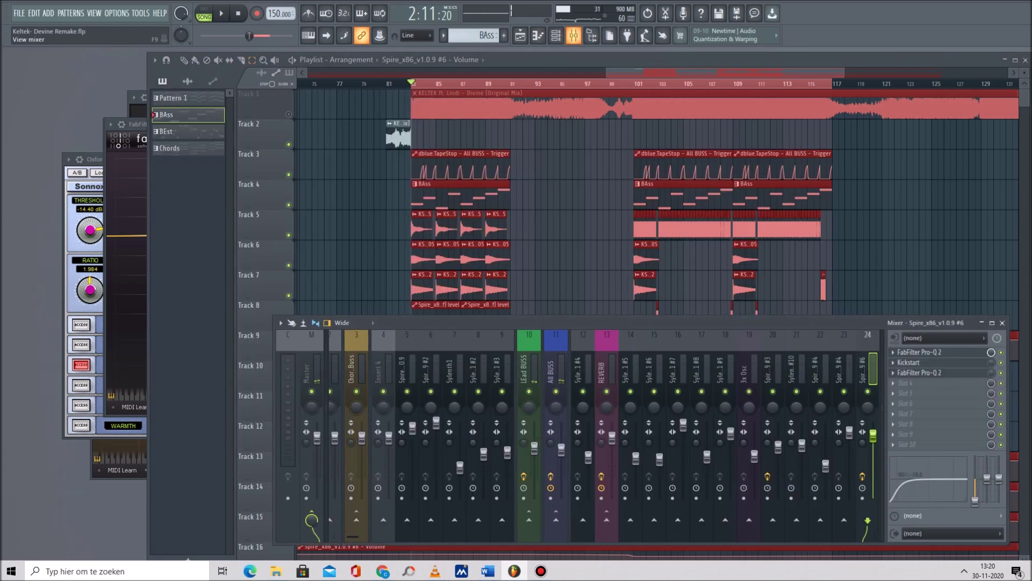
left_click(592, 35)
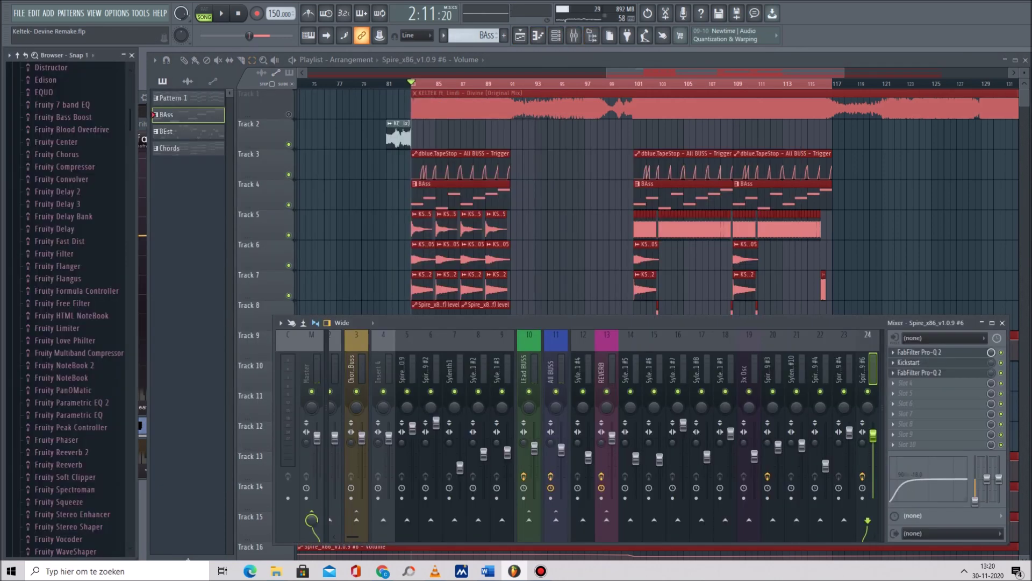
Save the Keltek- Devine Remake project and close the program.
left_click(18, 13)
left_click(28, 64)
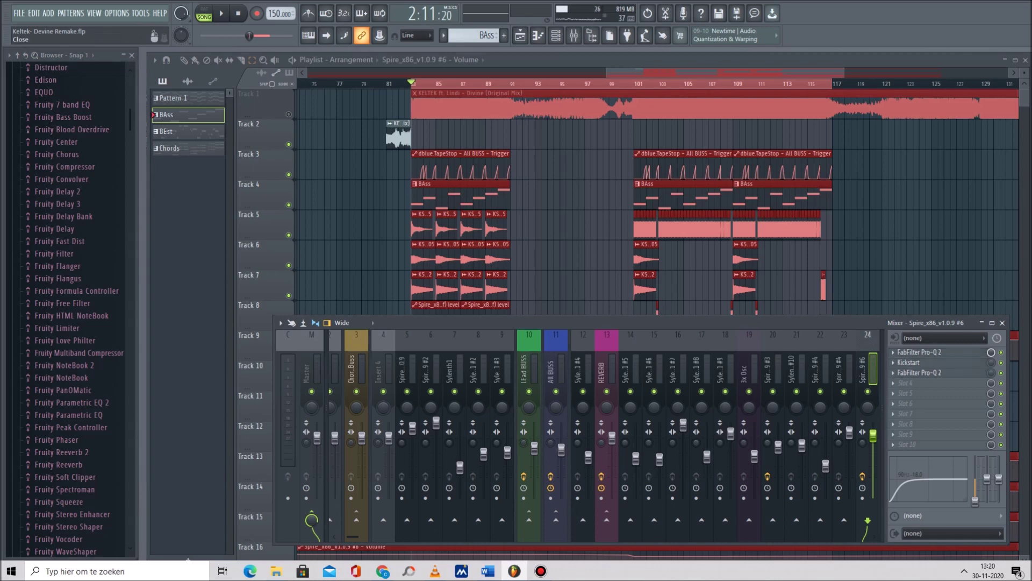
left_click(1025, 7)
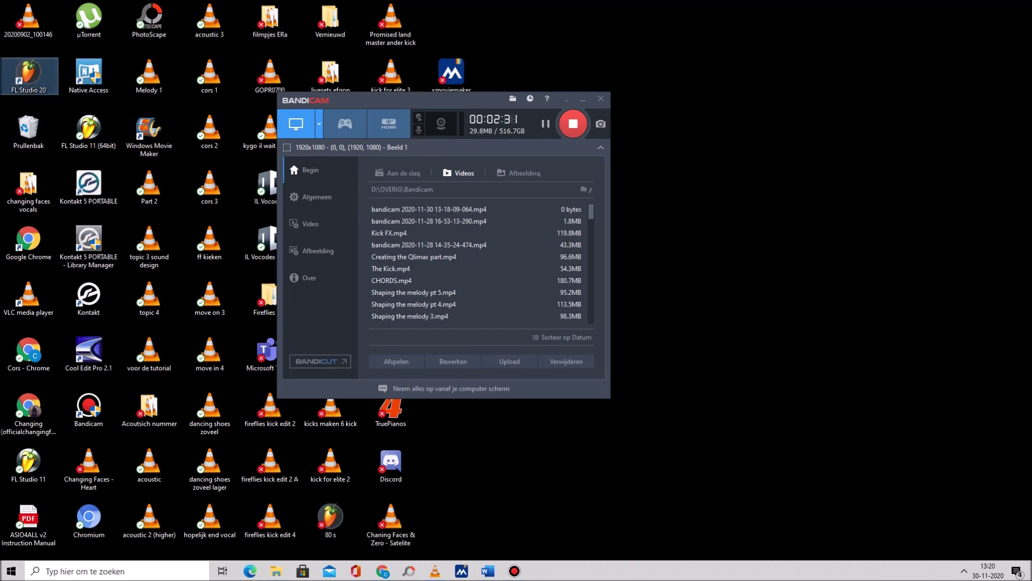
Start FL Studio 20 with a fresh project and open the Keltek sample folder in File Explorer.
double_click(29, 75)
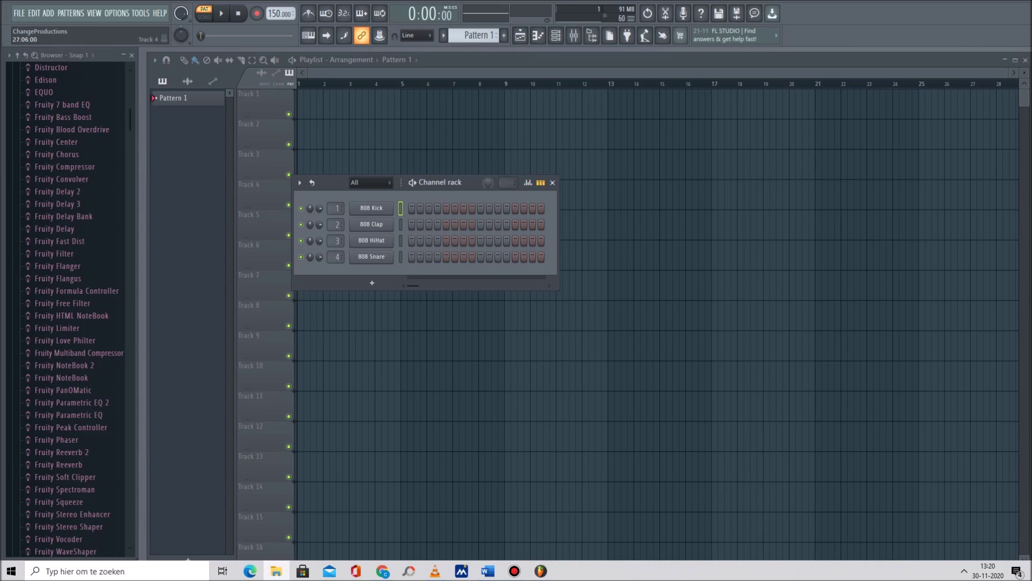
left_click(276, 571)
left_click_drag(710, 131, 604, 157)
double_click(603, 157)
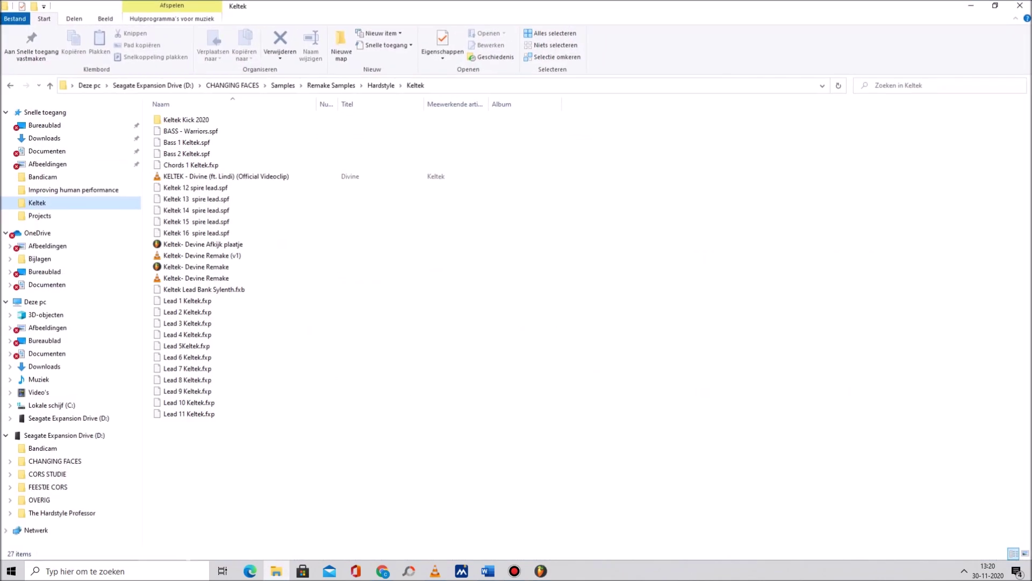
Try to bring the "Keltek- Devine Remake" audio file from File Explorer into the new project.
left_click_drag(195, 278, 513, 135)
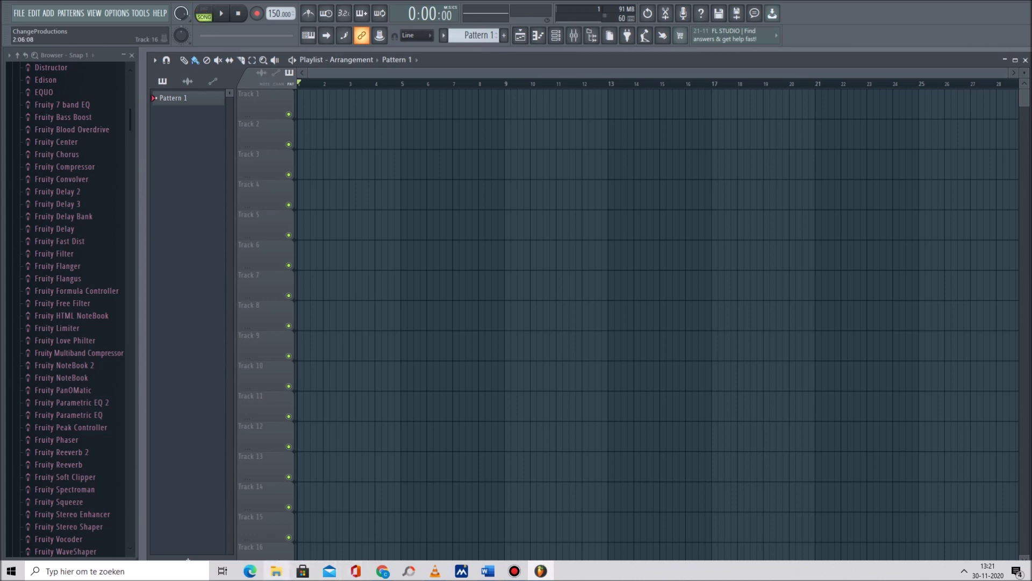
left_click(275, 571)
left_click_drag(194, 278, 541, 570)
Place "Keltek- Devine Remake (v1)" from File Explorer at the start of track 1, moving the Explorer and Edison windows aside.
left_click(276, 571)
left_click_drag(345, 4, 1031, 28)
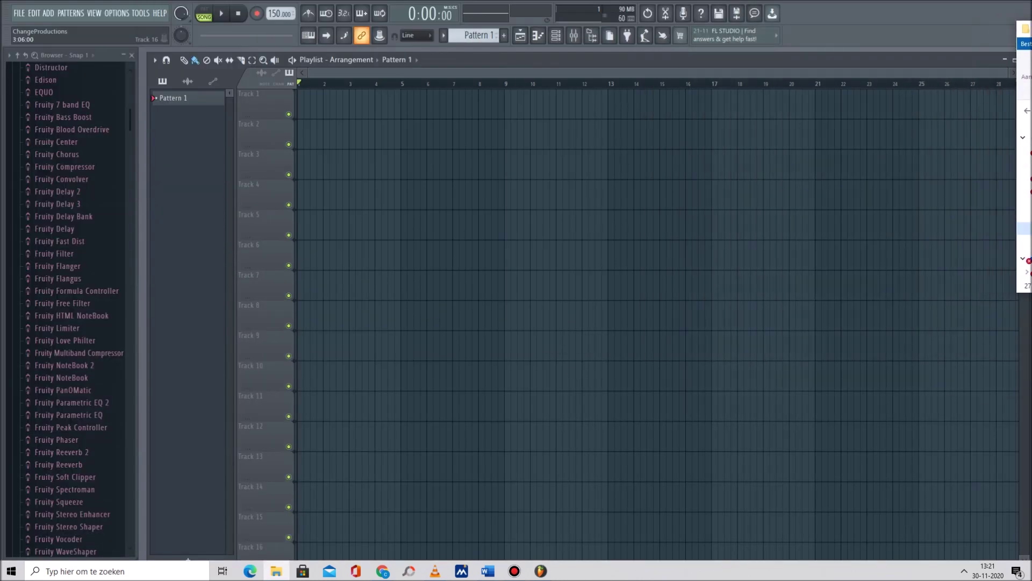
left_click(736, 255)
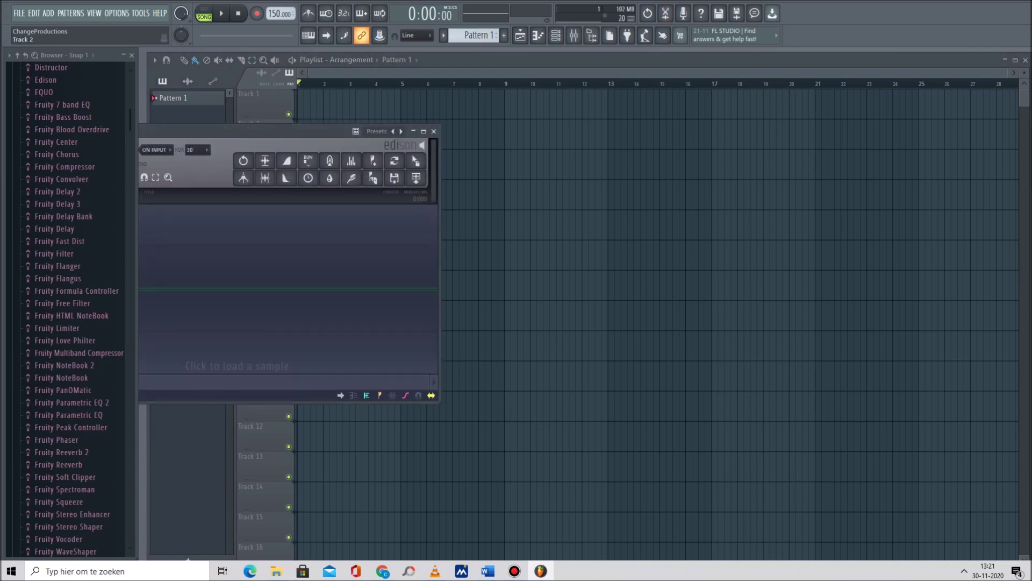
left_click_drag(242, 131, 673, 118)
left_click(276, 571)
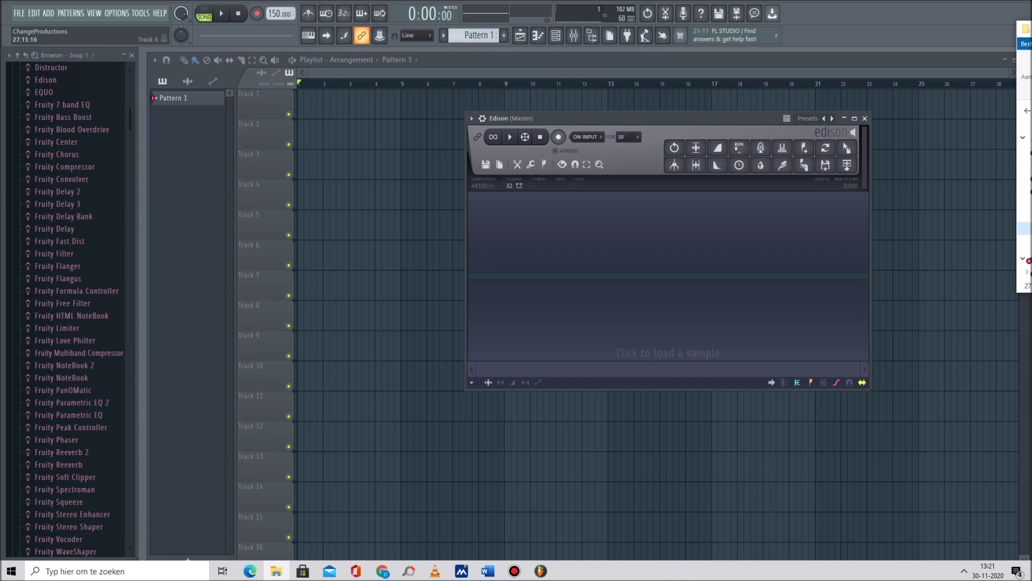
left_click_drag(452, 164, 311, 106)
Play the imported remake from just before the drop at bar 19 to check the rendered mix.
left_click_drag(497, 72, 566, 73)
left_click(623, 83)
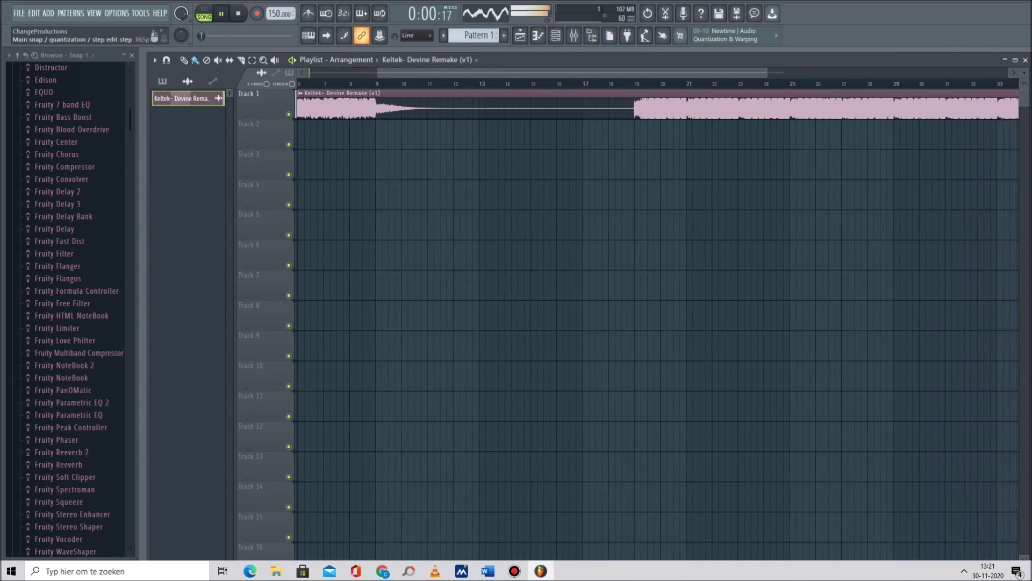
left_click(634, 83)
left_click(626, 83)
left_click_drag(626, 72, 685, 73)
double_click(683, 106)
left_click(574, 35)
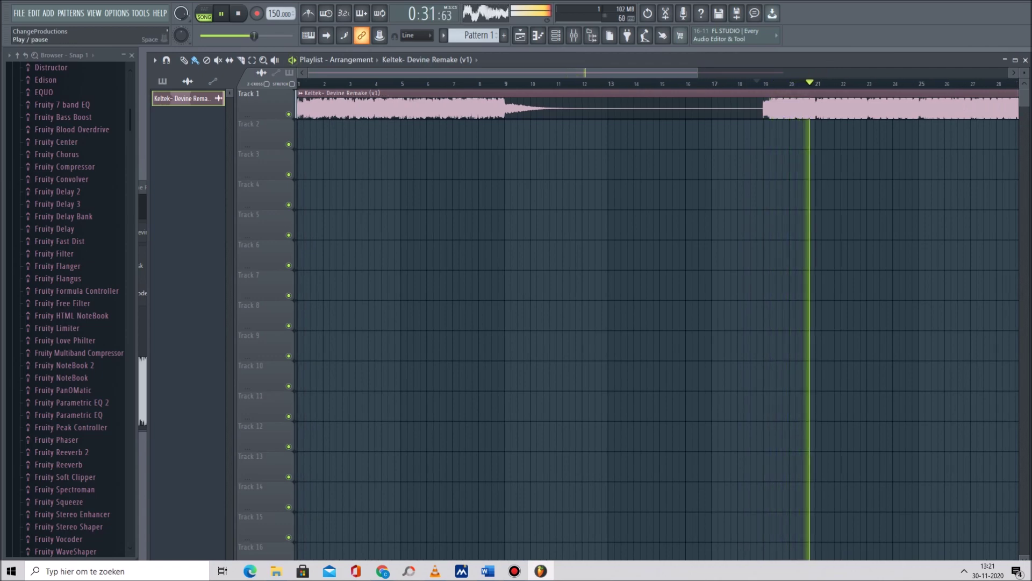
Stop playback and open the Reference tracks folder under CHANGING FACES > Samples in File Explorer.
key("Page_Down")
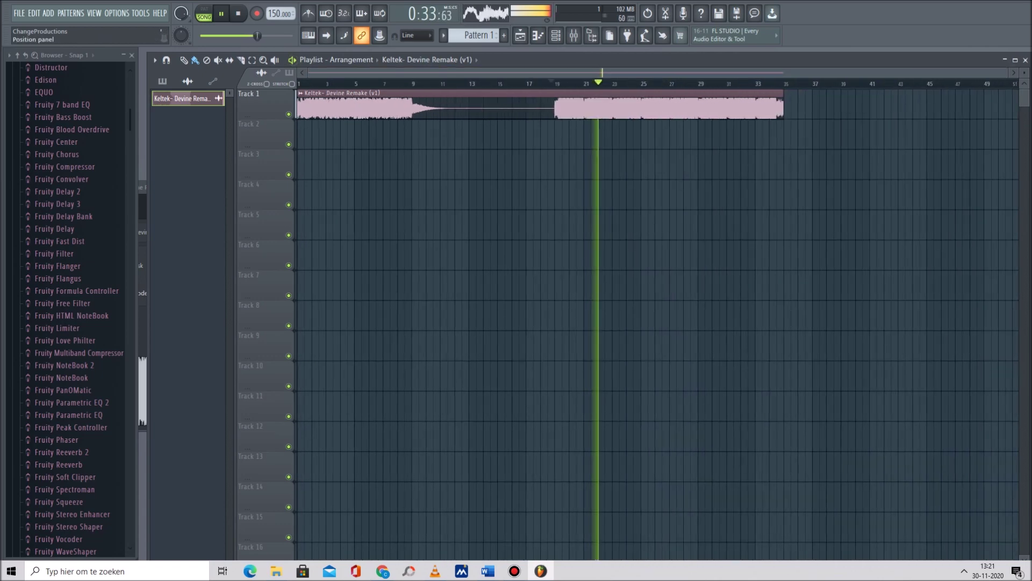
left_click(222, 14)
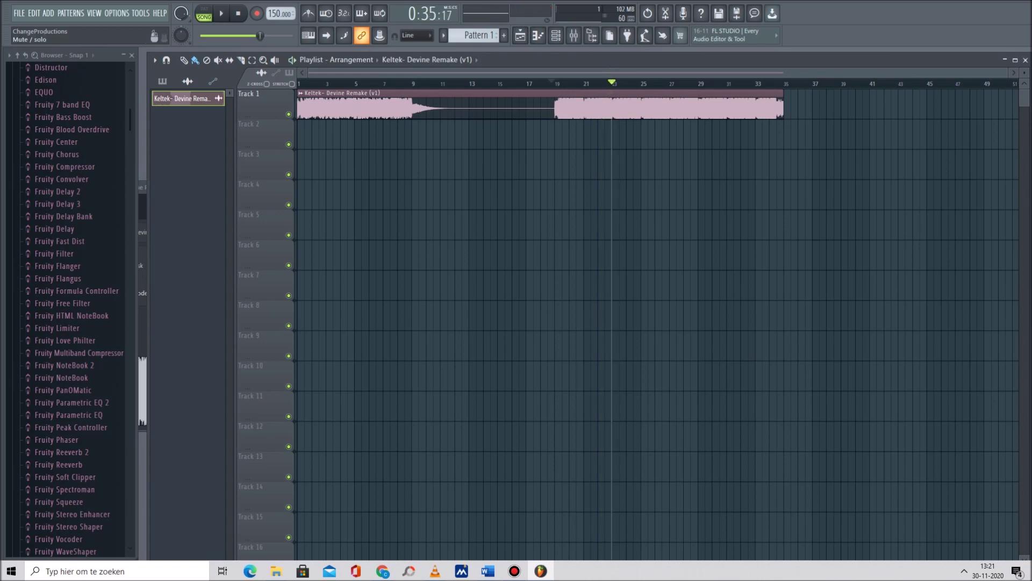
left_click(276, 571)
left_click_drag(1028, 29, 207, 112)
double_click(207, 112)
left_click(231, 85)
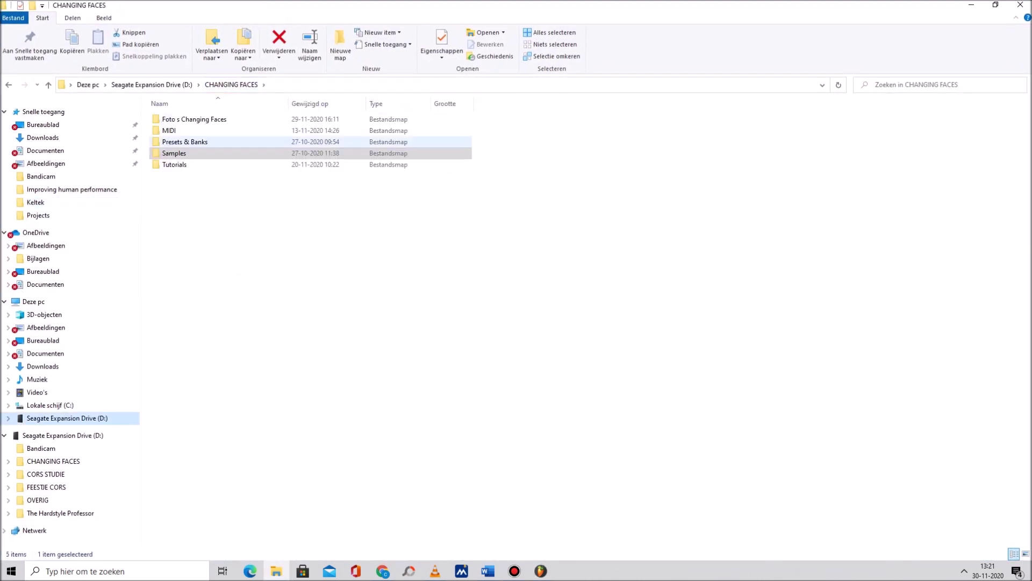
double_click(183, 164)
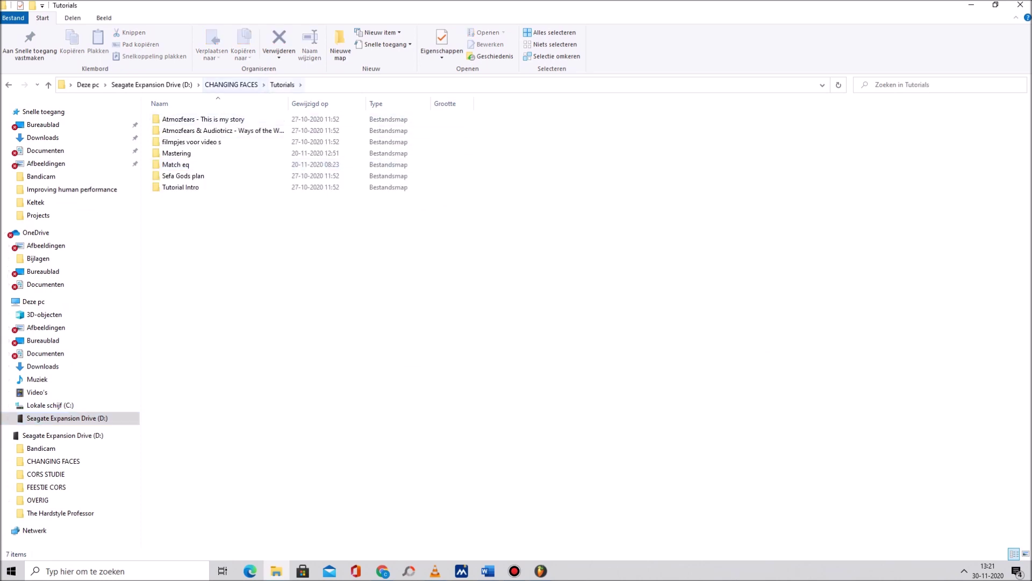
left_click(232, 85)
double_click(177, 153)
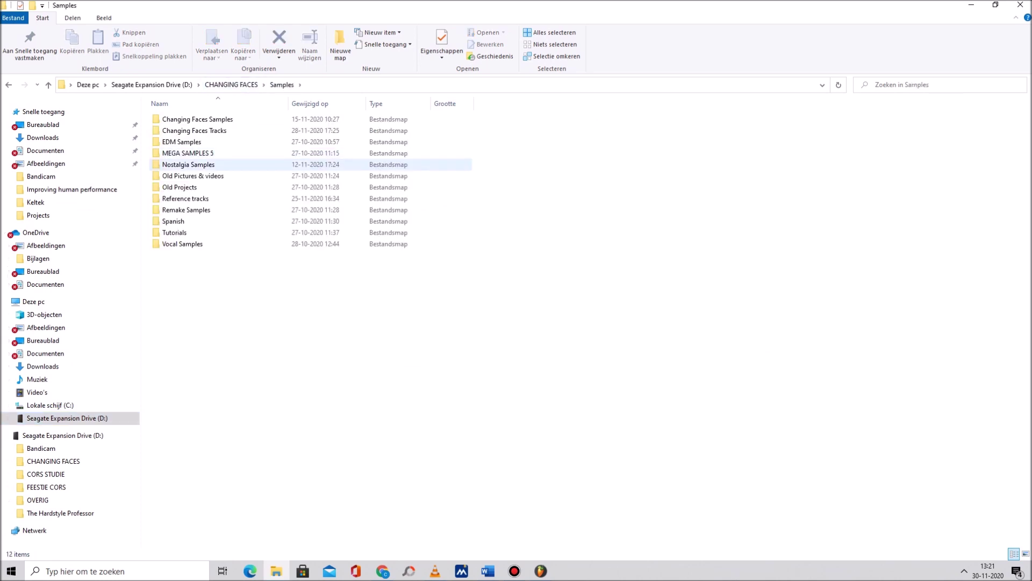
left_click(185, 198)
double_click(186, 198)
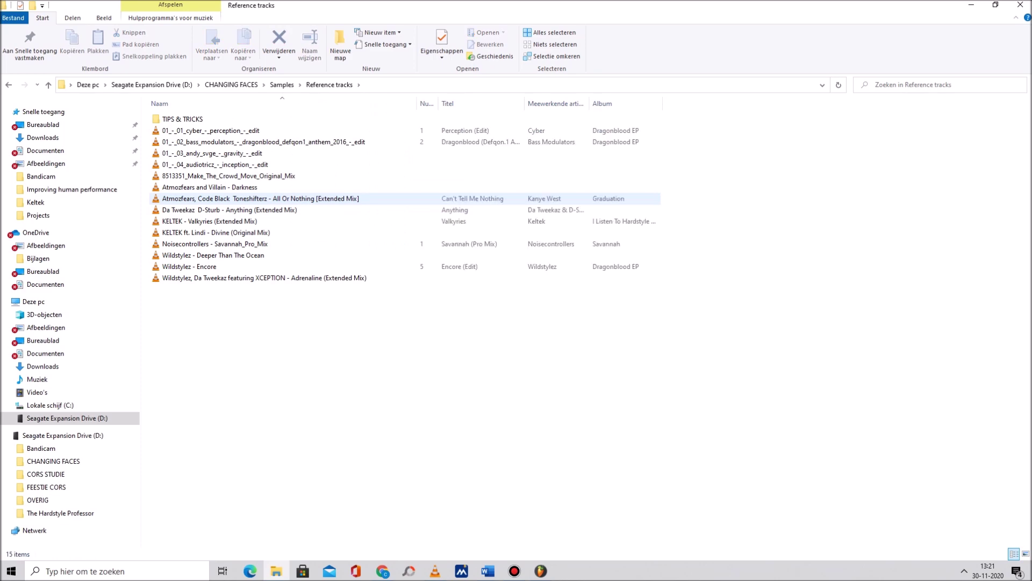
Place "KELTEK ft. Lindi - Divine (Original Mix)" on track 7 and trim off its beginning up to about bar 117.
left_click(216, 233)
left_click_drag(215, 232, 657, 283)
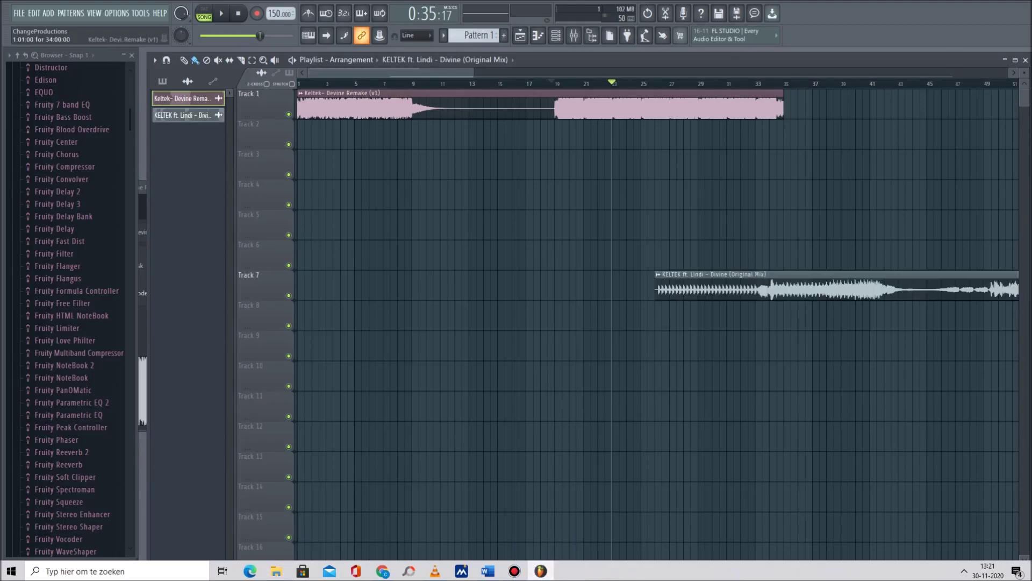
left_click_drag(473, 72, 810, 73)
left_click_drag(417, 287, 837, 288)
Preview the trimmed original from about bar 121 and move its clip to track 2, starting at about bar 67.
left_click(865, 84)
key("space")
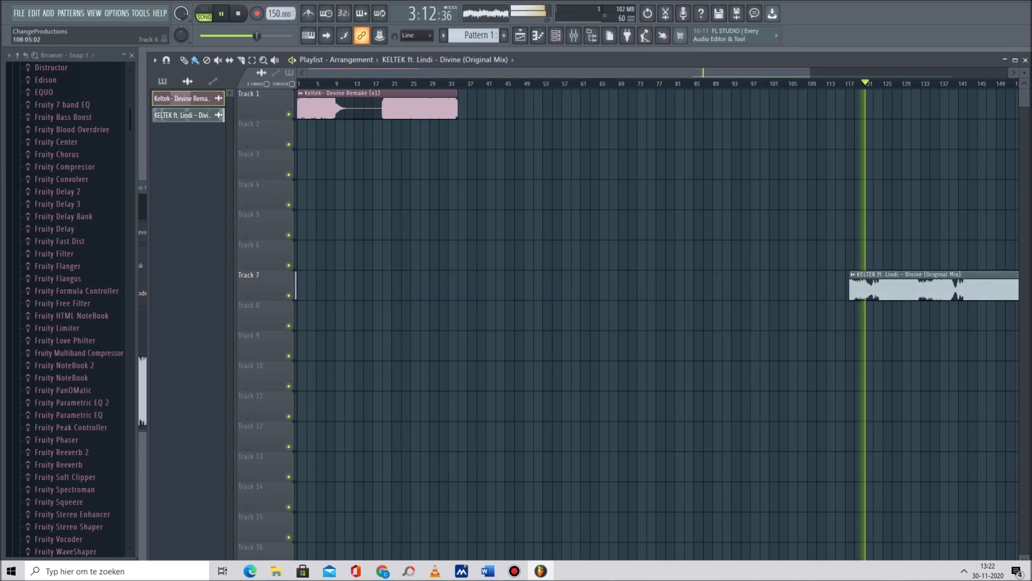
left_click_drag(878, 289, 638, 137)
Compare the original's drop on track 2 with the remake's first drop by playing both, and stop playback.
left_click(637, 83)
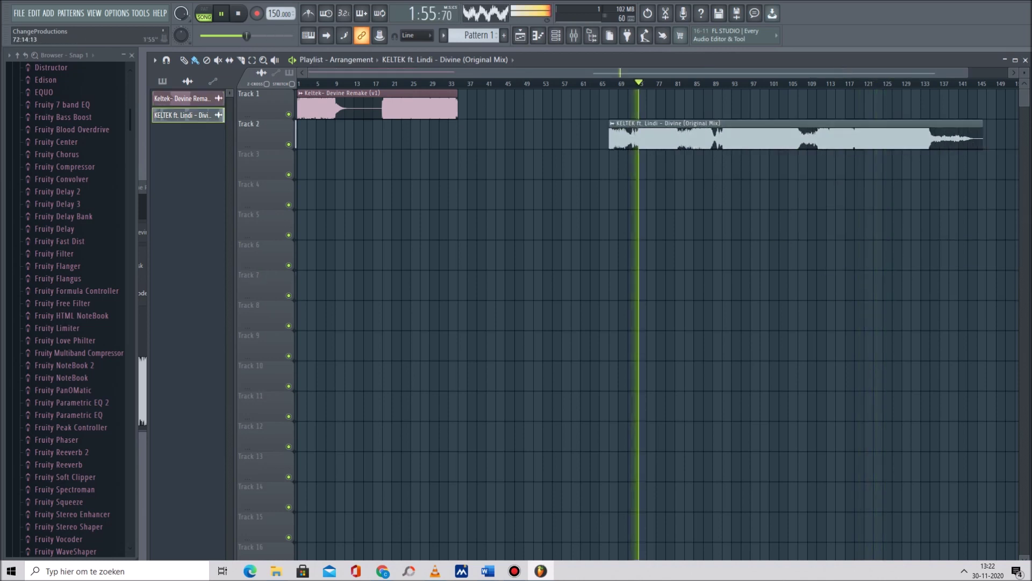
left_click(313, 95)
left_click(311, 83)
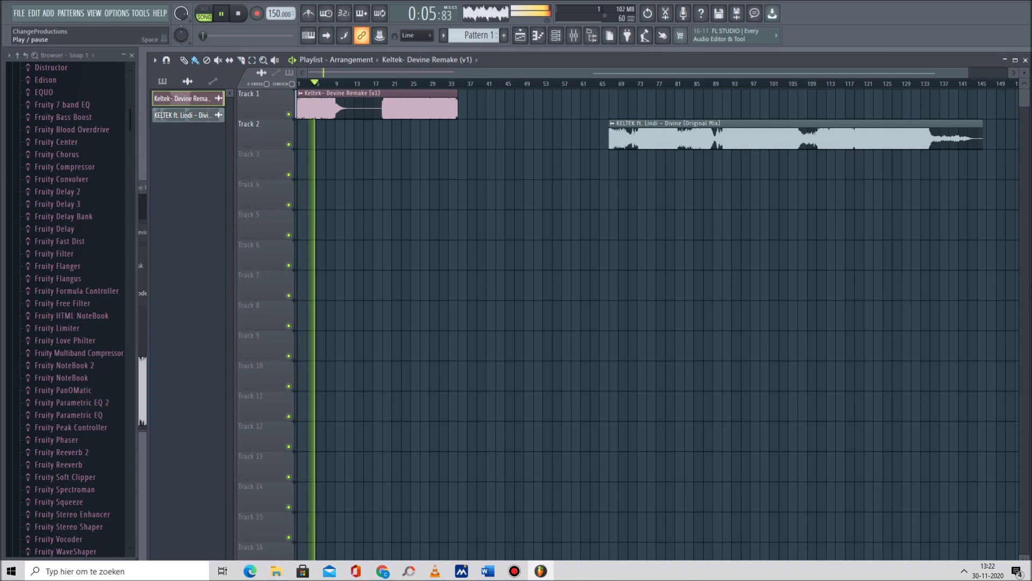
left_click(247, 35)
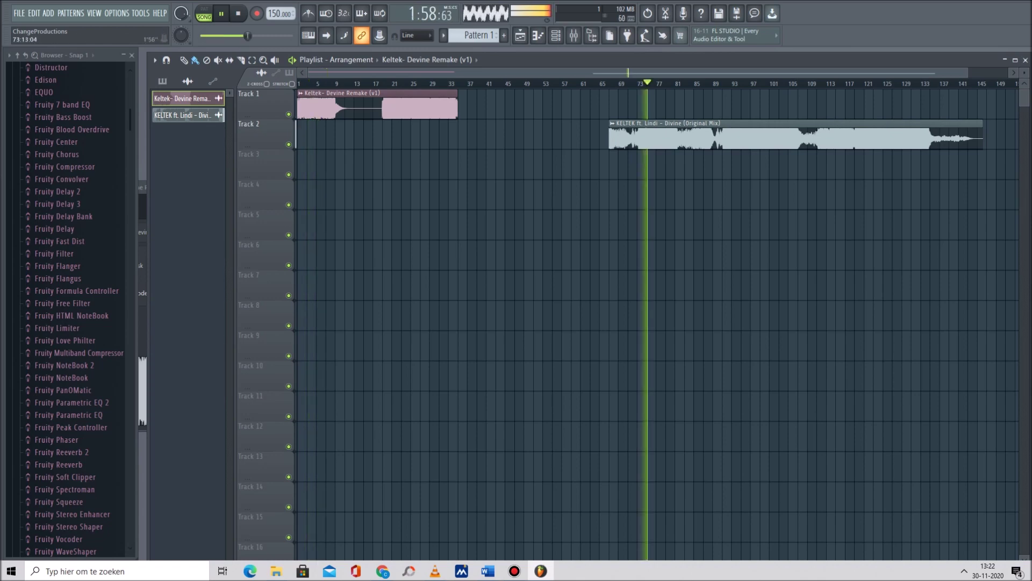
key("space")
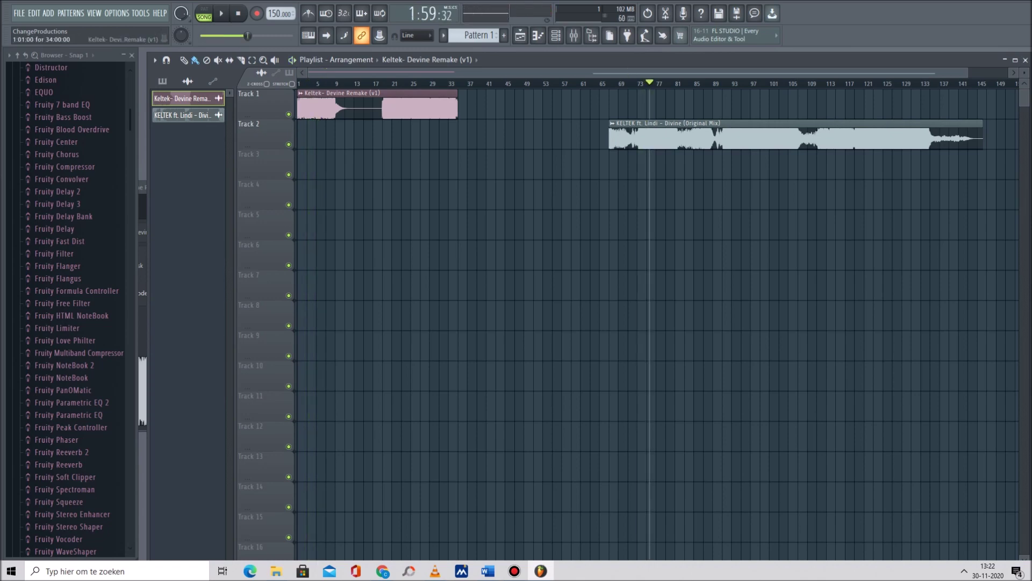
Move the original's drop on track 2 beneath the remake's quiet break, with the trimmed clip starting just after bar 9.
left_click_drag(624, 135, 369, 136)
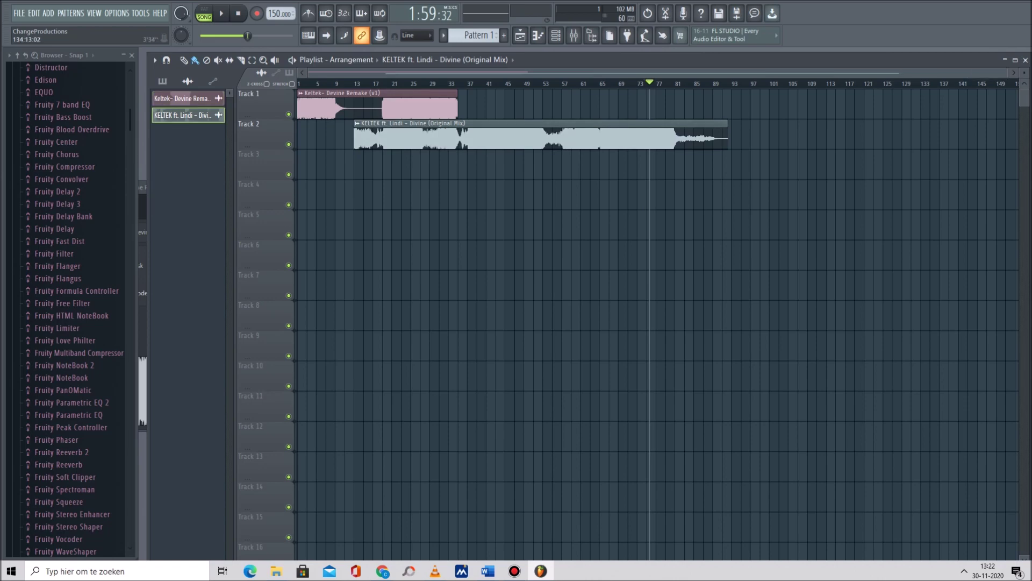
left_click_drag(1008, 73, 507, 73)
left_click_drag(619, 137, 567, 137)
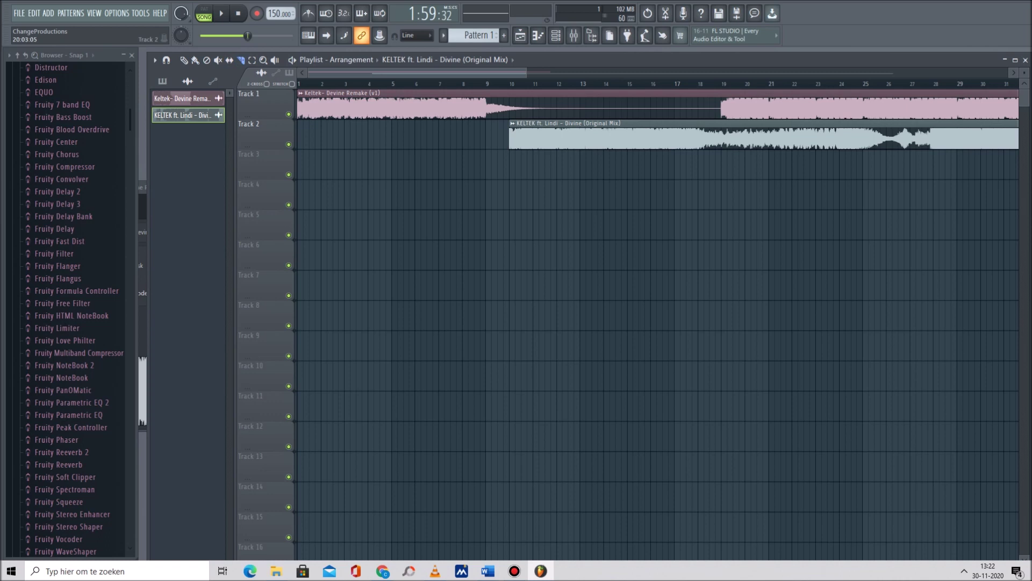
left_click_drag(510, 138, 492, 139)
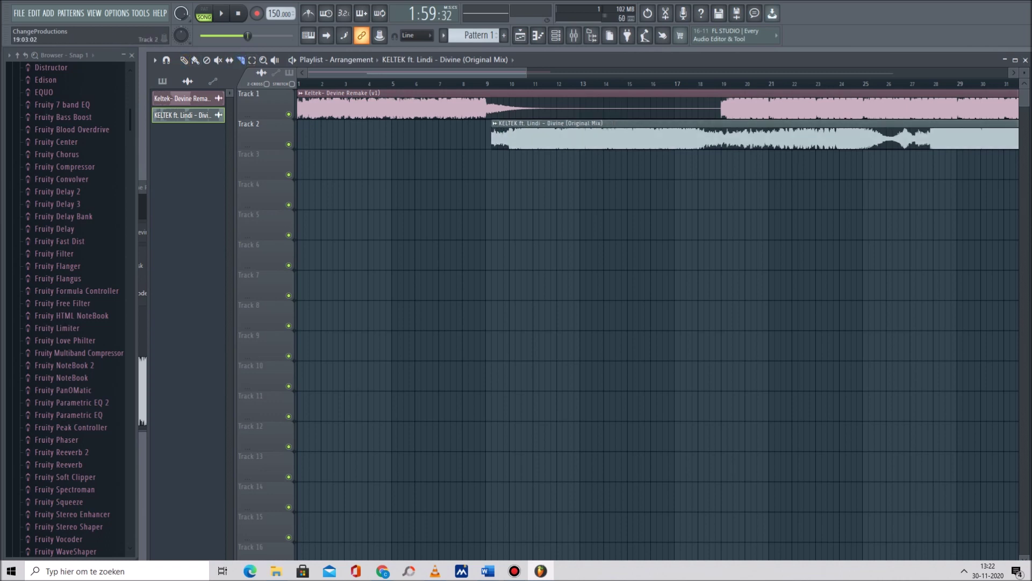
Split the original just before bar 28, end its first part at bar 19, and move the second part to bar 35.
left_click_drag(505, 72, 570, 72)
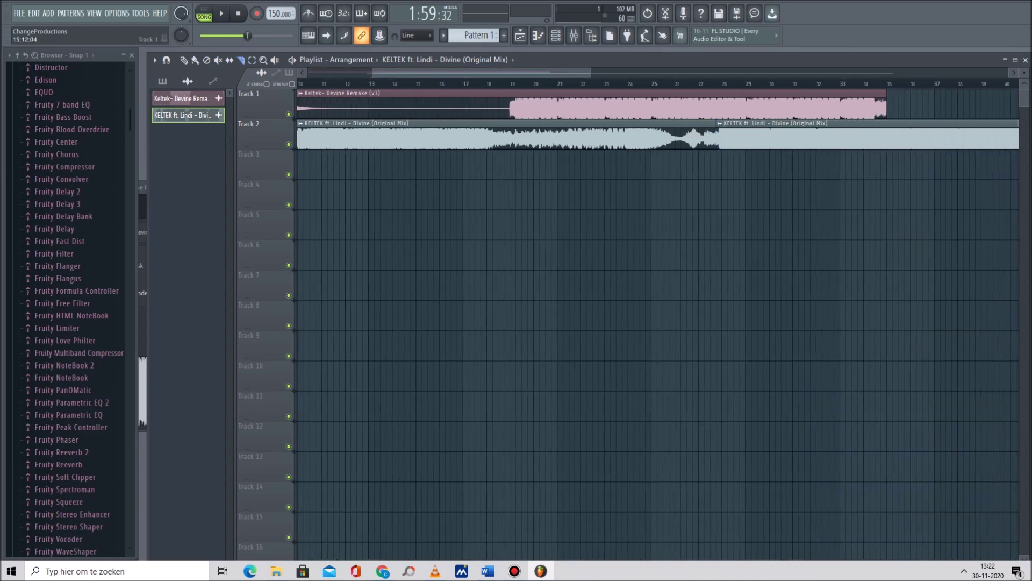
left_click_drag(716, 138, 510, 139)
left_click(510, 84)
left_click(221, 14)
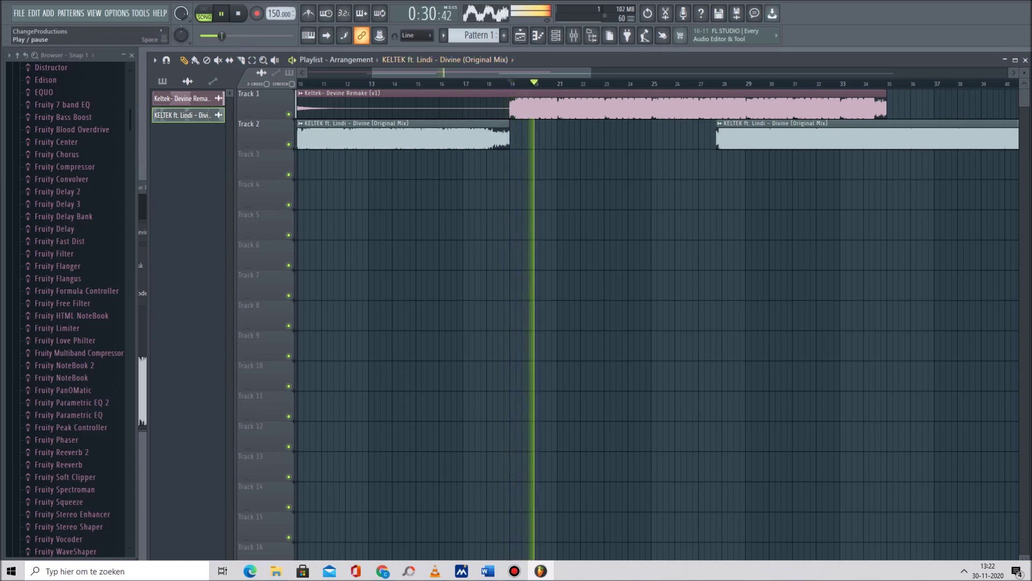
key("space")
left_click_drag(780, 138, 884, 137)
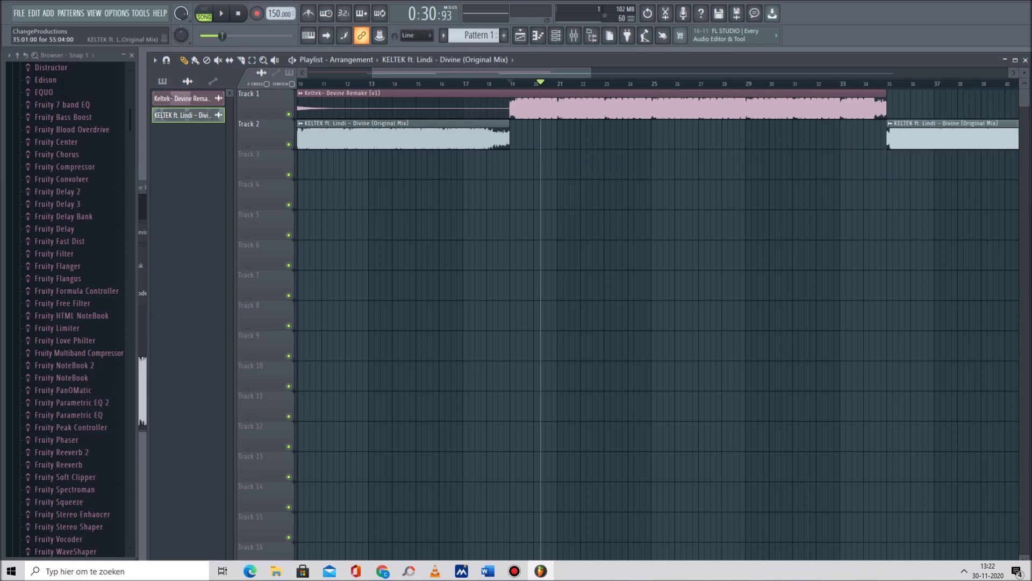
Split the remake at bar 19 and shift the following remake and original clips 12 bars later, the remake part starting at bar 31.
left_click_drag(368, 73, 326, 73)
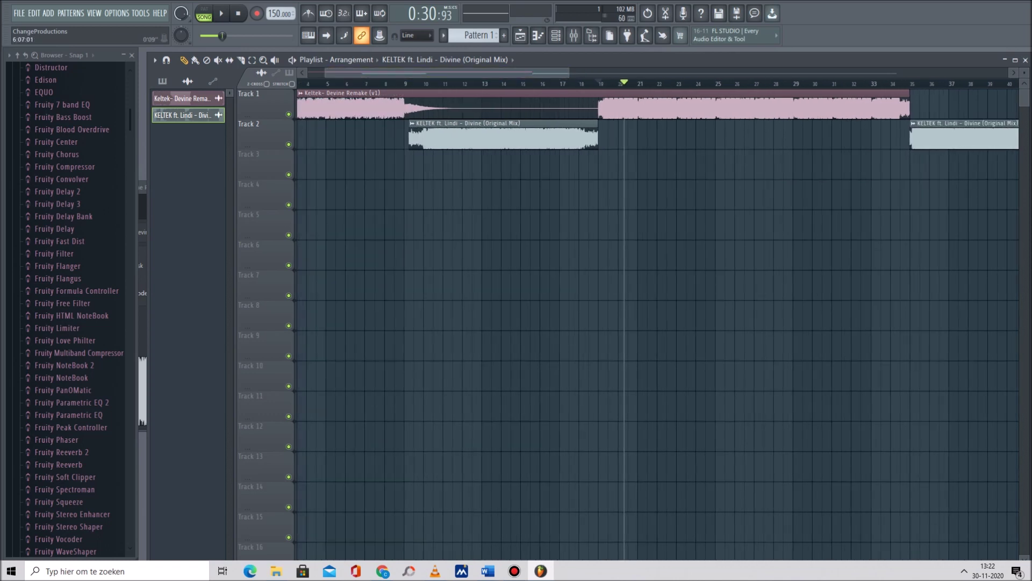
left_click(531, 84)
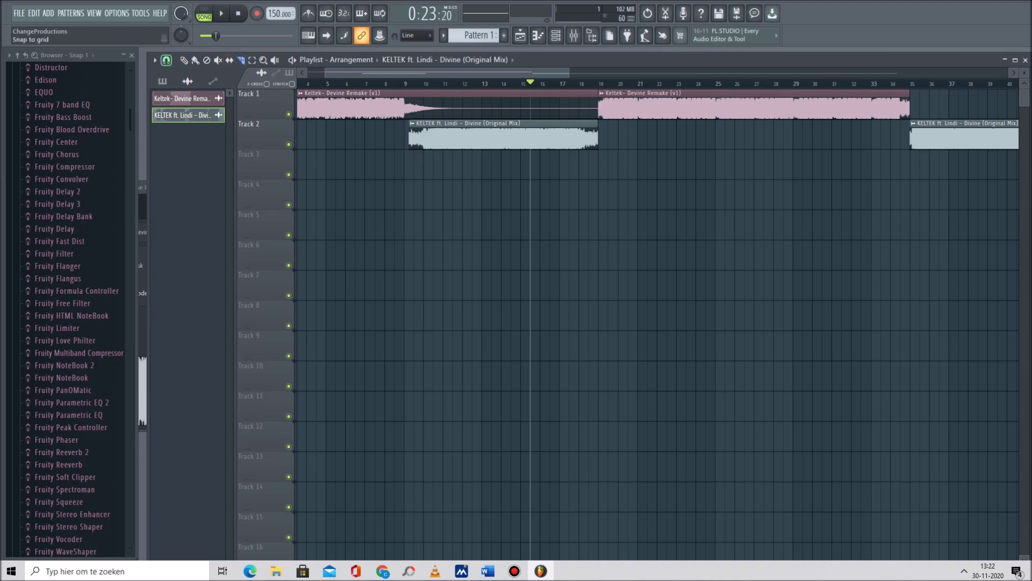
left_click_drag(826, 103, 1024, 198)
left_click_drag(634, 107, 868, 108)
left_click_drag(484, 73, 458, 72)
Remove Fruity Limiter from the Master mixer track's effects.
left_click(520, 36)
left_click(521, 36)
left_click(573, 35)
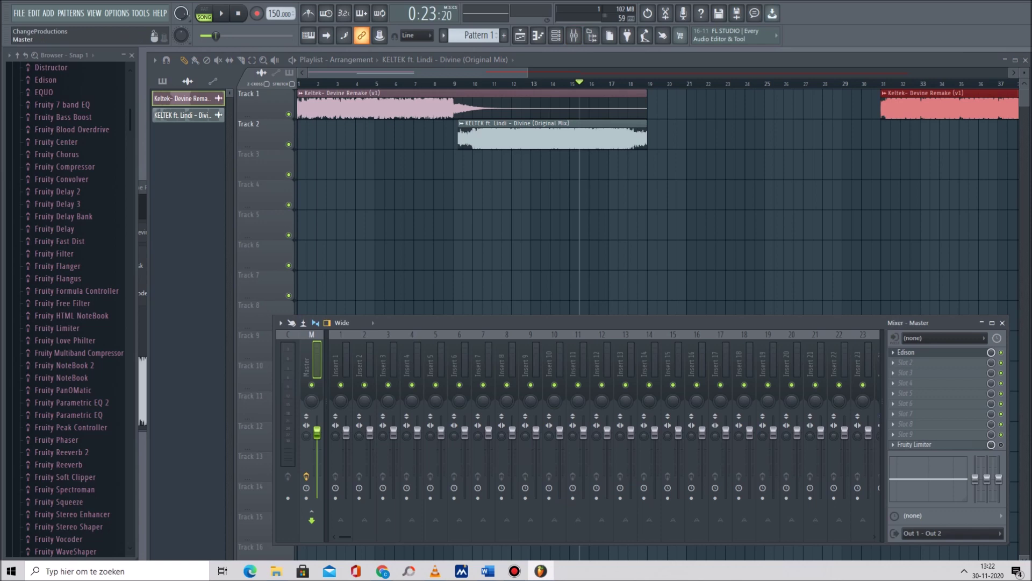
left_click(894, 353)
mouse_move(910, 304)
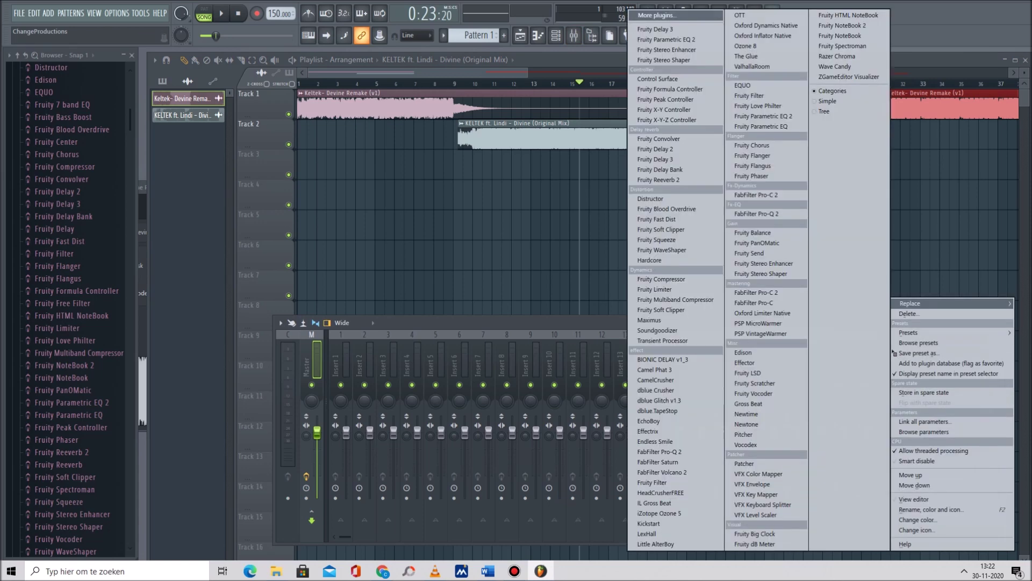
left_click(909, 313)
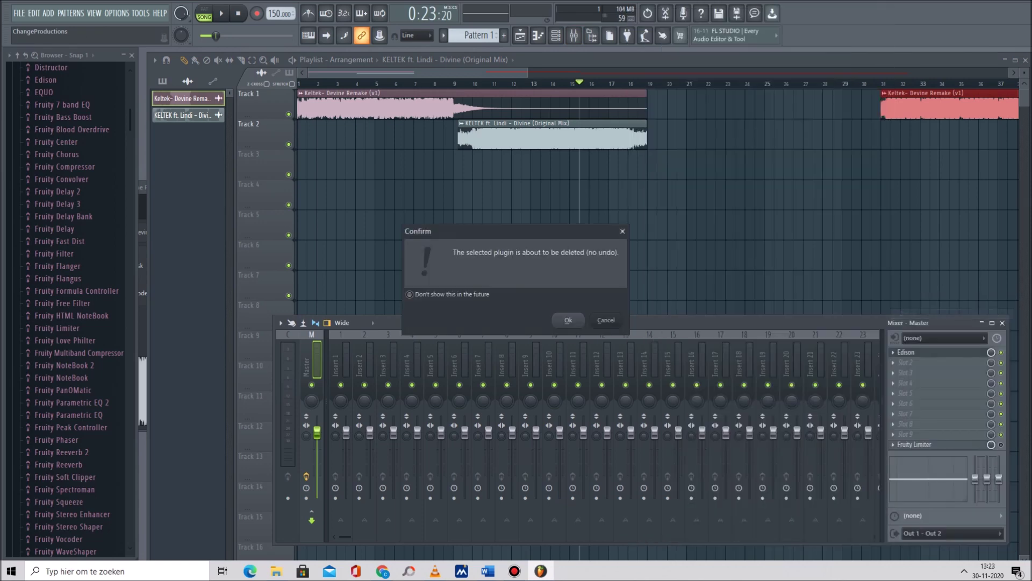
key("Return")
Load FabFilter Pro-Q 2 into slot 2 of the Master mixer track.
left_click(893, 363)
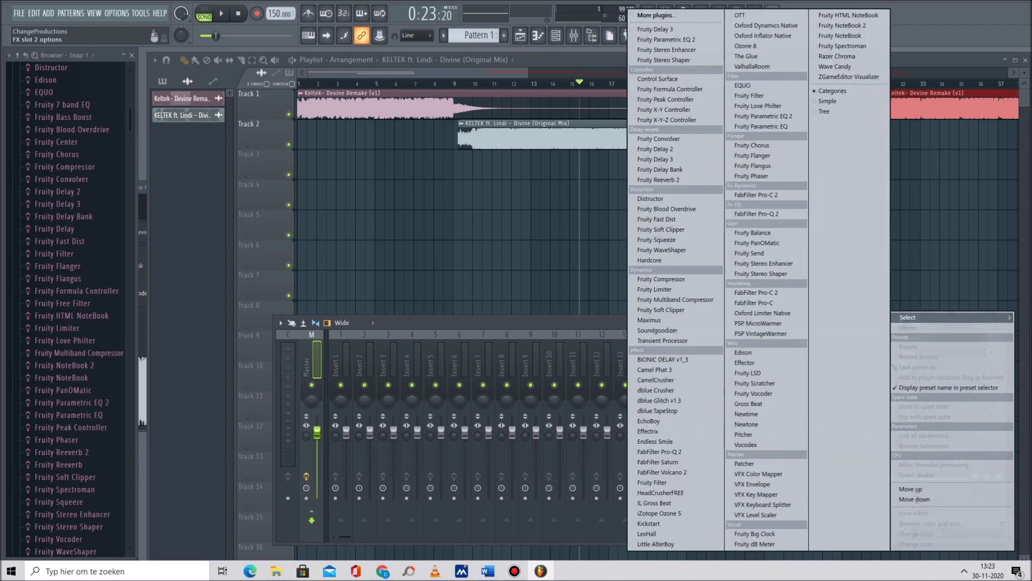
left_click(659, 452)
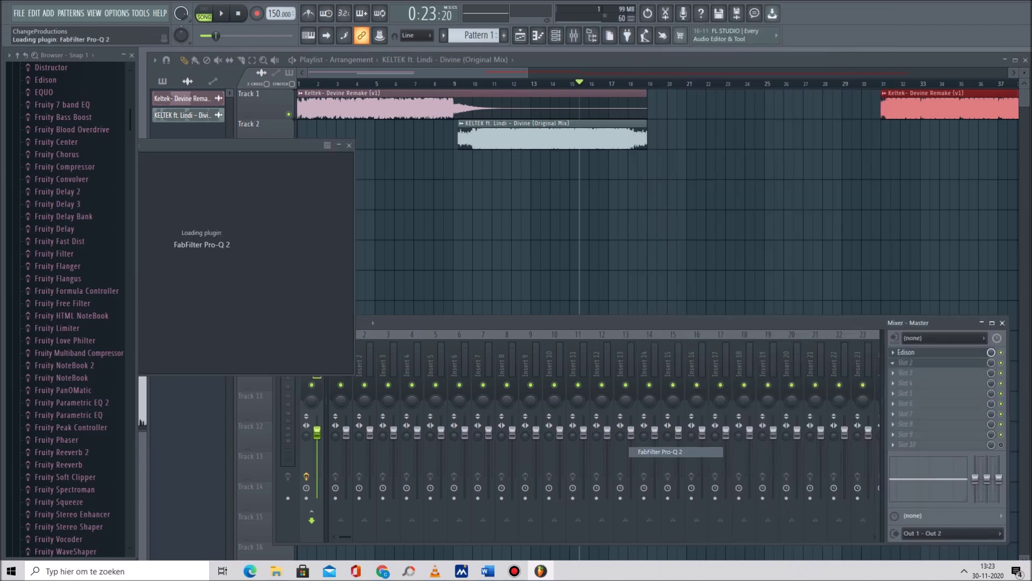
left_click_drag(333, 146, 447, 147)
Start an EQ Match analysis in FabFilter Pro-Q 2 and play the remake's first drop from the beginning.
left_click(509, 429)
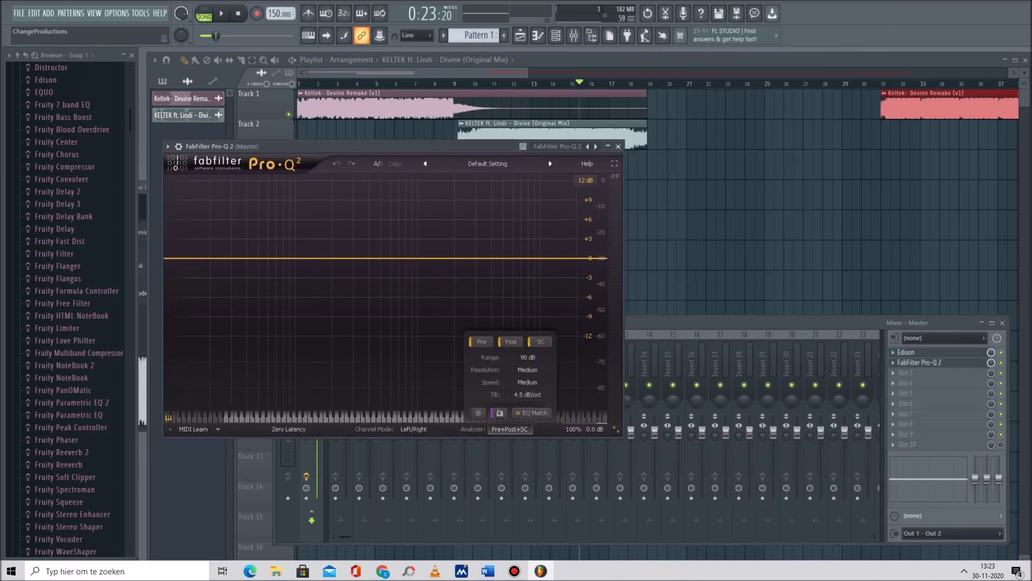
left_click(532, 414)
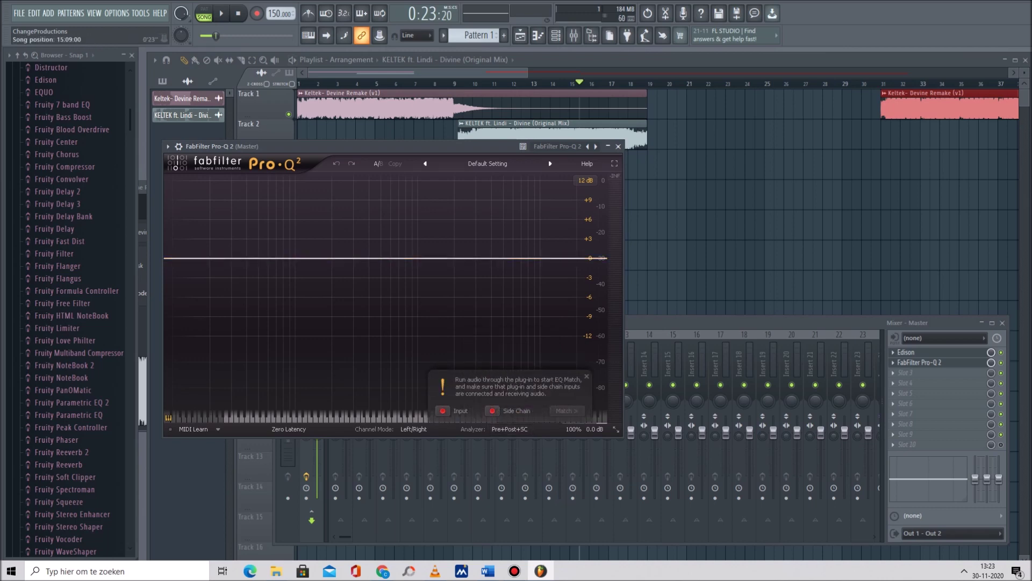
key("space")
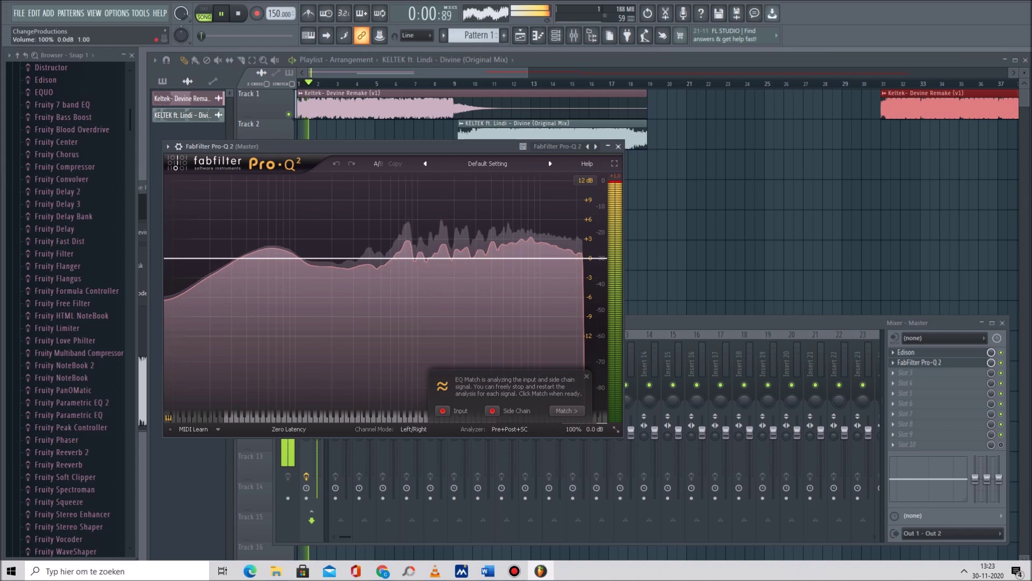
Set the Windows speaker volume to 15.
left_click(964, 571)
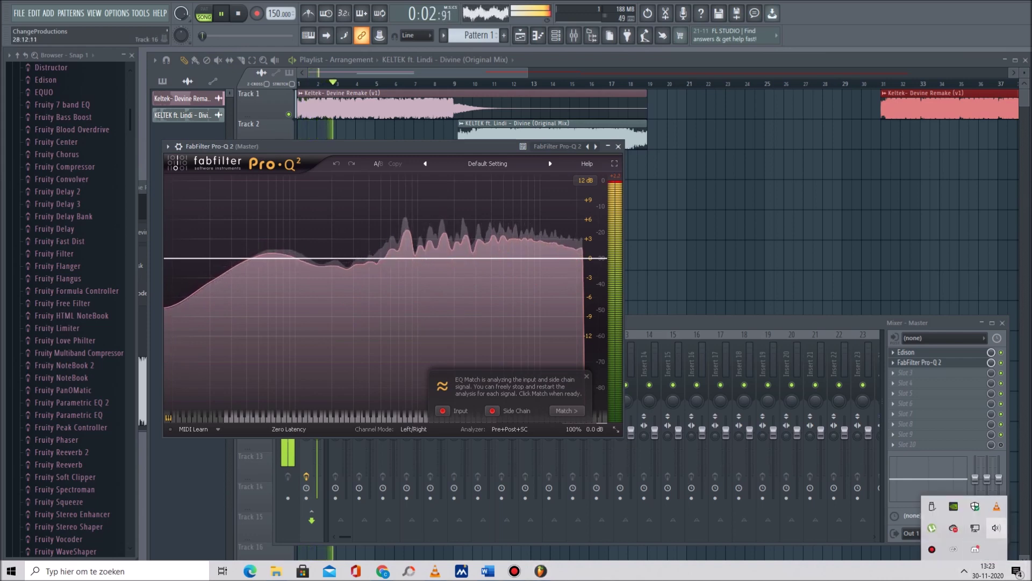
left_click(996, 528)
scroll(996, 528, "down", 2)
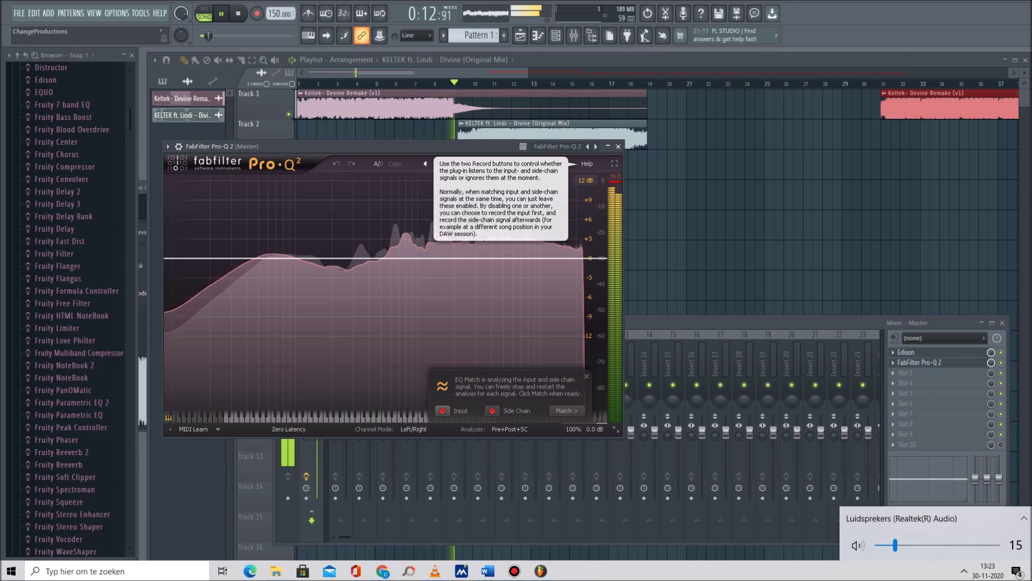
Pause EQ Match's input analysis when playback reaches the original near bar 9, and match the spectra using 24 bands.
left_click(442, 411)
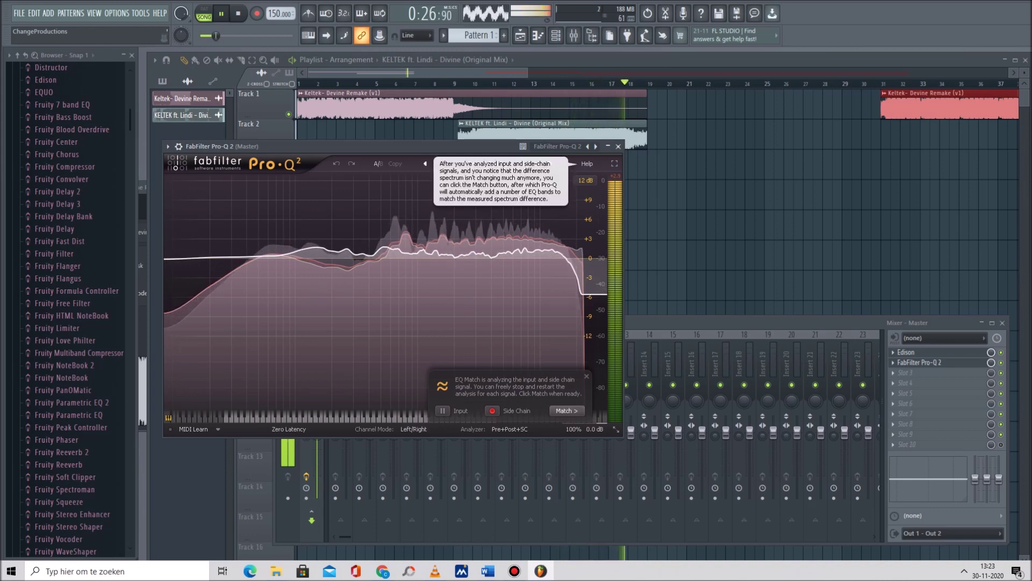
left_click(567, 411)
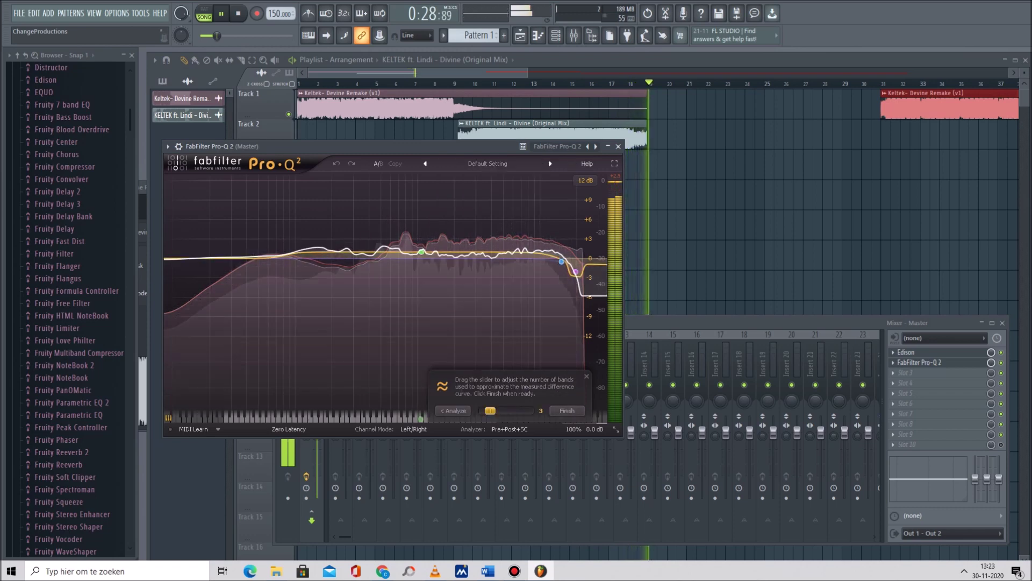
left_click_drag(490, 410, 528, 410)
Play the remake's first drop with FabFilter Pro-Q 2 bypassed and re-enabled to compare the EQ match.
left_click(201, 35)
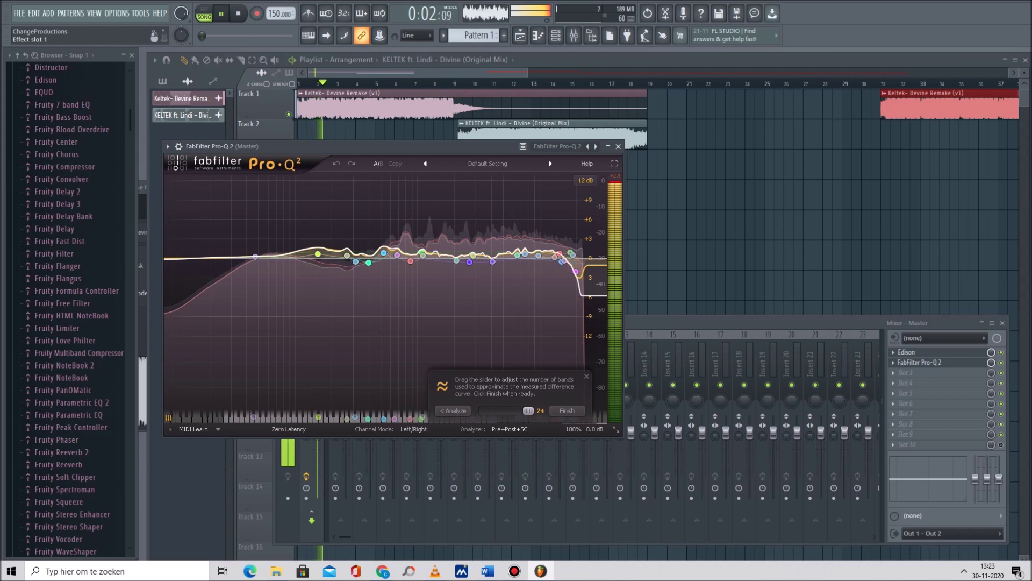
left_click(1001, 363)
left_click(1001, 362)
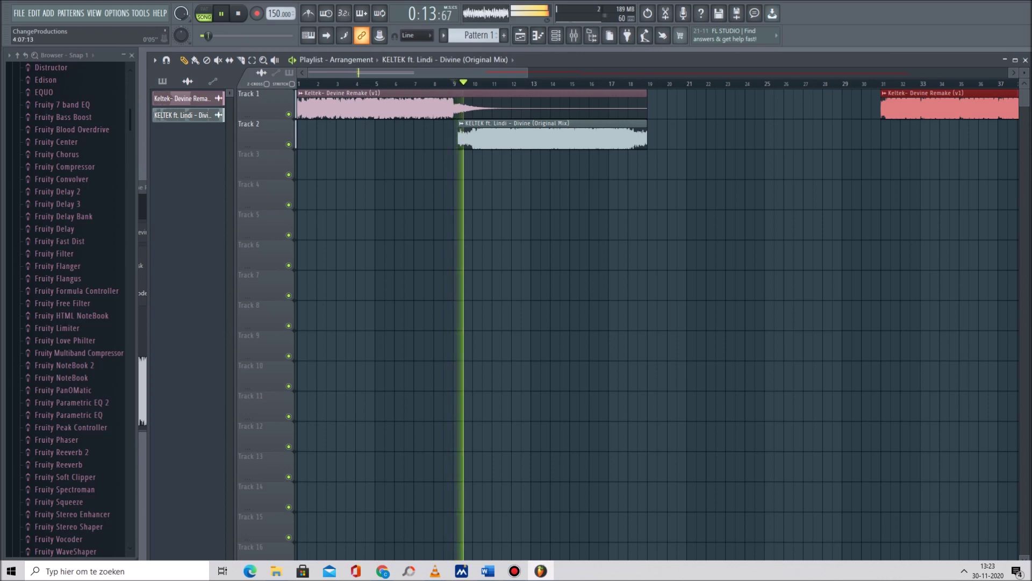
left_click(345, 83)
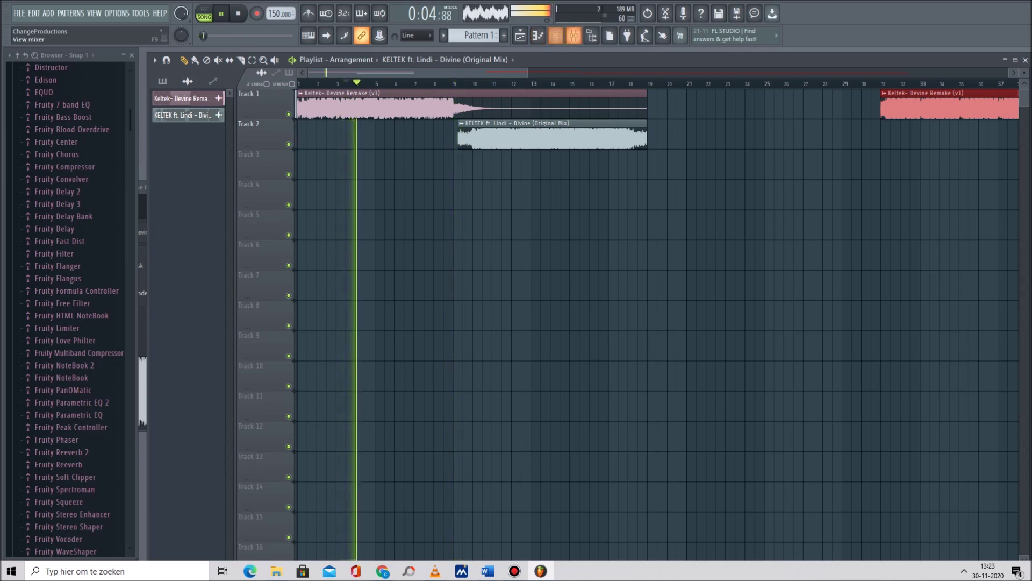
Replay the remake's first drop from its beginning with the mixer shown, and stop playback.
left_click(307, 83)
key("F9")
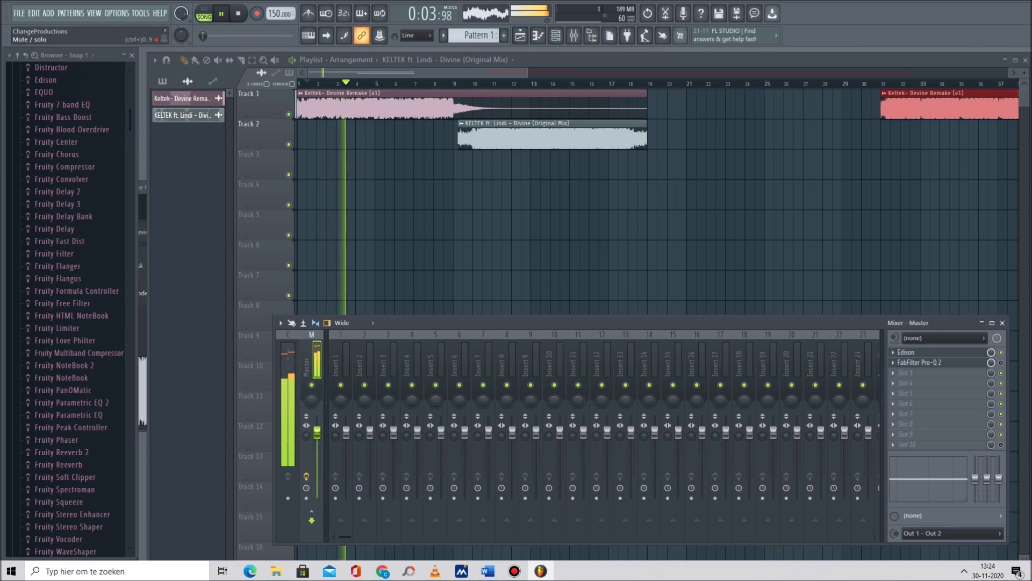
key("space")
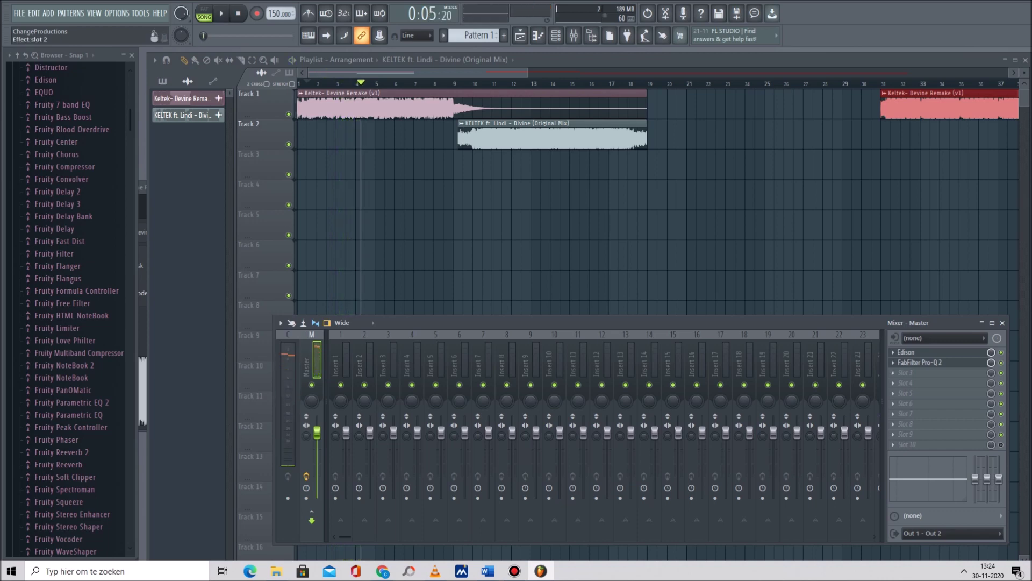
Save the matched FabFilter Pro-Q 2 curve on the Master as a preset named "Devine Leads".
left_click(919, 363)
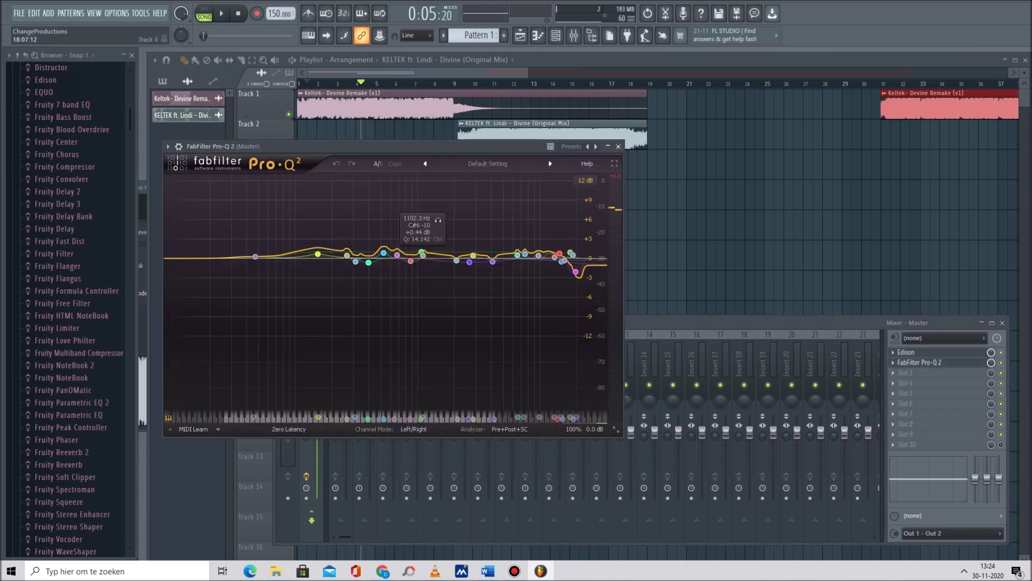
left_click(168, 146)
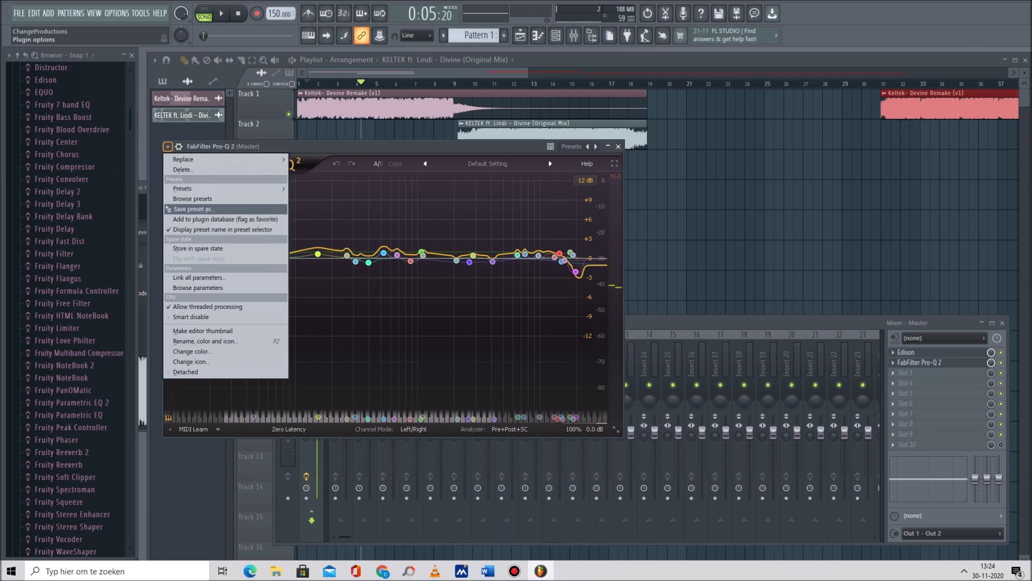
left_click(168, 209)
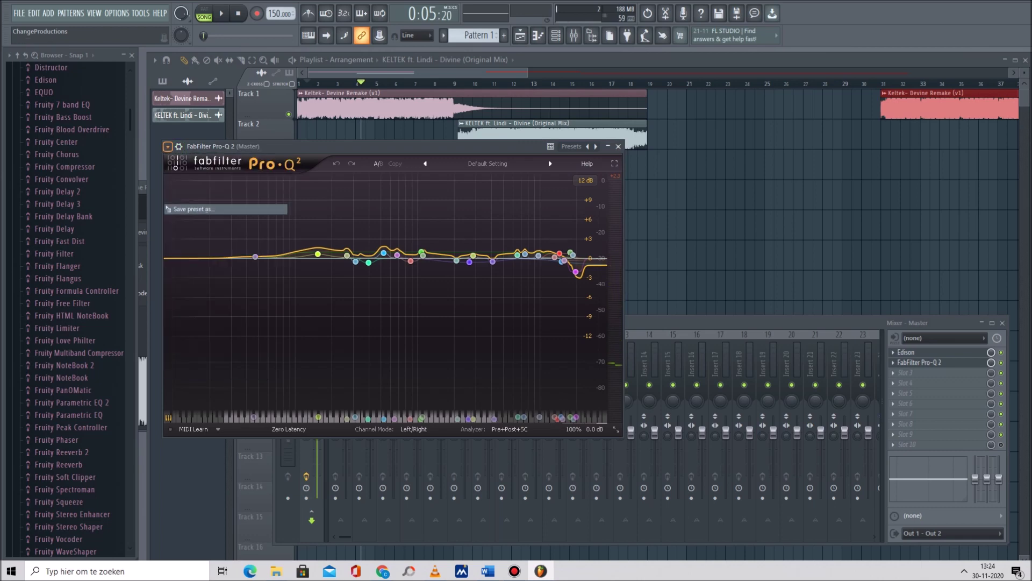
left_click_drag(269, 101, 558, 121)
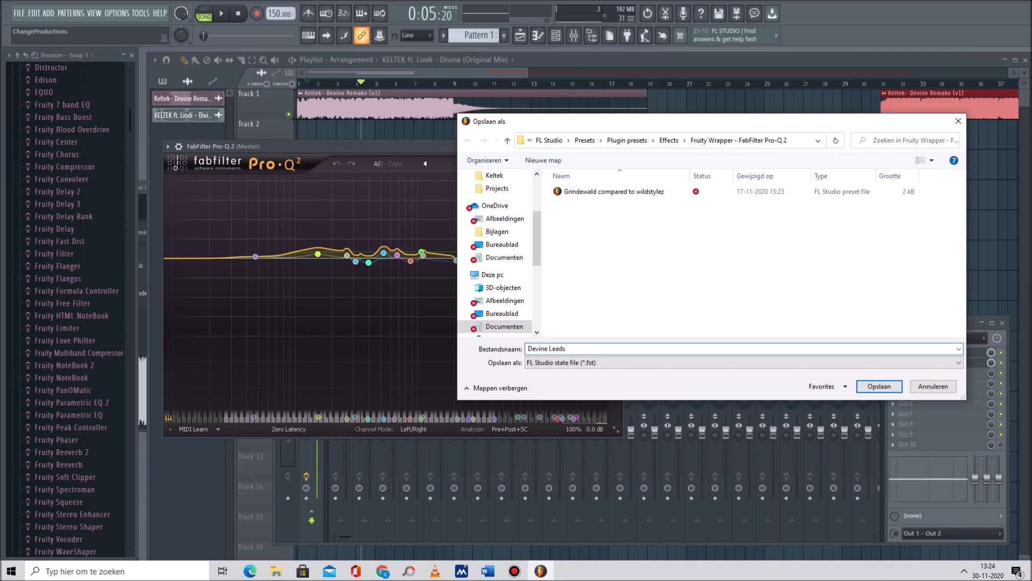
key("Return")
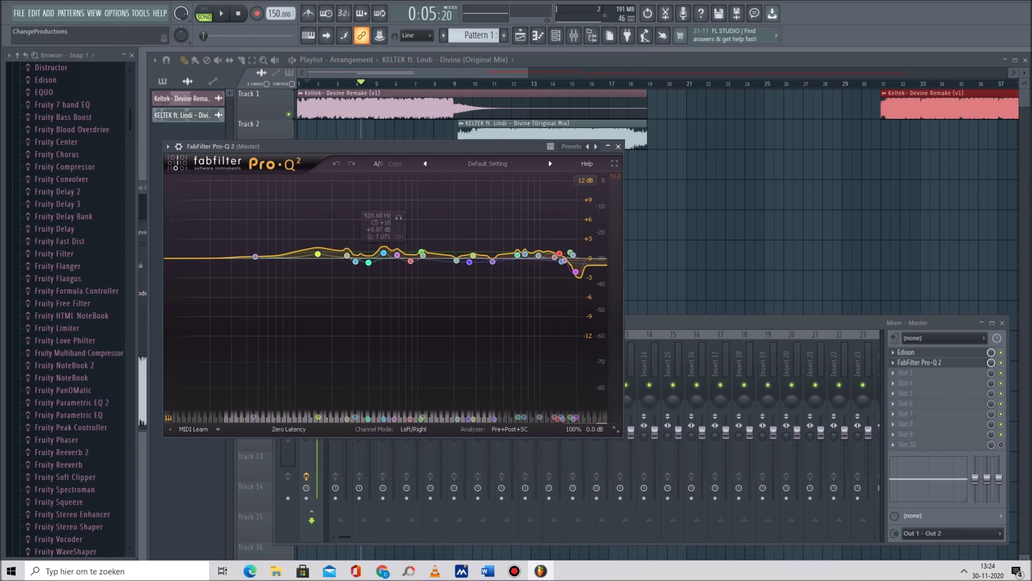
Place the playhead at bar 31, the start of the second remake clip on Track 1.
left_click_drag(398, 73, 553, 72)
scroll(656, 323, "left", 5)
key("space")
left_click(438, 83)
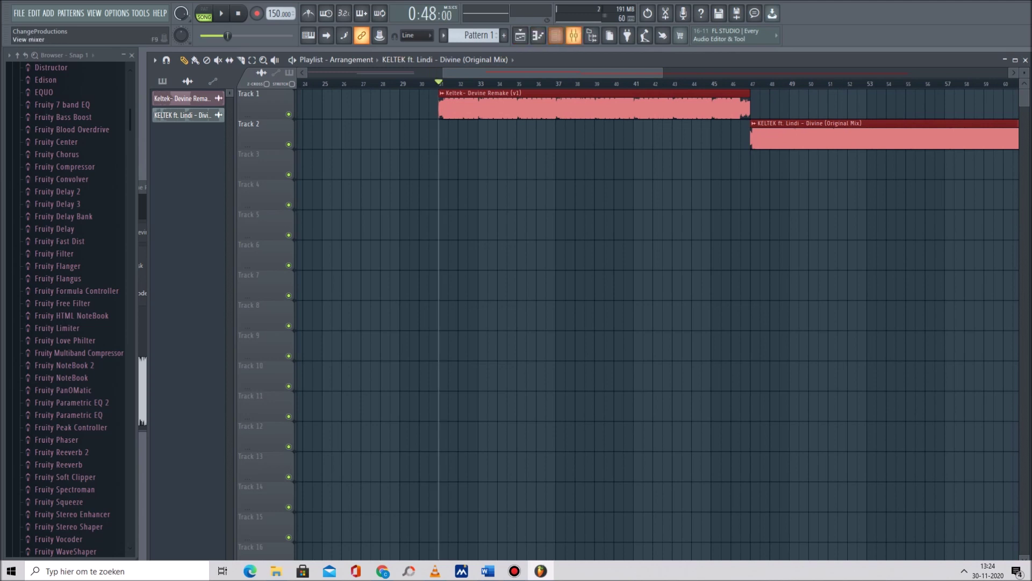
Try to reset the FabFilter Pro-Q 2 on the Master by replacing it with a fresh FabFilter Pro-Q 2.
left_click(574, 35)
left_click(893, 362)
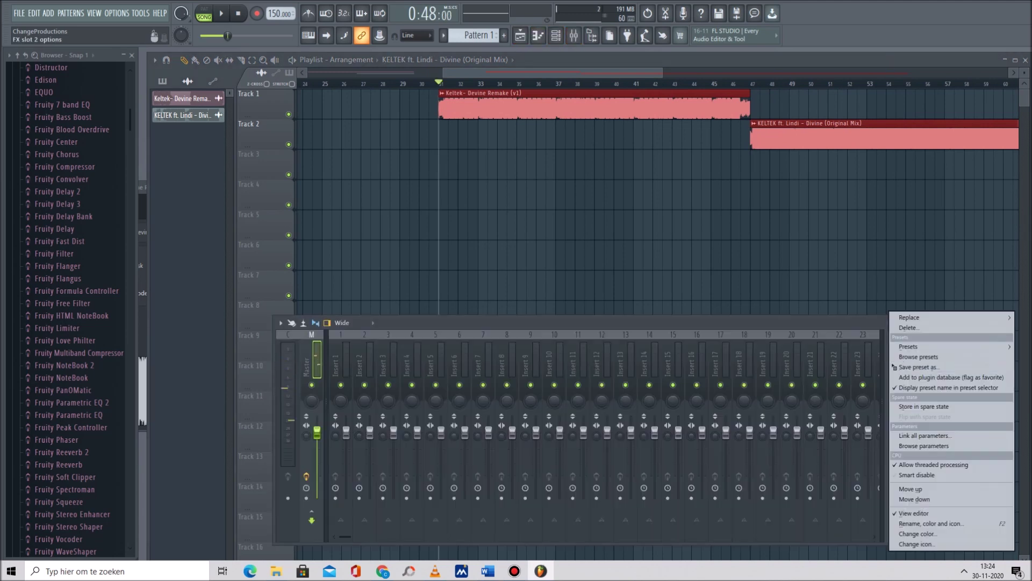
mouse_move(914, 318)
left_click(660, 451)
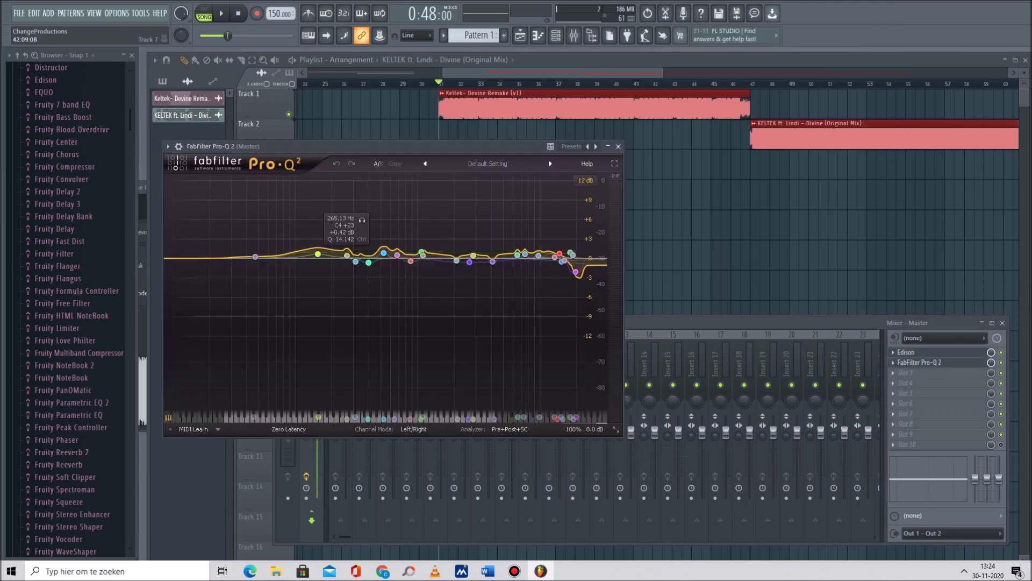
left_click(168, 146)
mouse_move(226, 188)
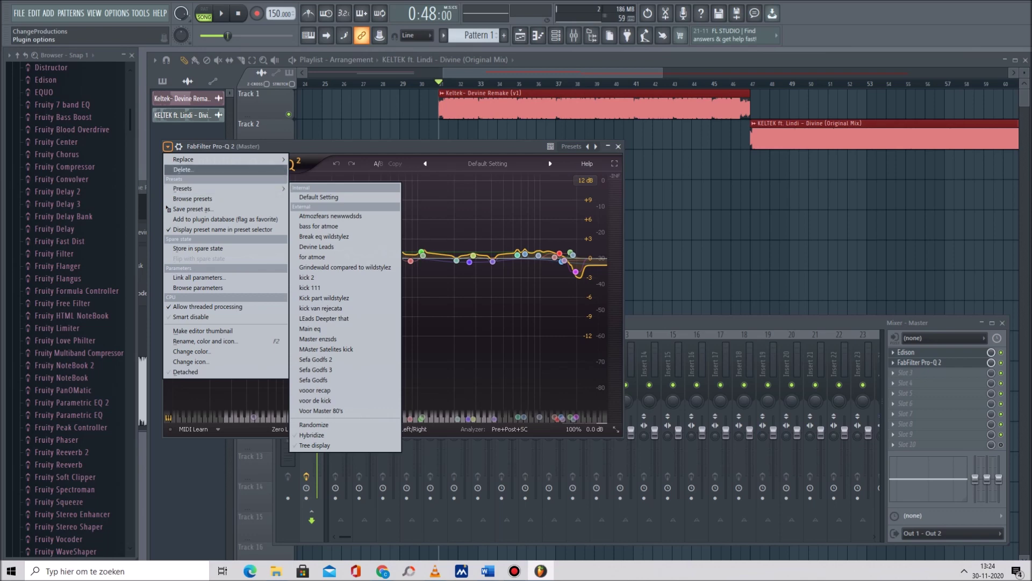
left_click(301, 146)
left_click(893, 362)
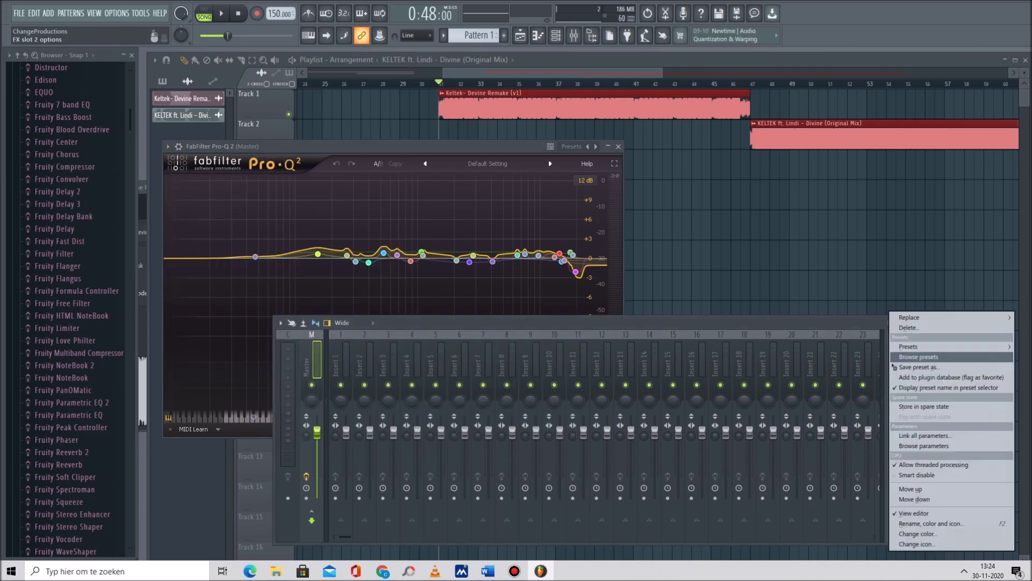
mouse_move(952, 317)
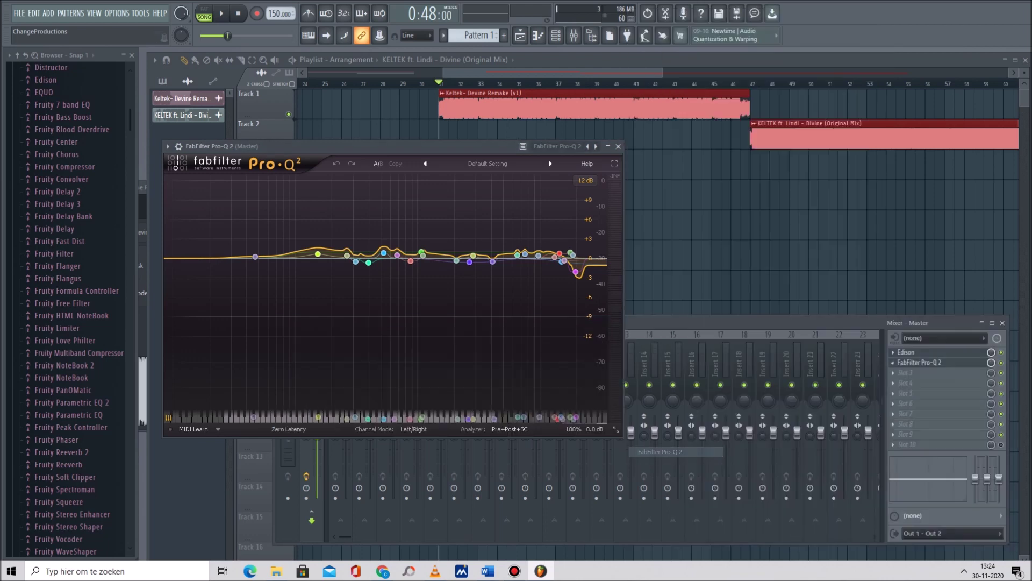
left_click(657, 452)
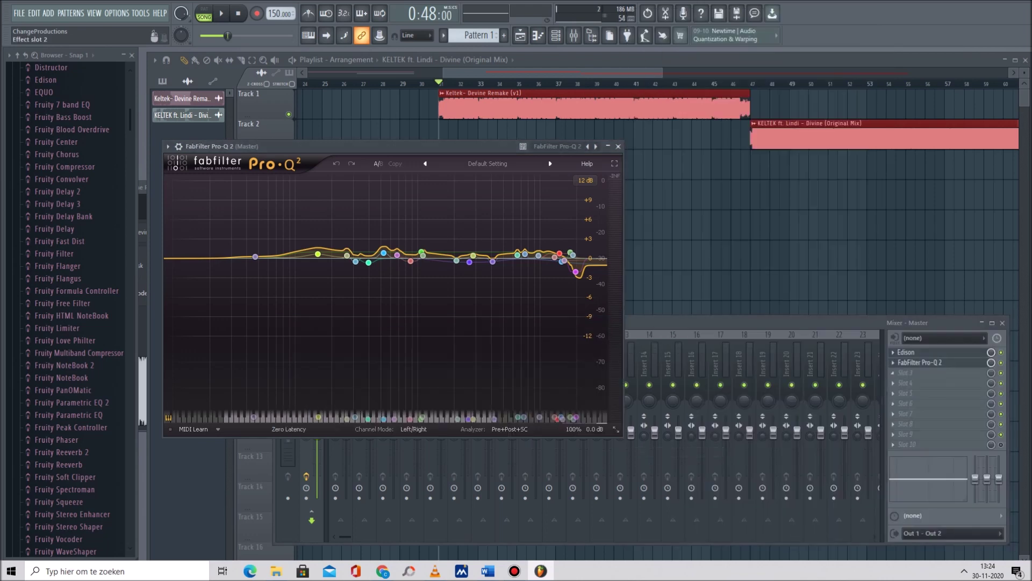
Select and deselect all EQ bands, and try to load another FabFilter Pro-Q 2 into the Master's slot 3.
left_click_drag(167, 208, 607, 407)
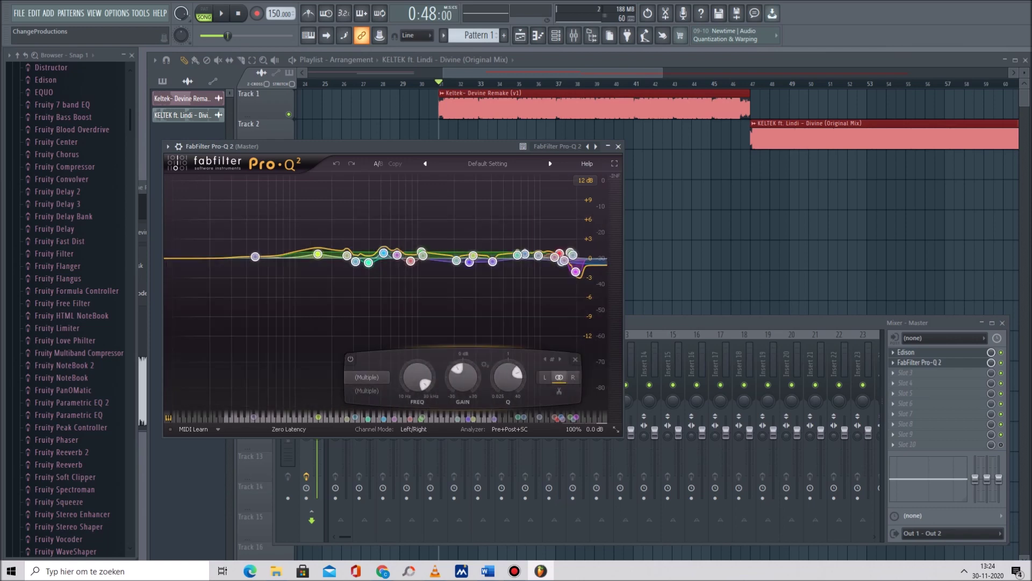
left_click(479, 316)
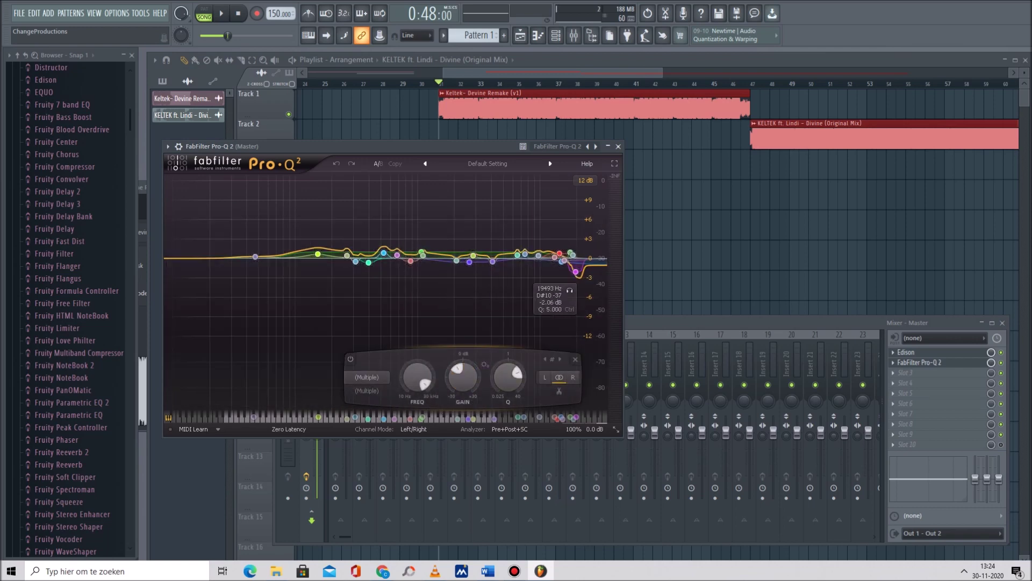
left_click(908, 373)
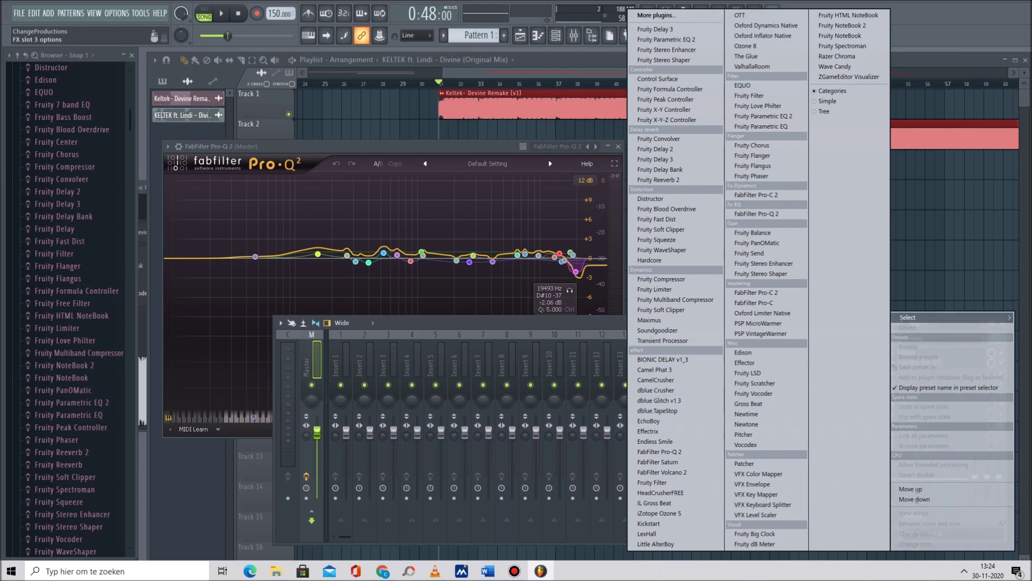
left_click(757, 214)
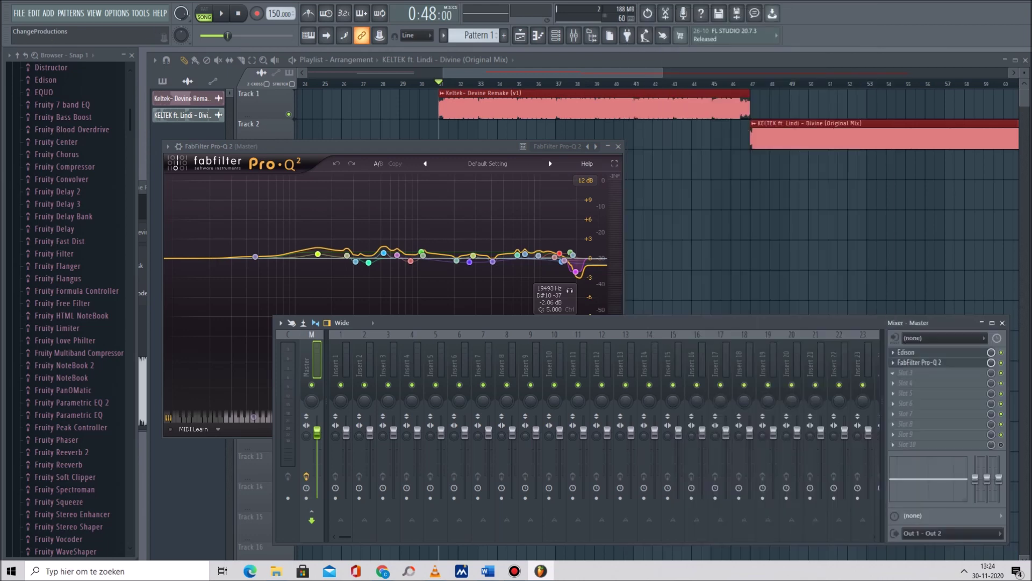
Delete the FabFilter Pro-Q 2 from the Master's slot 2 and load a new FabFilter Pro-Q 2 there.
left_click(893, 363)
left_click(906, 328)
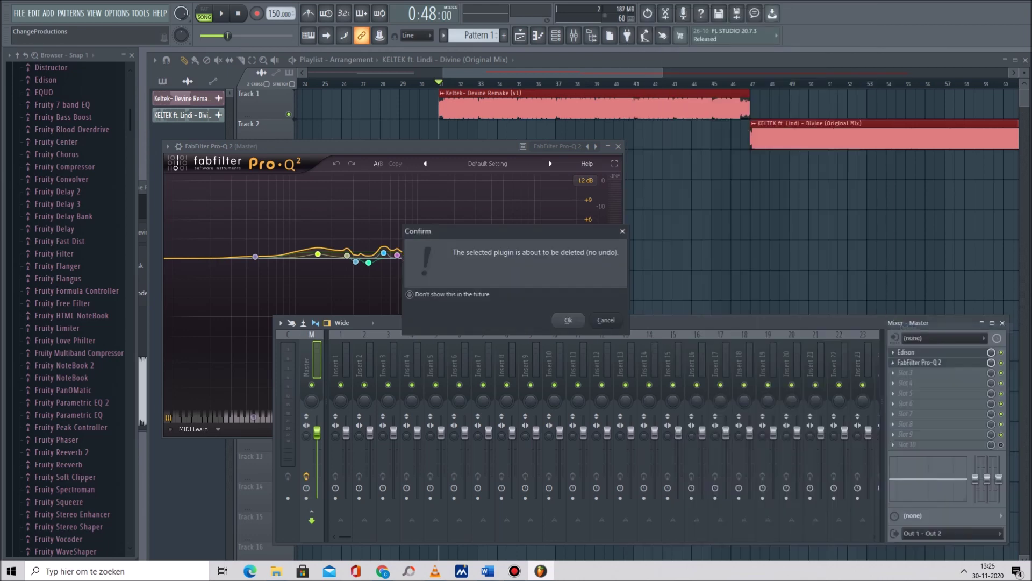
key("Return")
left_click(914, 362)
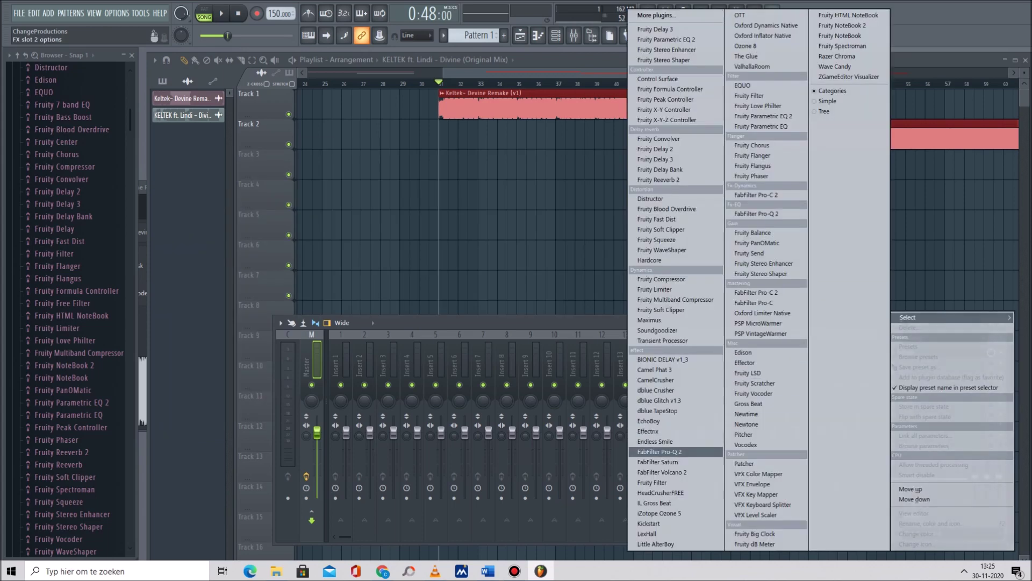
left_click(659, 452)
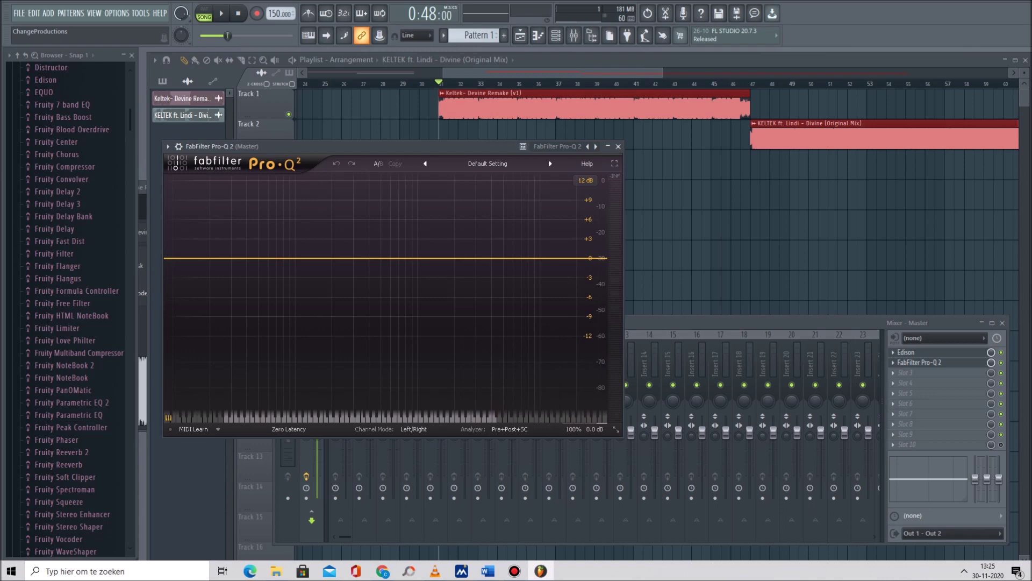
left_click(168, 146)
mouse_move(185, 188)
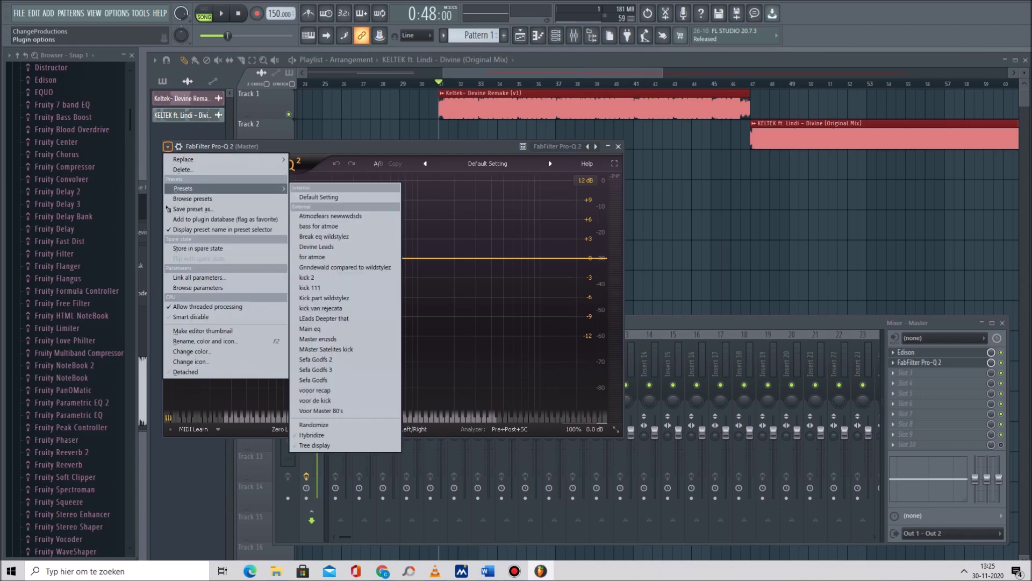
left_click(650, 436)
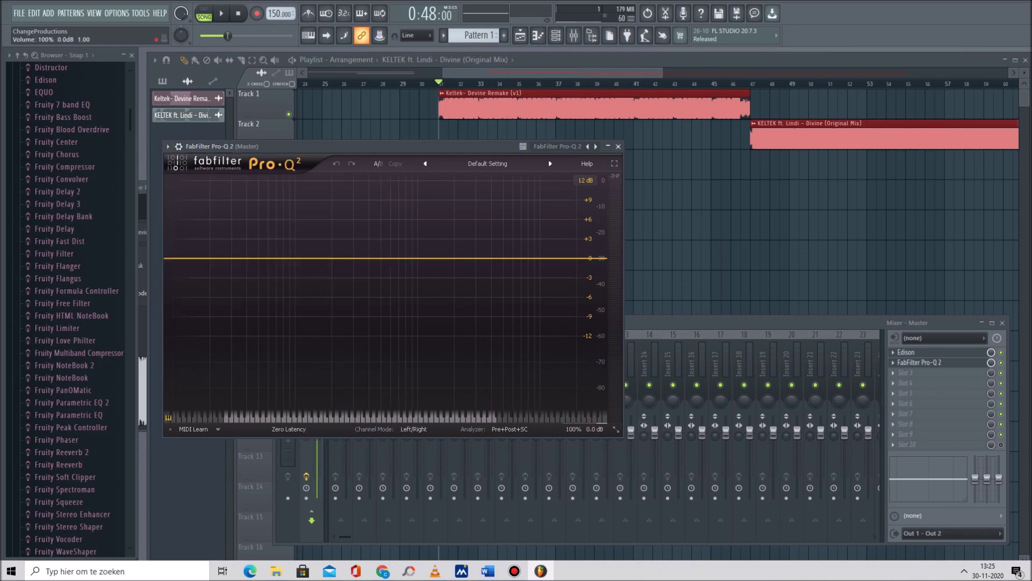
Start an EQ Match analysis while playing the second remake clip from bar 31, and set the Windows speaker volume to 11.
mouse_move(509, 430)
left_click(532, 413)
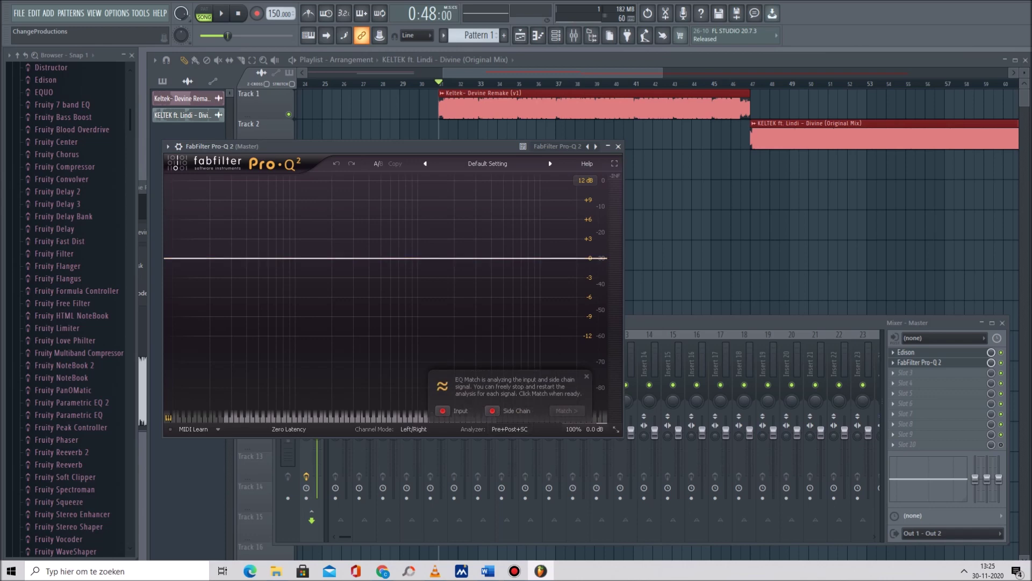
key("space")
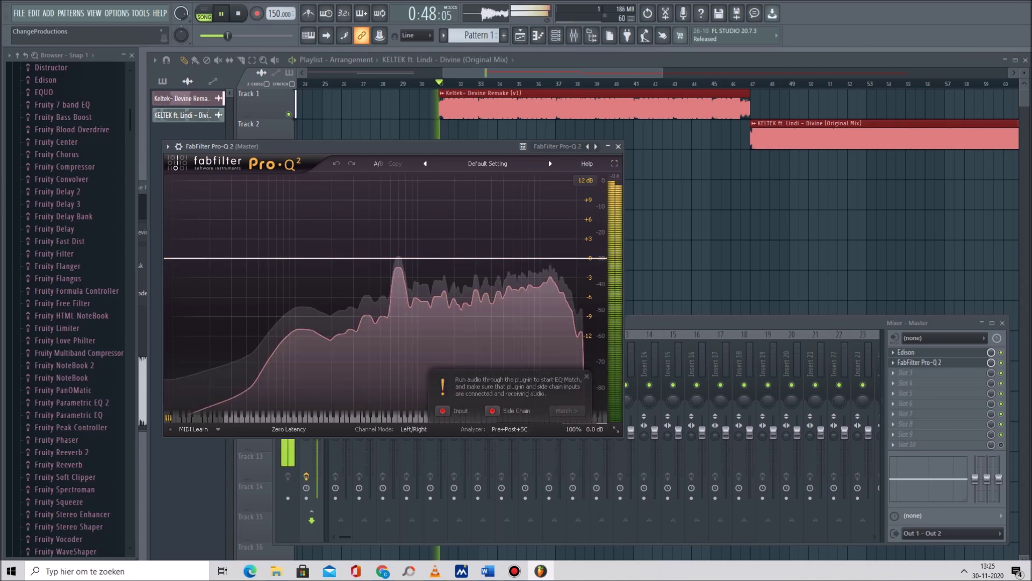
left_click(964, 571)
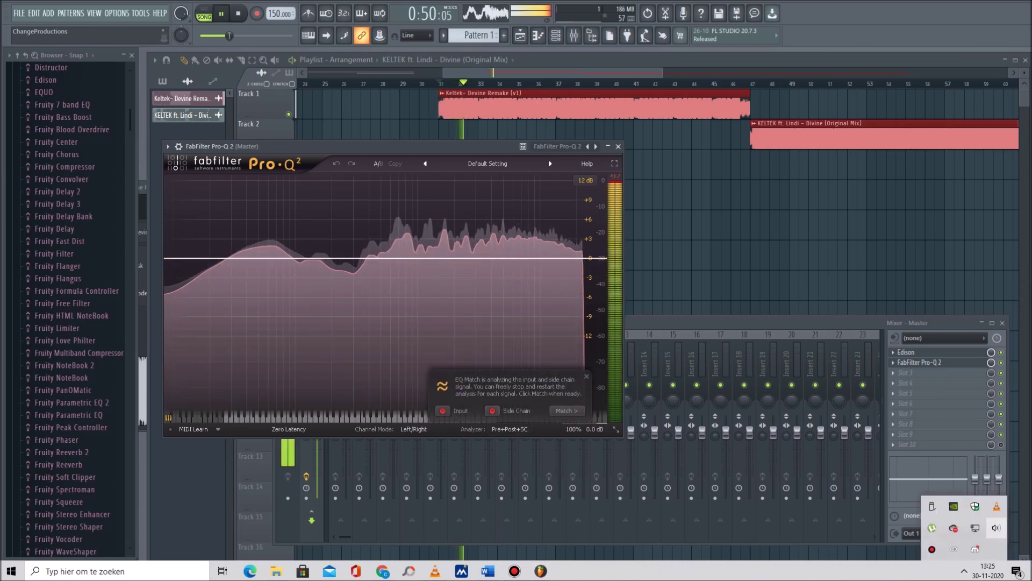
left_click(996, 528)
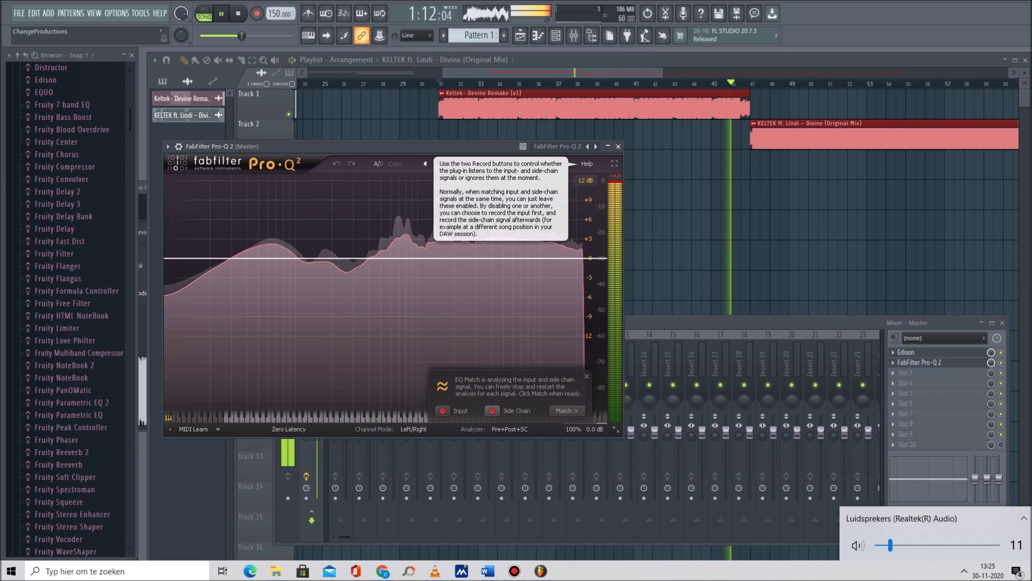
Pause EQ Match's side-chain analysis just before the original near bar 47, and match the spectra after the original plays, using 24 bands.
left_click(492, 411)
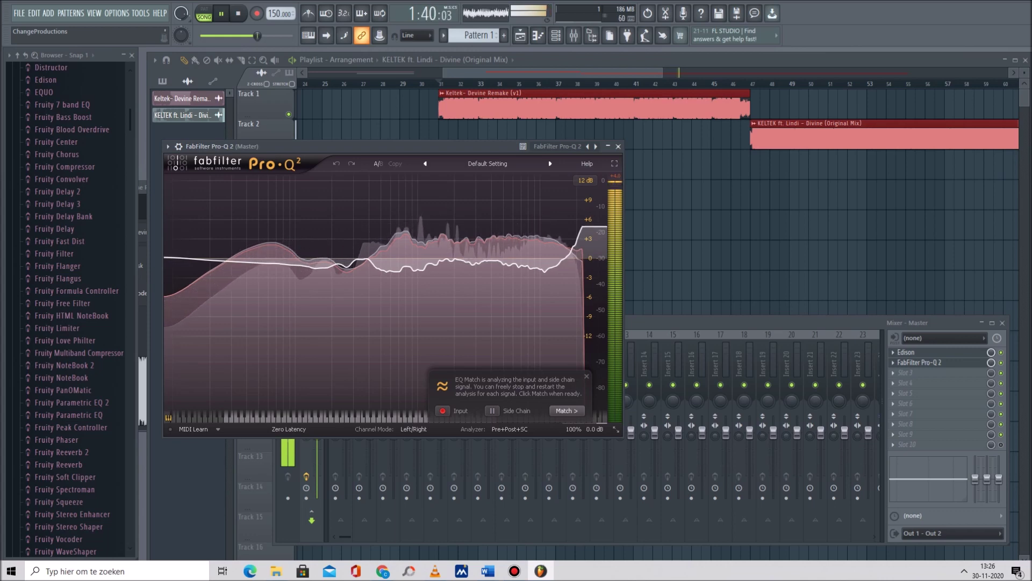
left_click(567, 410)
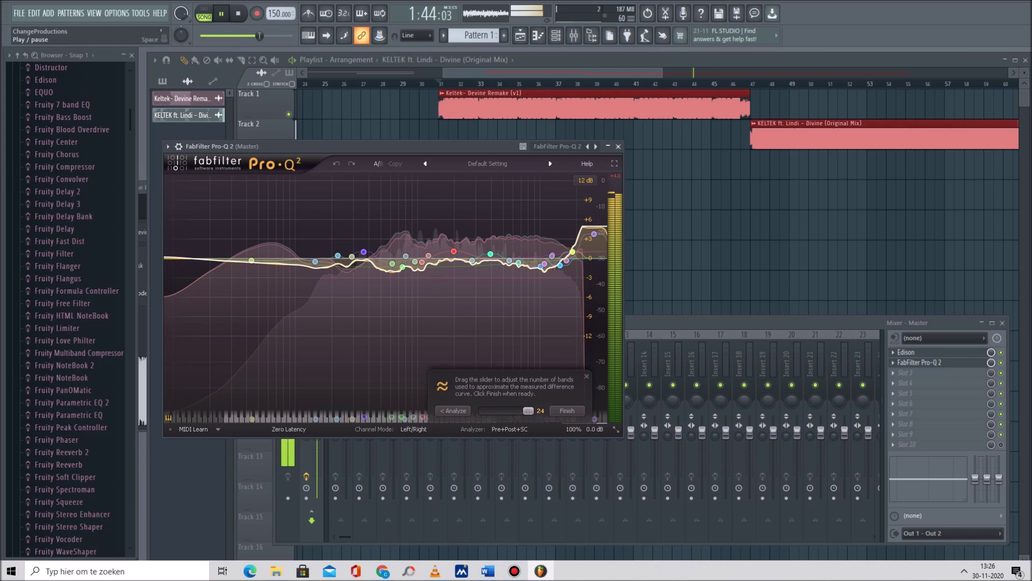
left_click(221, 13)
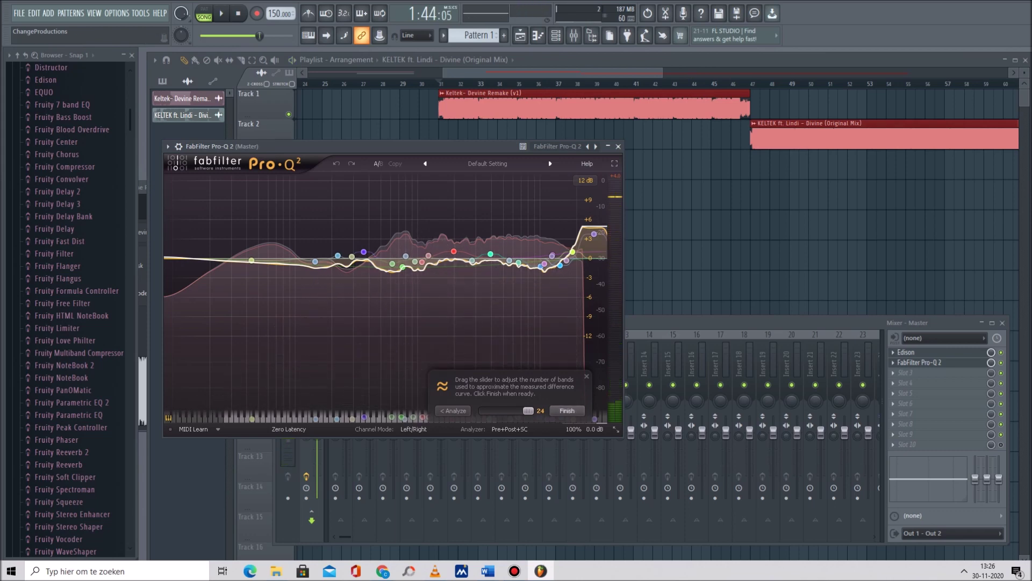
left_click(567, 410)
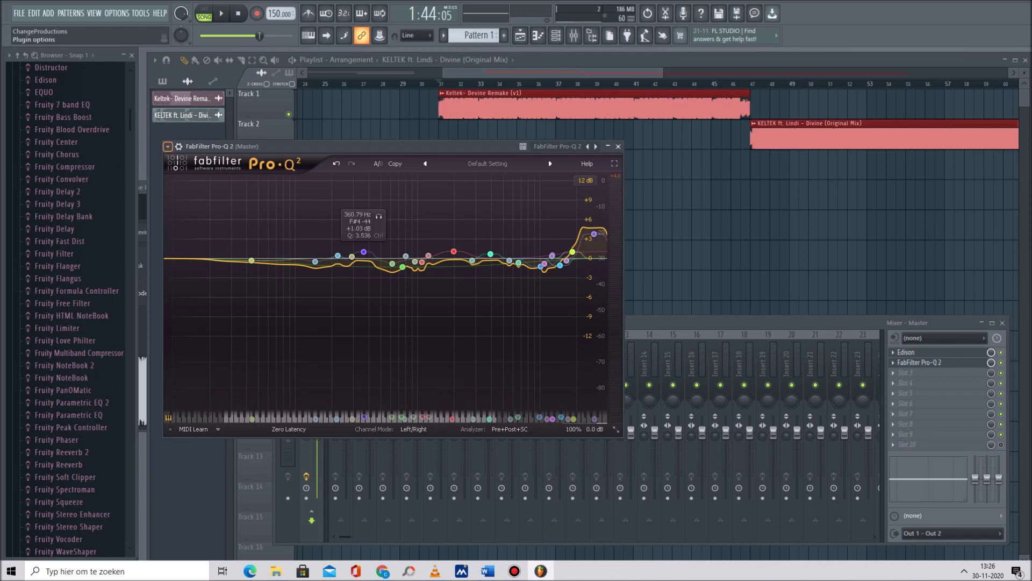
Save the new FabFilter Pro-Q 2 match as a preset named "Devine Leads qlimax".
left_click(168, 146)
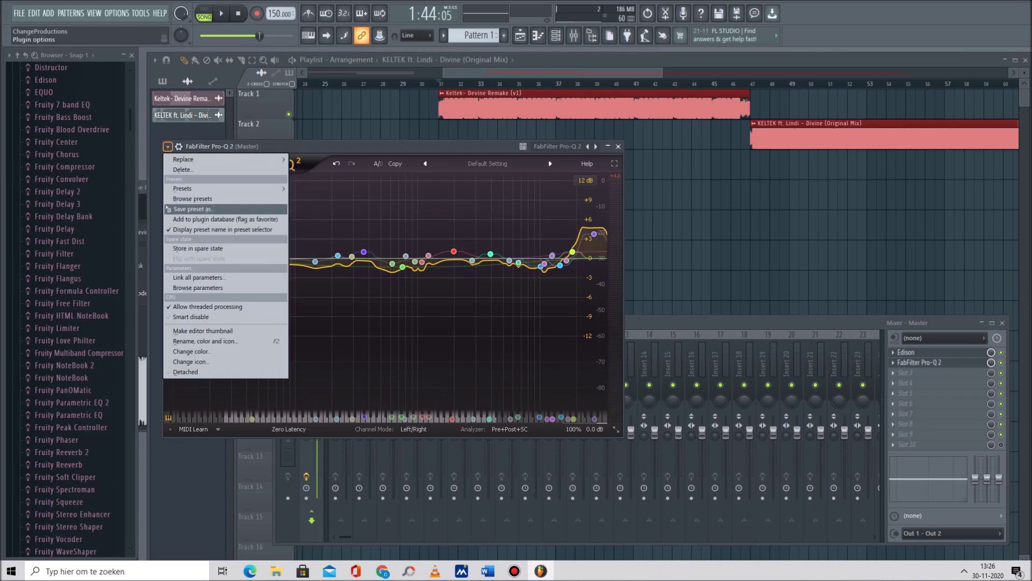
left_click(193, 209)
left_click(597, 192)
left_click(597, 348)
key("End")
type("q")
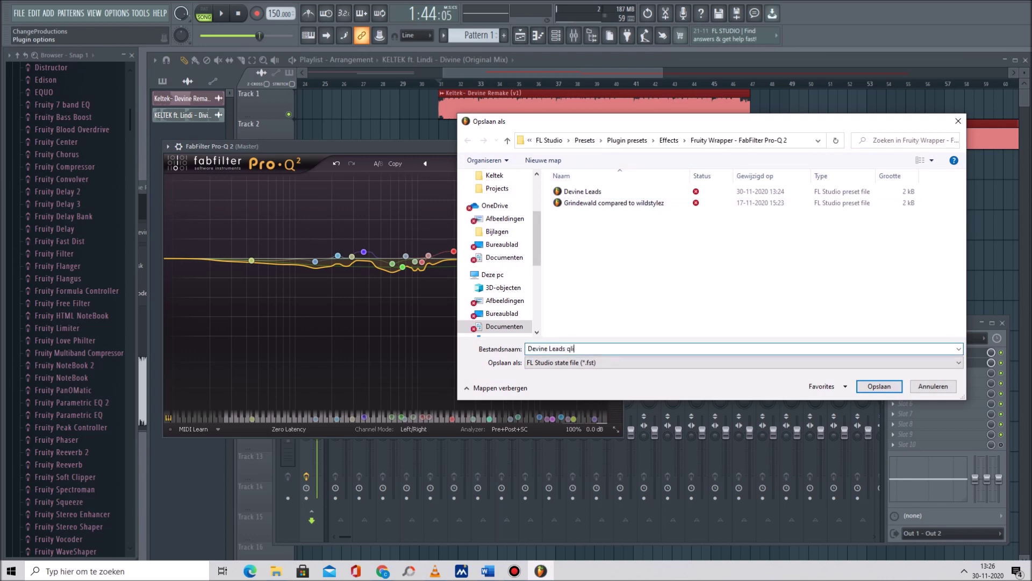
type("limax")
key("Return")
Open the Keltek- Devine Remake project and discard the changes to the untitled project.
mouse_move(572, 252)
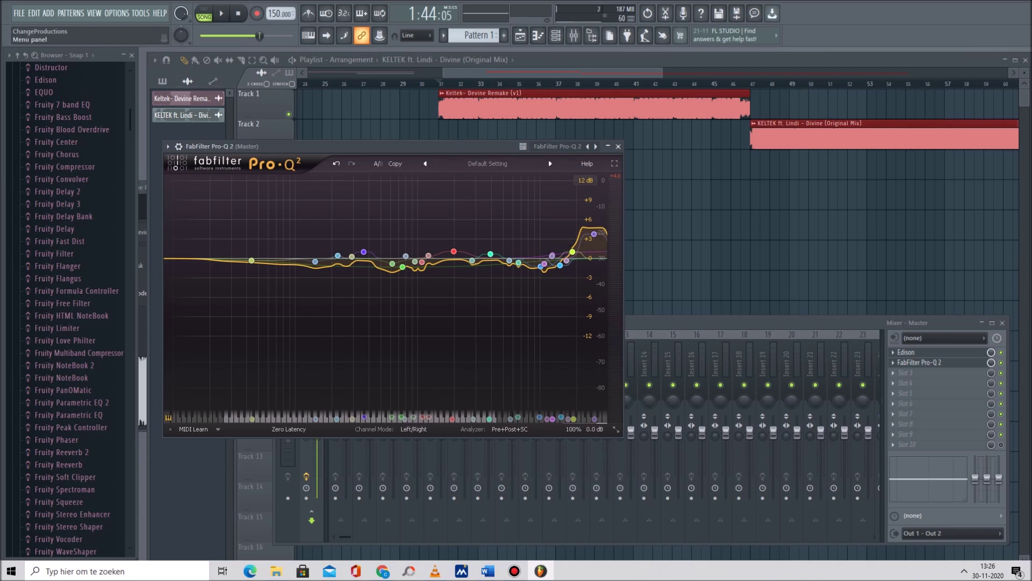
left_click(19, 13)
left_click(64, 127)
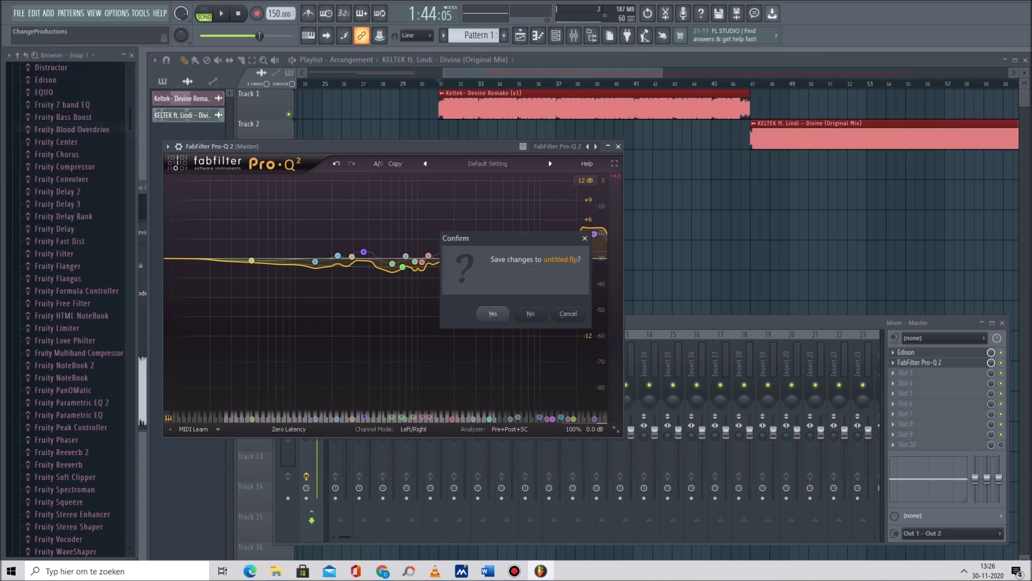
left_click(531, 314)
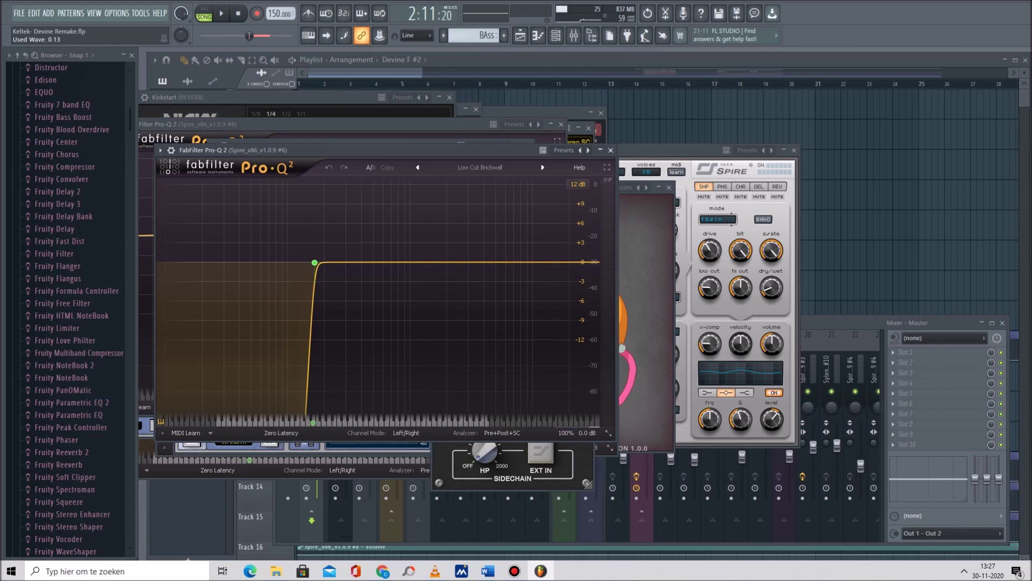
Place the playhead near bar 82 and load a new FabFilter Pro-Q 2 in slot 7 of the All BUSS mixer track.
left_click_drag(392, 73, 711, 73)
left_click(385, 84)
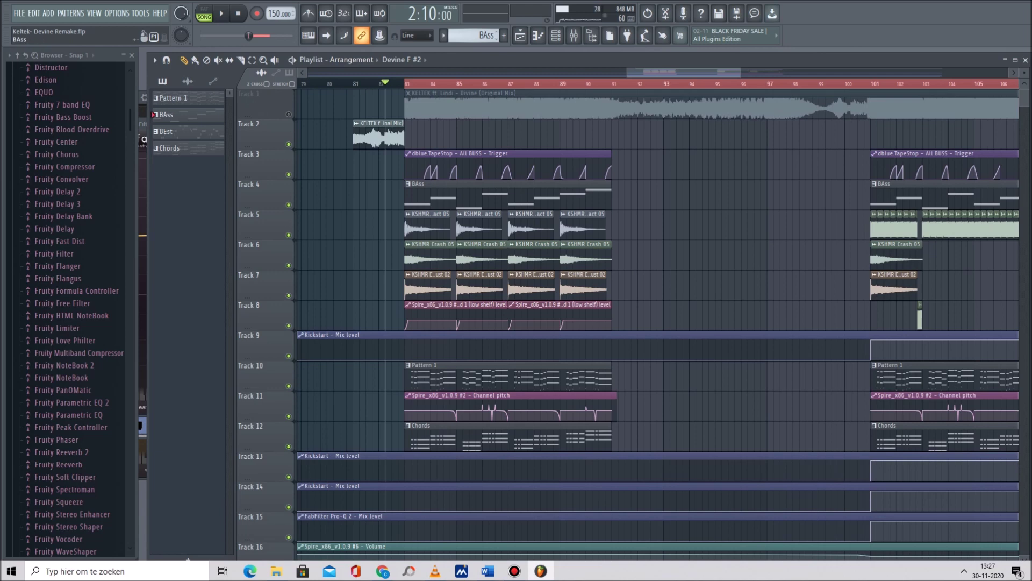
left_click(574, 35)
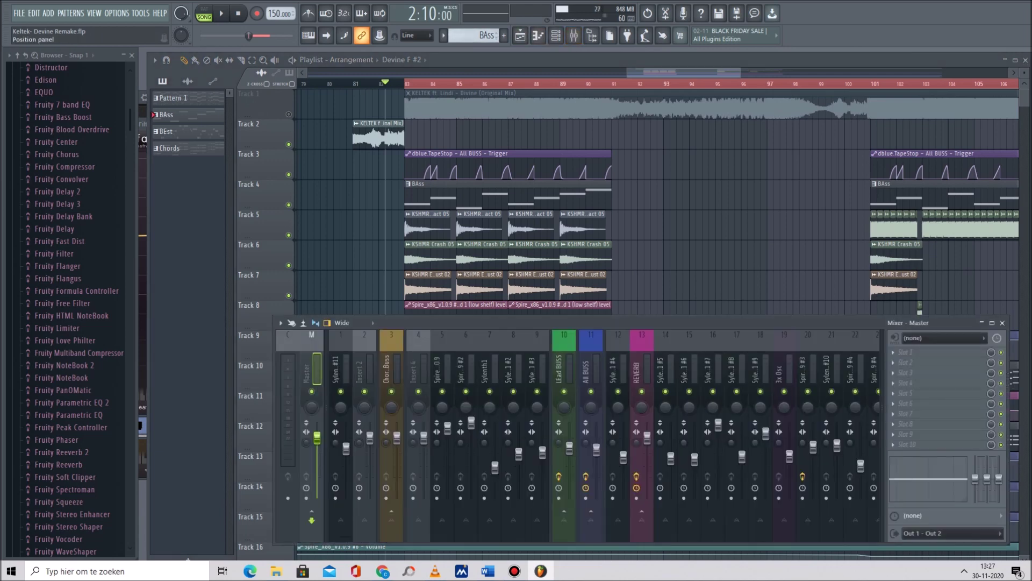
left_click(587, 372)
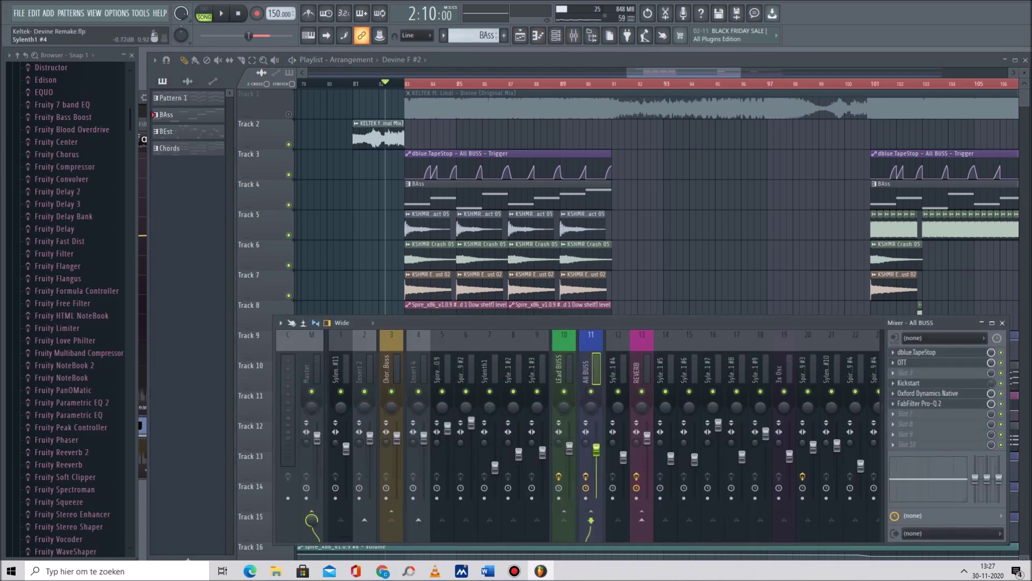
left_click(894, 414)
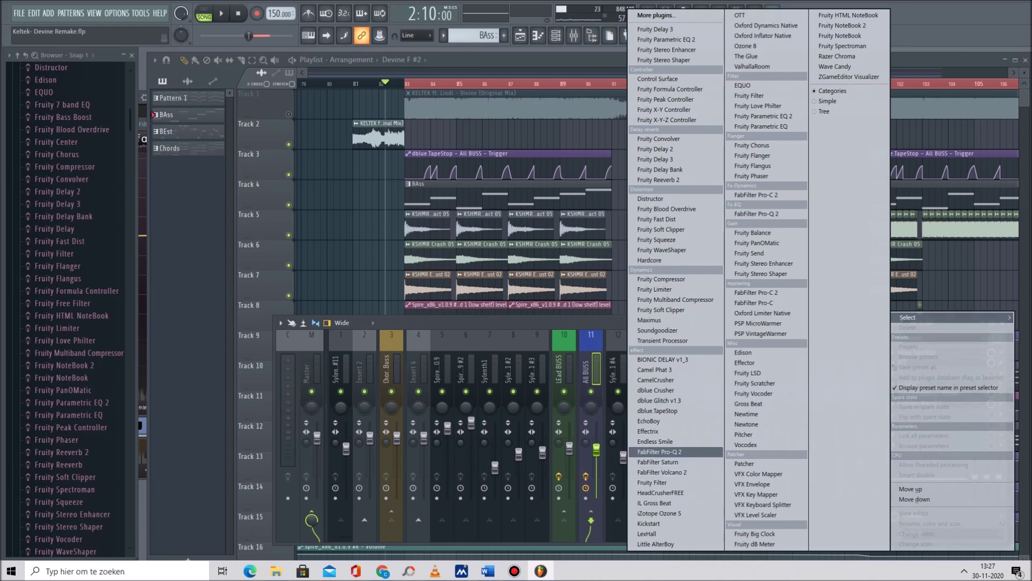
left_click(660, 452)
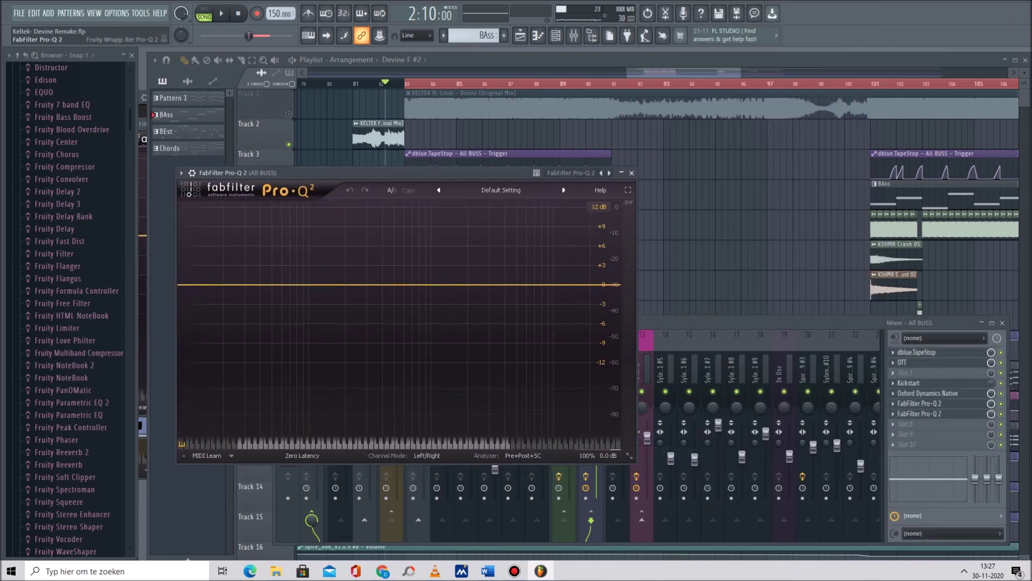
Load the "Devine Leads" preset in the new FabFilter Pro-Q 2 and start playback.
left_click(181, 172)
mouse_move(226, 215)
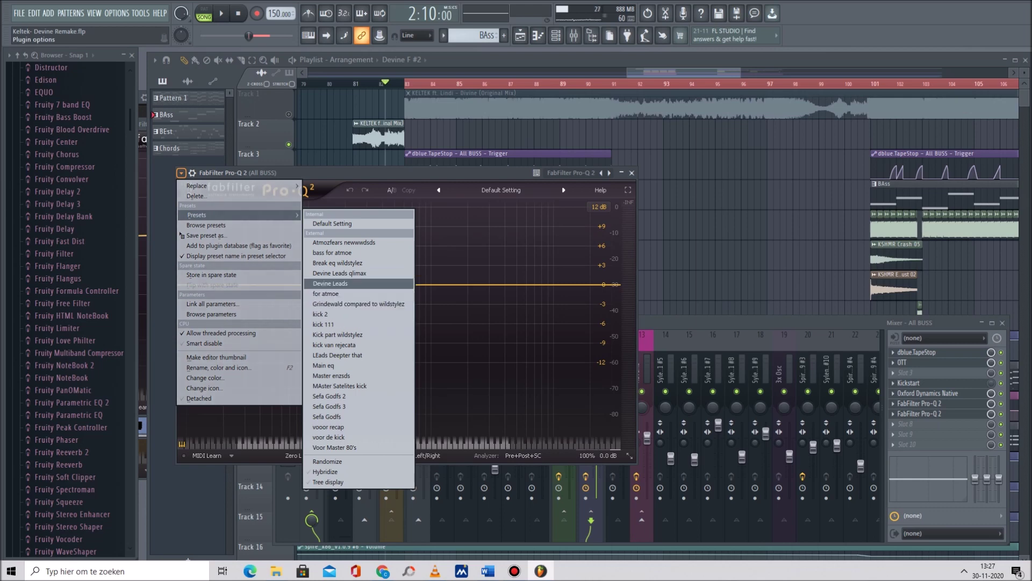
left_click(331, 284)
key("space")
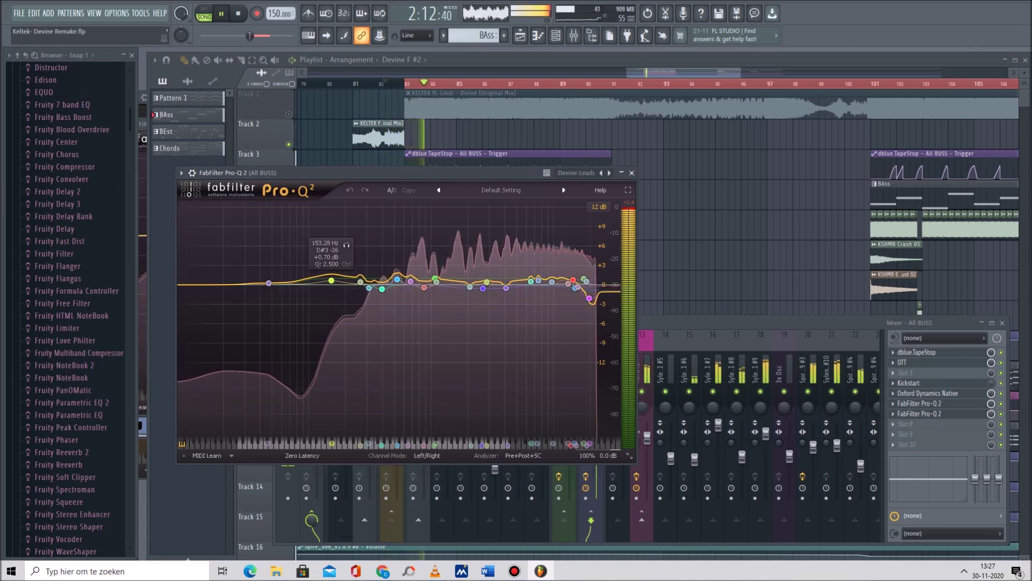
Move band 6 to about 158 Hz and flatten the gains of the three lowest bands in the match curve.
left_click_drag(330, 280, 333, 288)
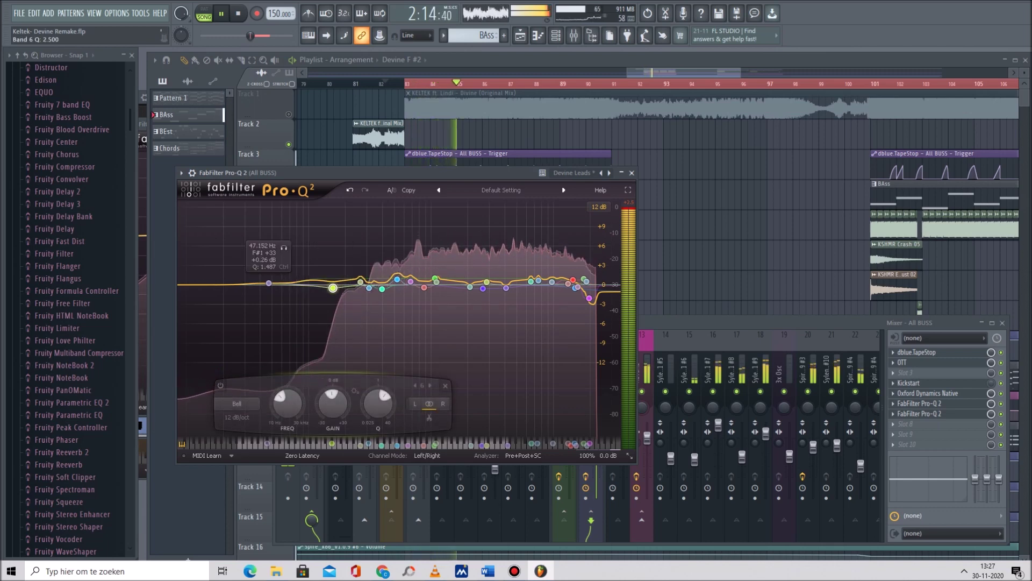
left_click_drag(333, 403, 333, 405)
left_click_drag(255, 245, 335, 335)
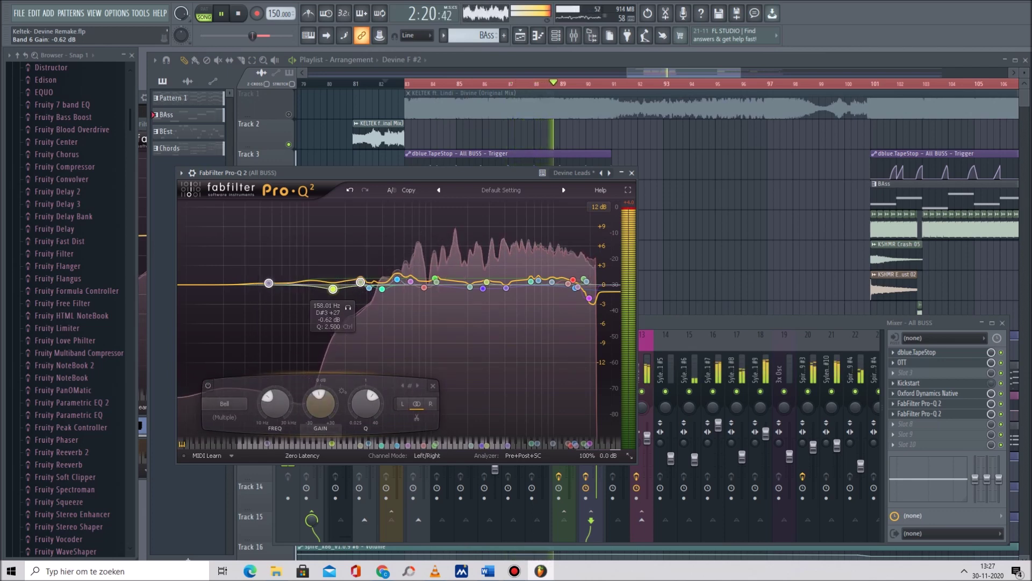
scroll(321, 406, "up", 1)
scroll(321, 404, "up", 4)
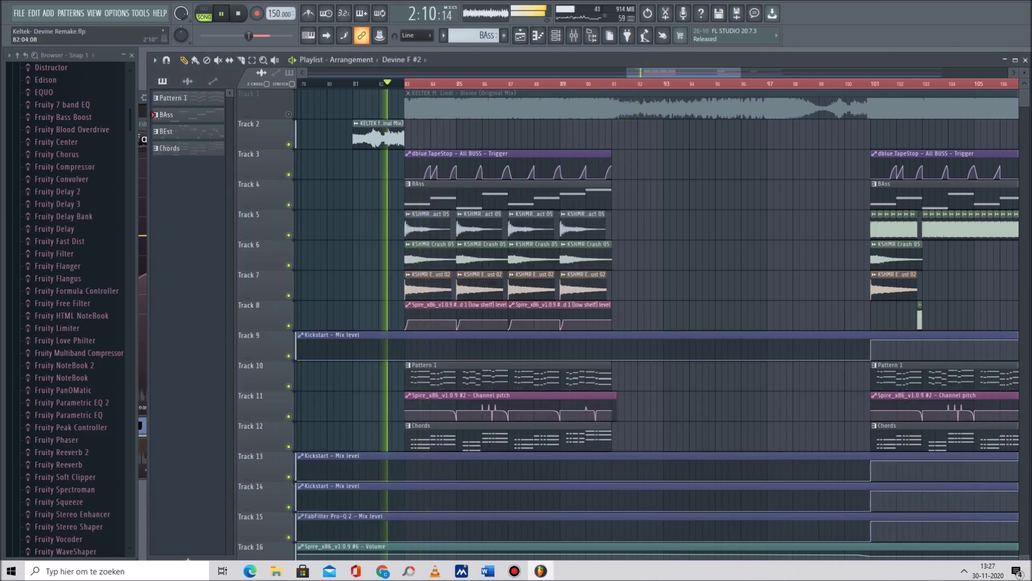
Loop playback over bars 83 to 91 and open the FabFilter Pro-Q 2 on mixer track 20.
left_click_drag(407, 83, 612, 83)
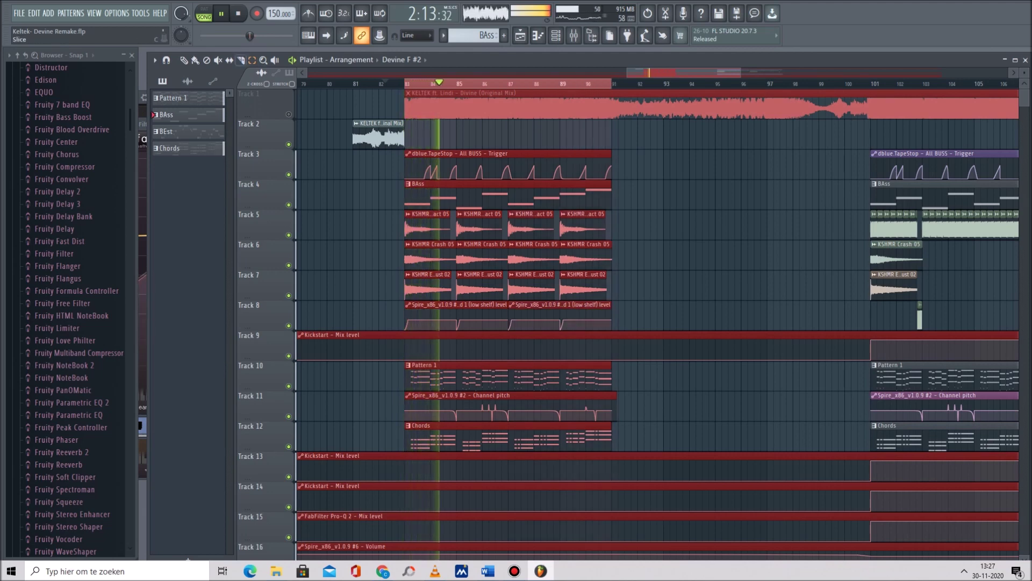
left_click(574, 35)
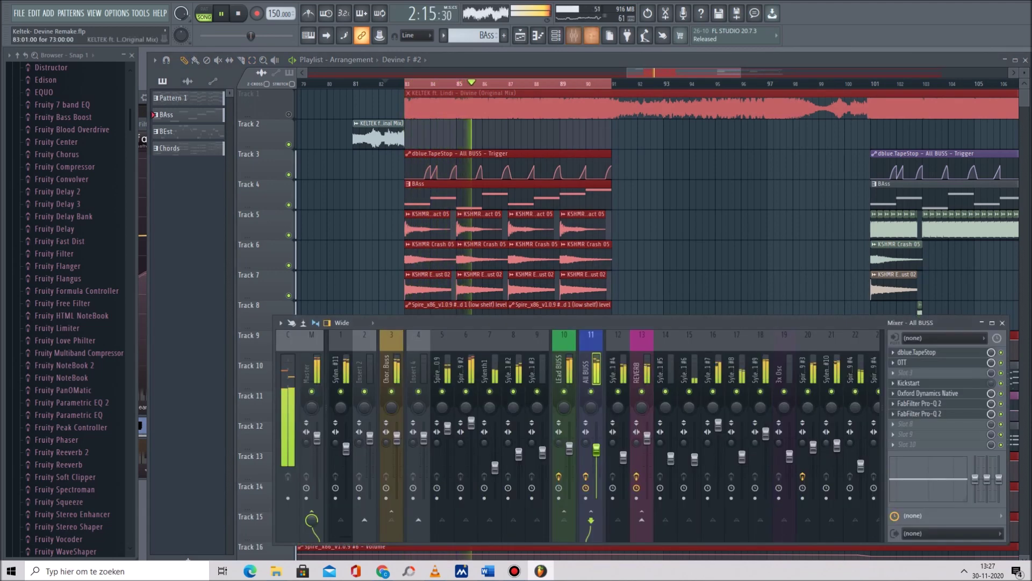
left_click(807, 371)
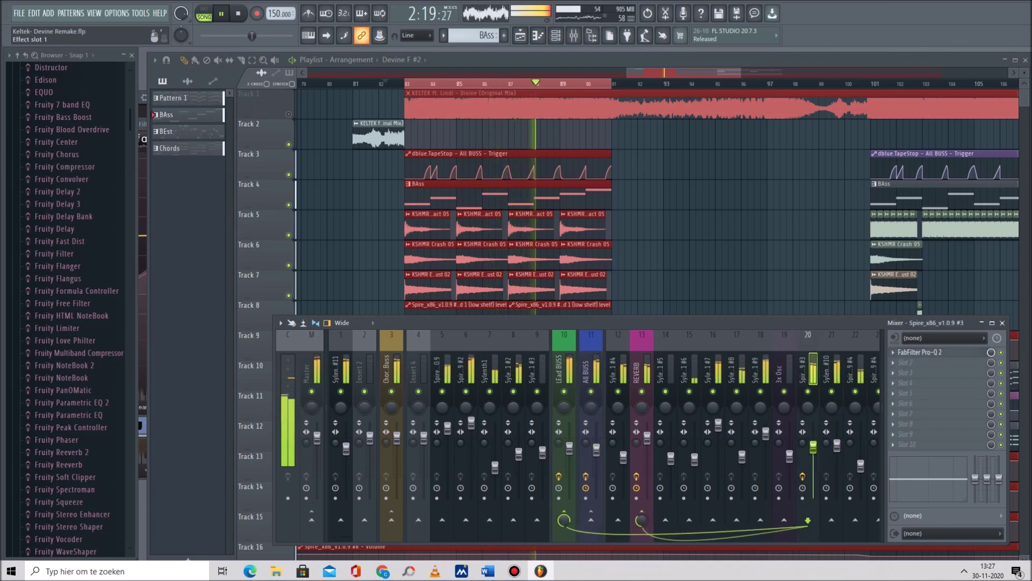
left_click(919, 352)
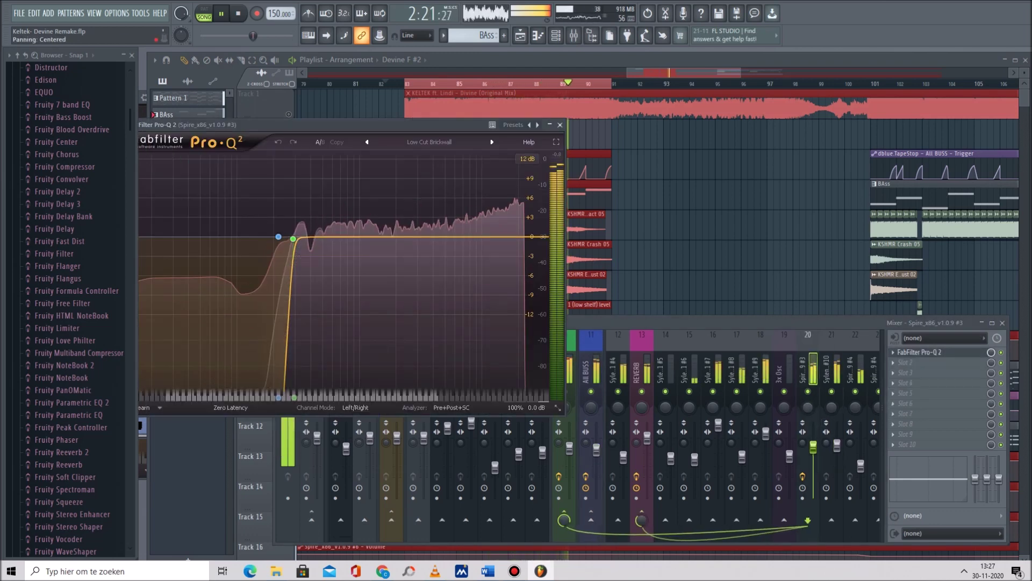
Lower the band near 7.6 kHz to about +1.58 dB in the slot 1 FabFilter Pro-Q 2 of mixer track 24.
left_click(832, 371)
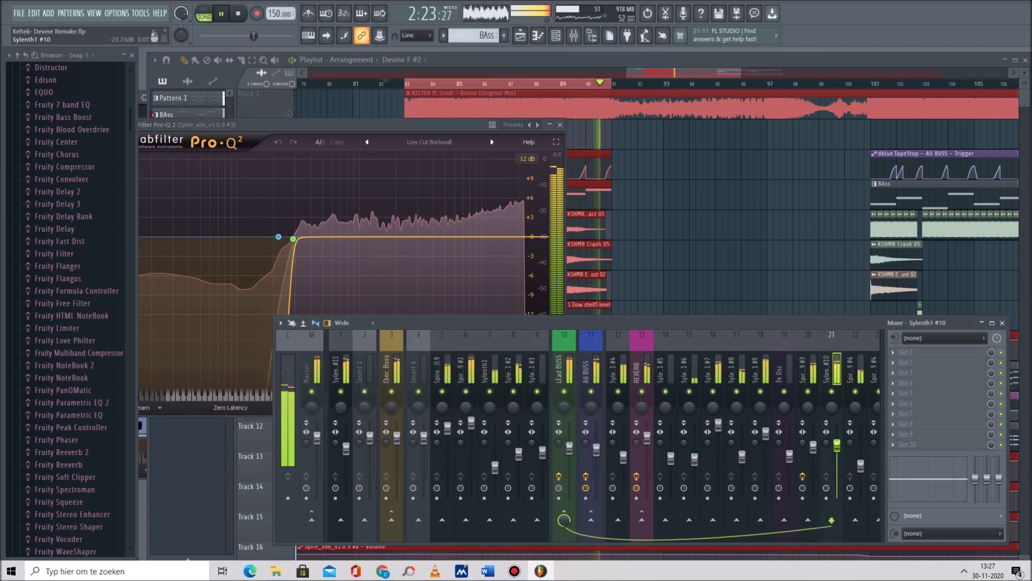
left_click(856, 371)
left_click(874, 371)
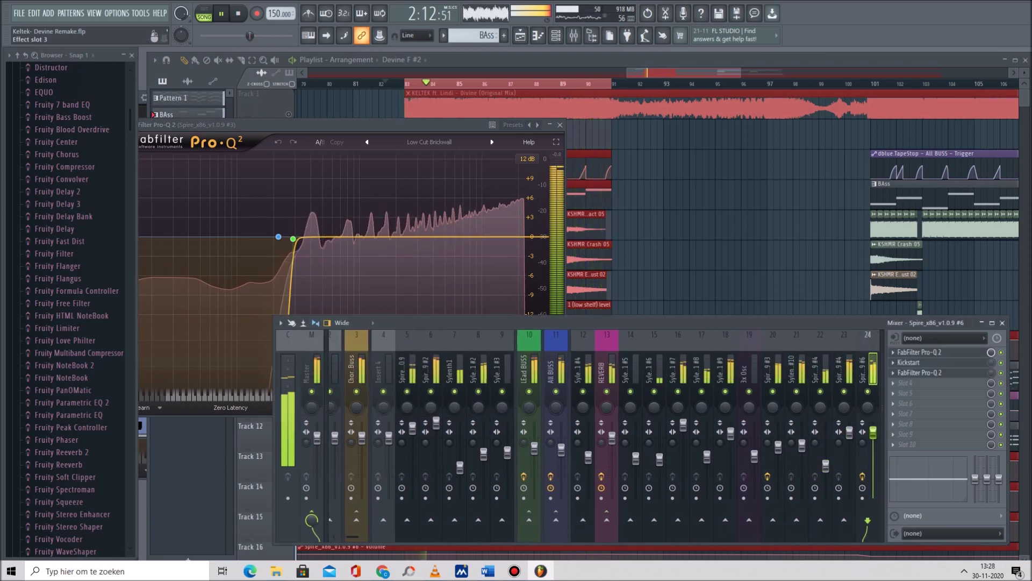
left_click(920, 373)
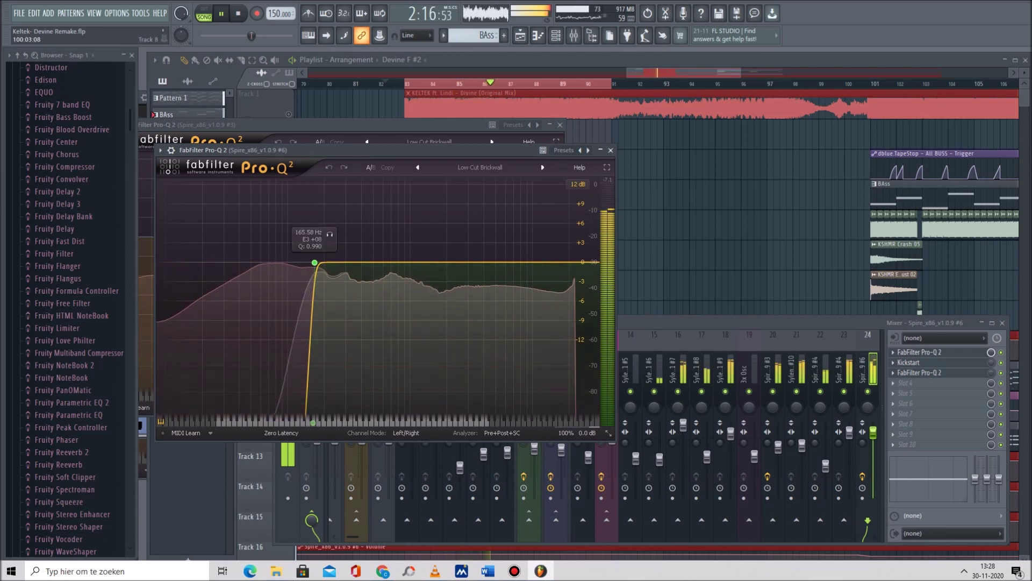
left_click(919, 352)
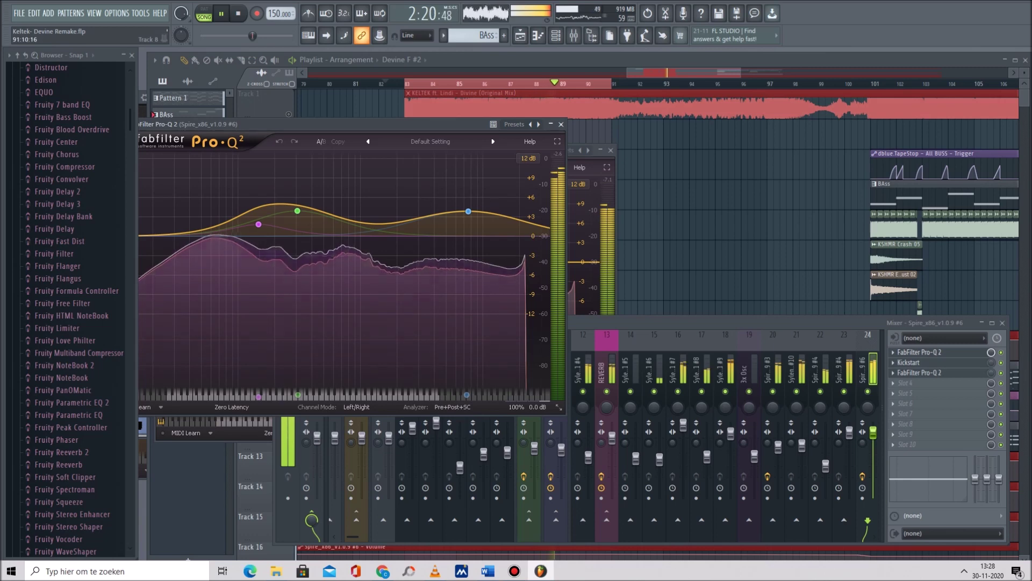
left_click_drag(468, 211, 468, 226)
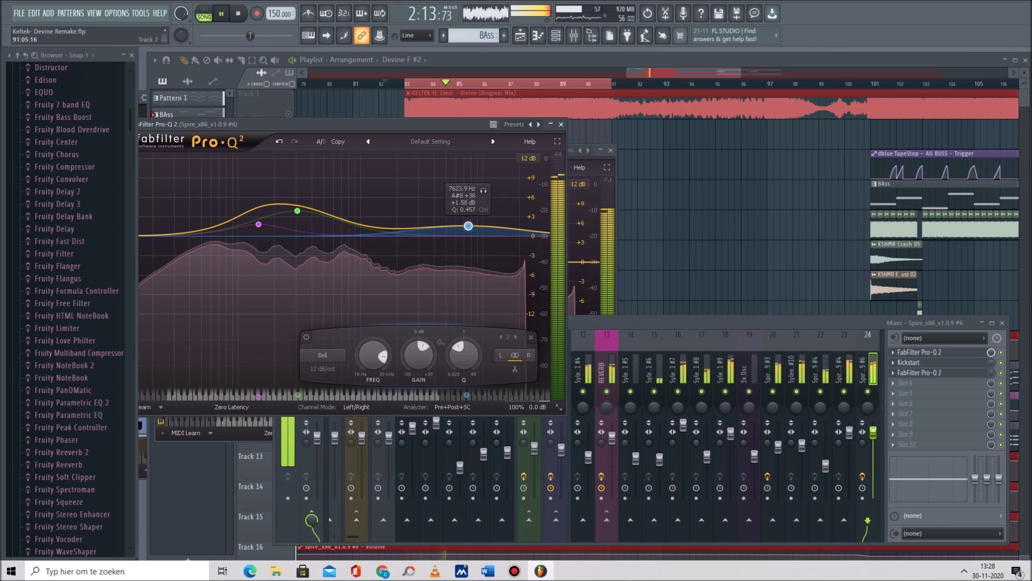
Load Fruity Stereo Enhancer in slot 1 of the Chords Buss track and lower that track's volume to about 79% during playback.
left_click(635, 324)
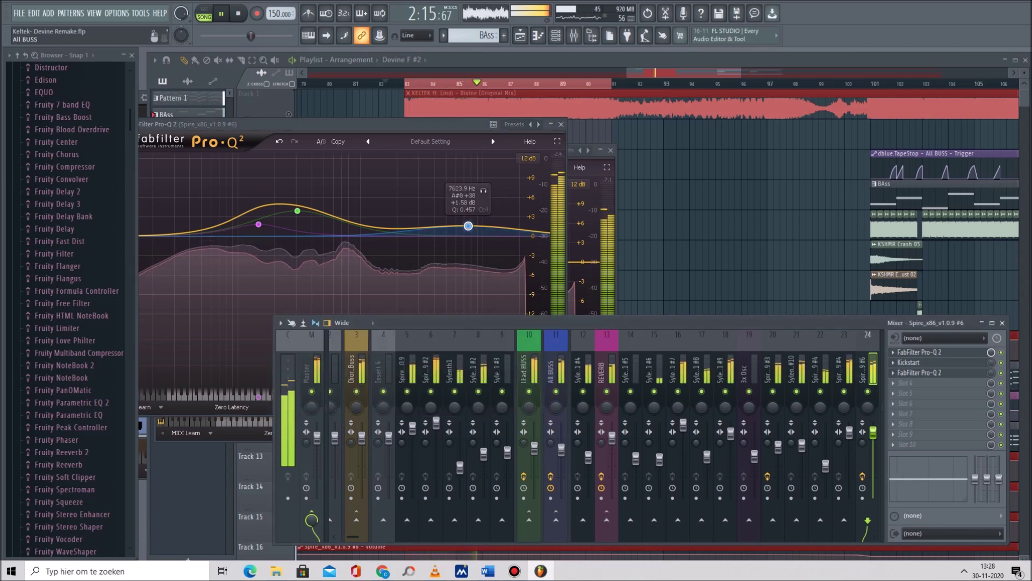
left_click(353, 371)
left_click(893, 353)
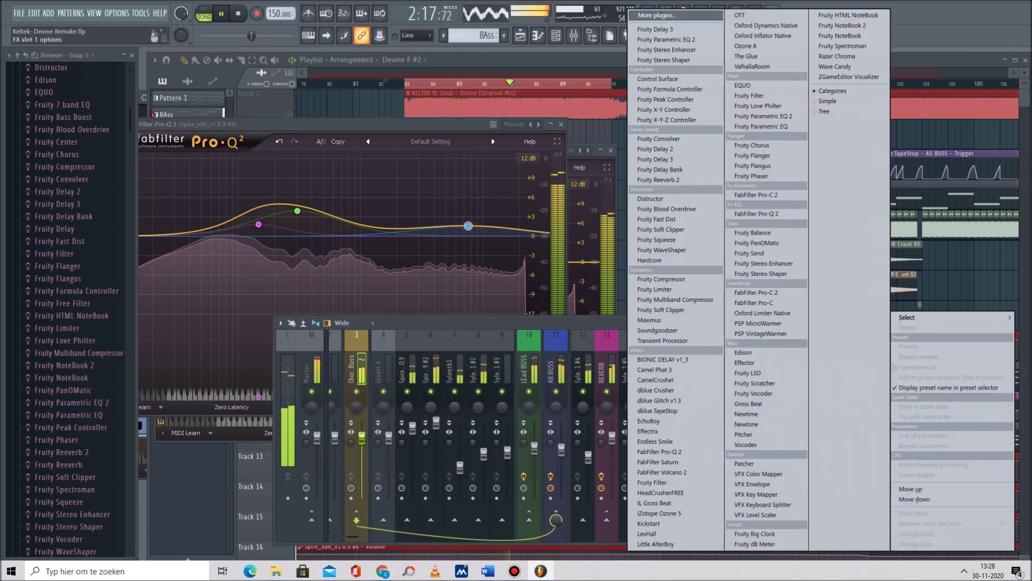
mouse_move(915, 317)
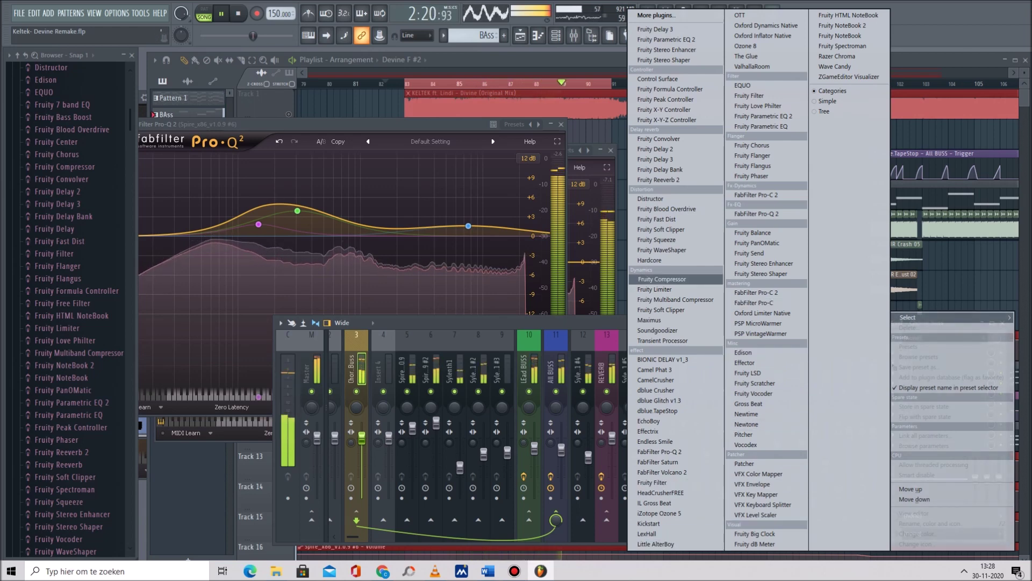
key("Escape")
key("space")
left_click(897, 359)
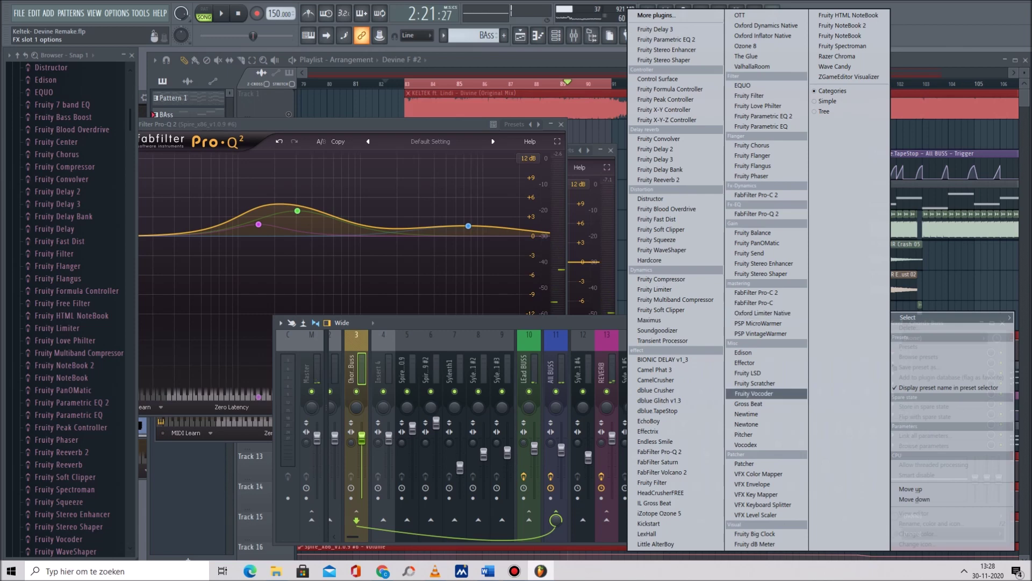
left_click(764, 264)
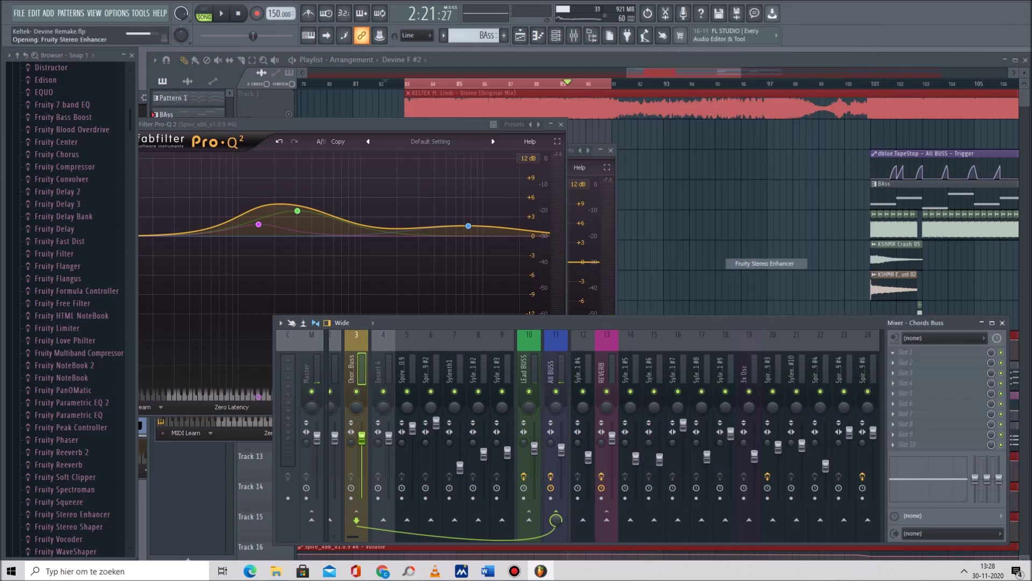
left_click_drag(152, 103, 360, 137)
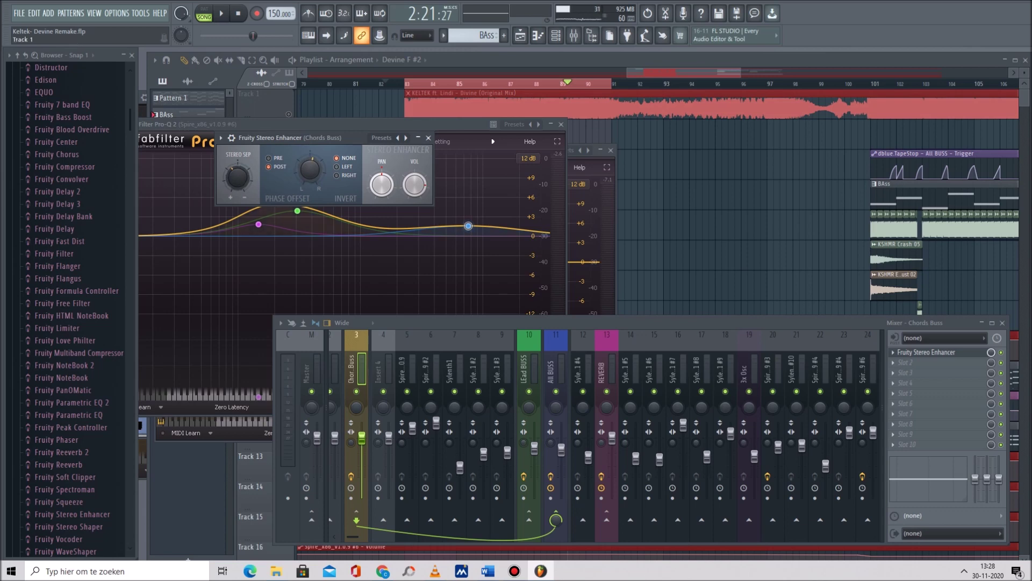
key("space")
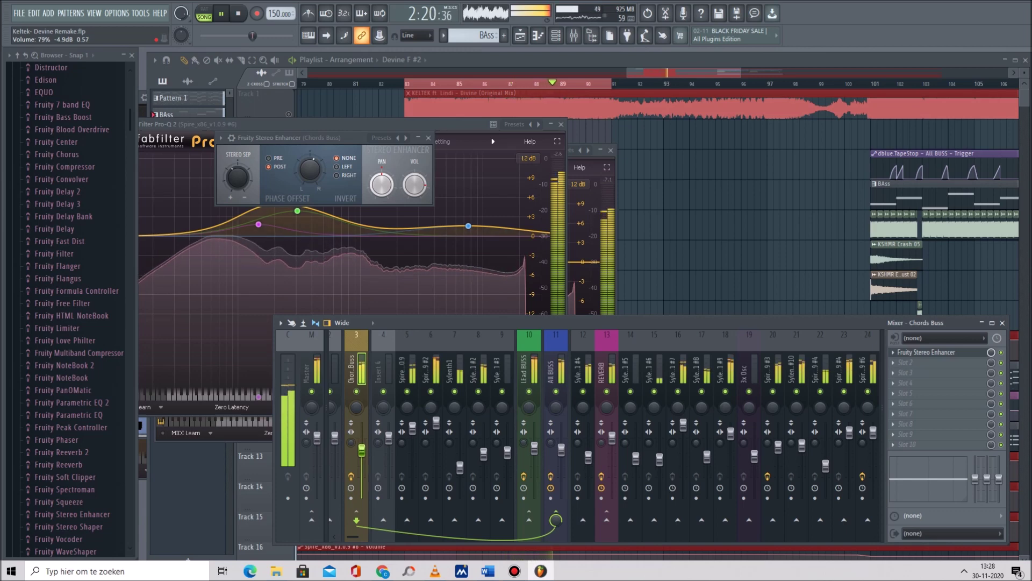
Compare the curves of the two FabFilter Pro-Q 2 equalizers on the All BUSS track, in slots 7 and 6.
left_click(553, 371)
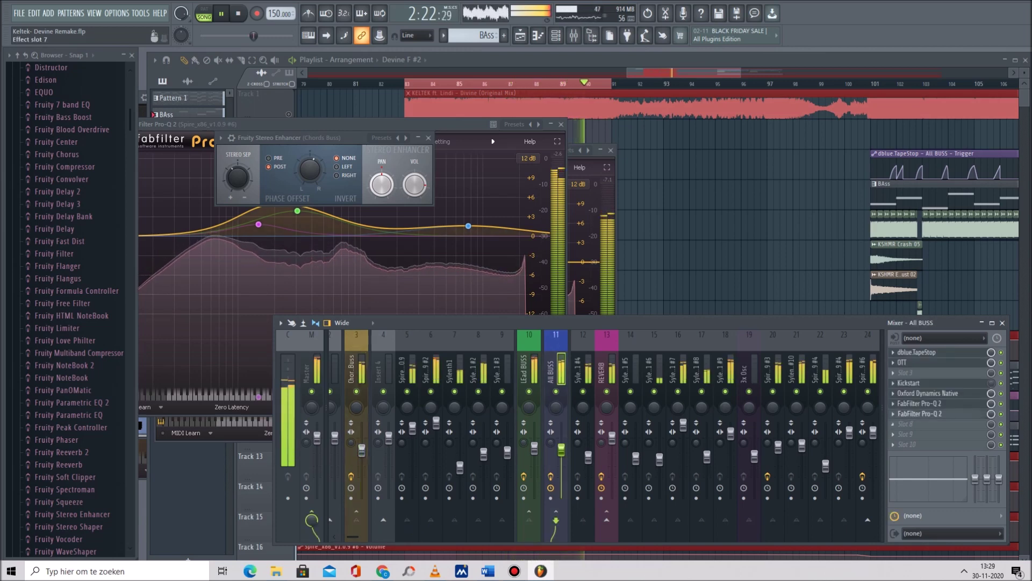
left_click(920, 414)
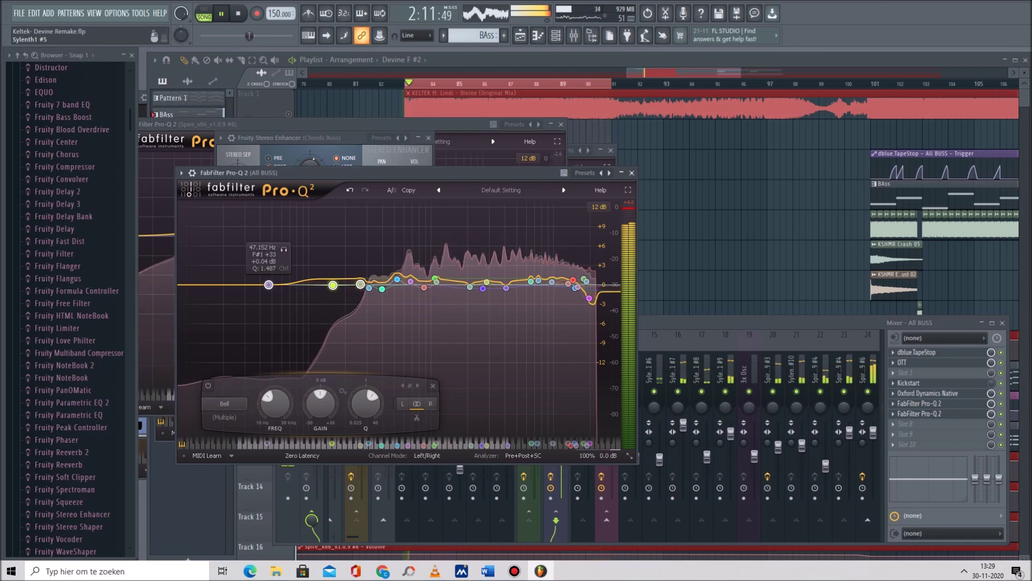
left_click_drag(326, 313, 360, 284)
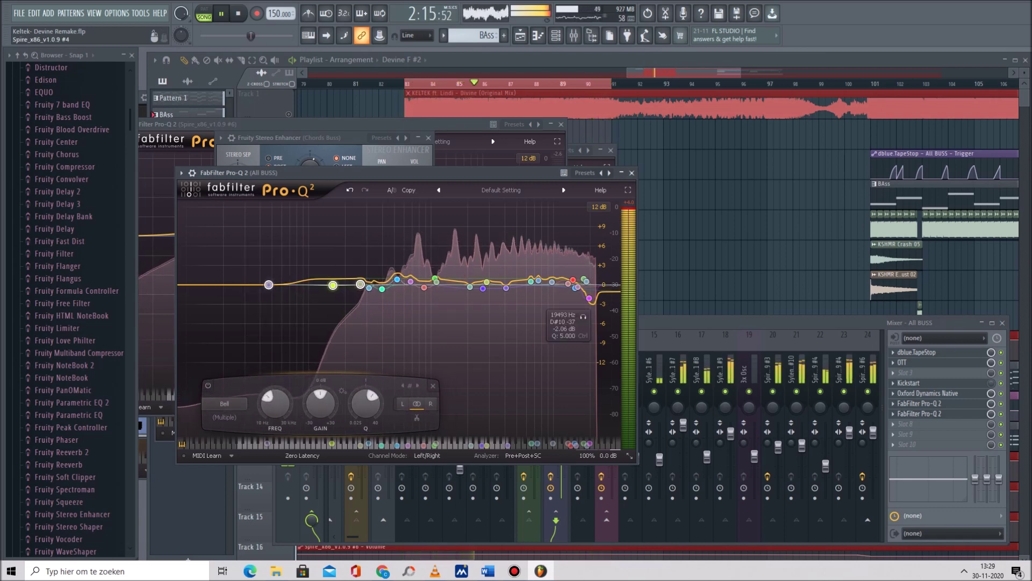
left_click(769, 323)
left_click(920, 403)
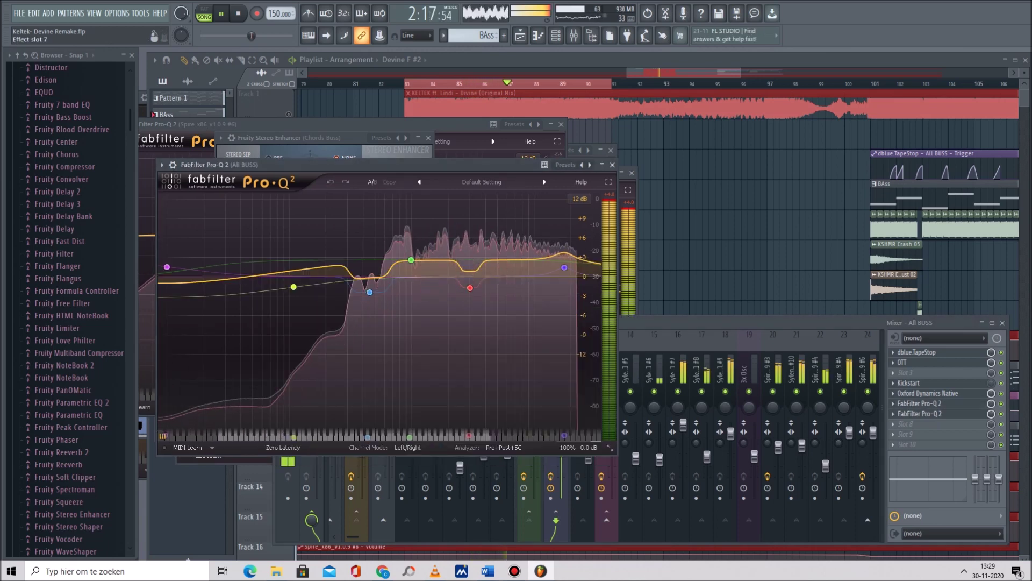
Delete the 158 Hz band and the next higher band from the slot 7 FabFilter Pro-Q 2 on All BUSS.
left_click(920, 414)
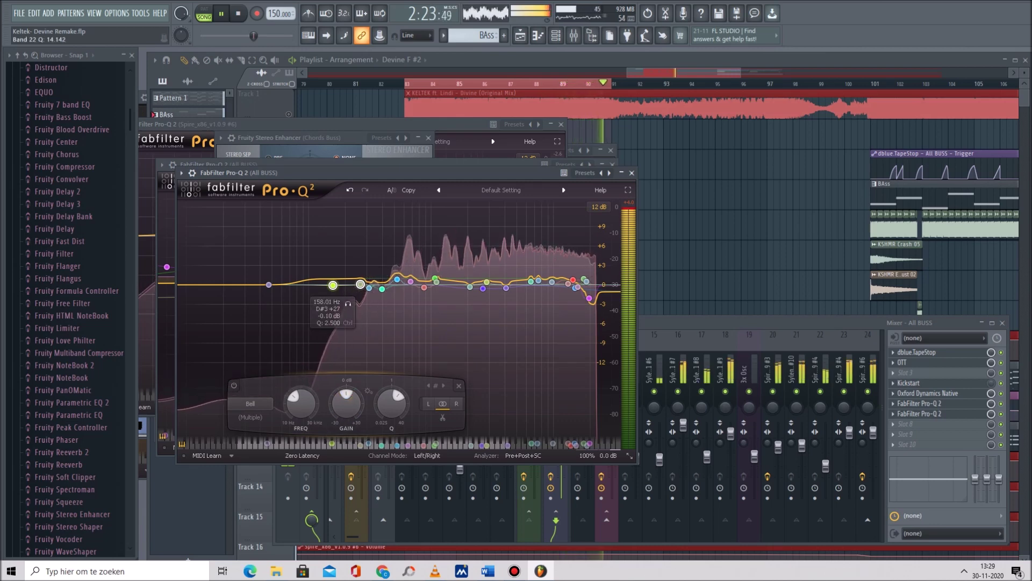
right_click(335, 288)
left_click(371, 360)
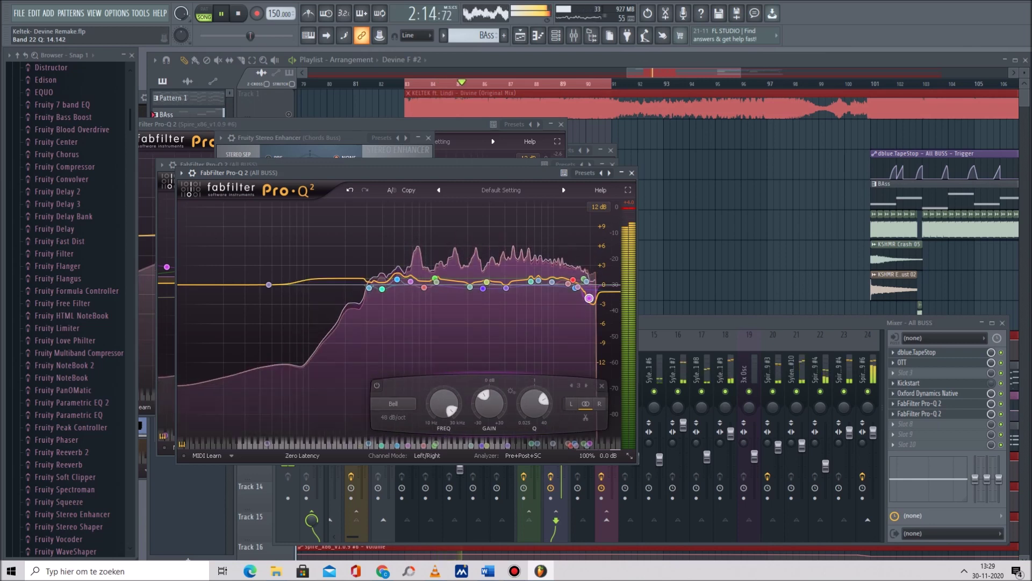
Set the band near 53 Hz to about -0.71 dB with a Q of 33.631 in the slot 7 FabFilter Pro-Q 2 on All BUSS.
scroll(269, 285, "up", 5)
left_click_drag(269, 285, 274, 289)
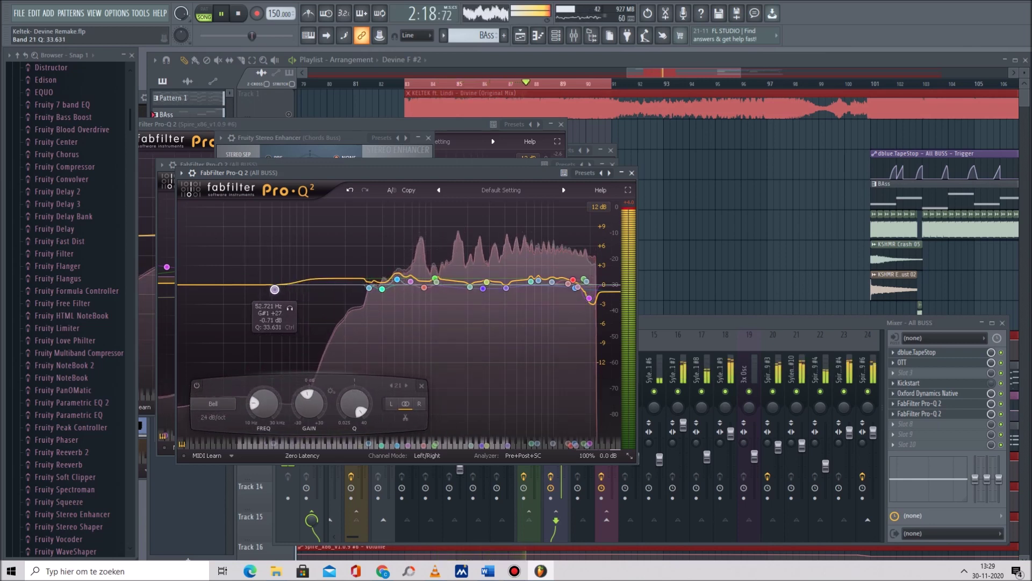
left_click(368, 289)
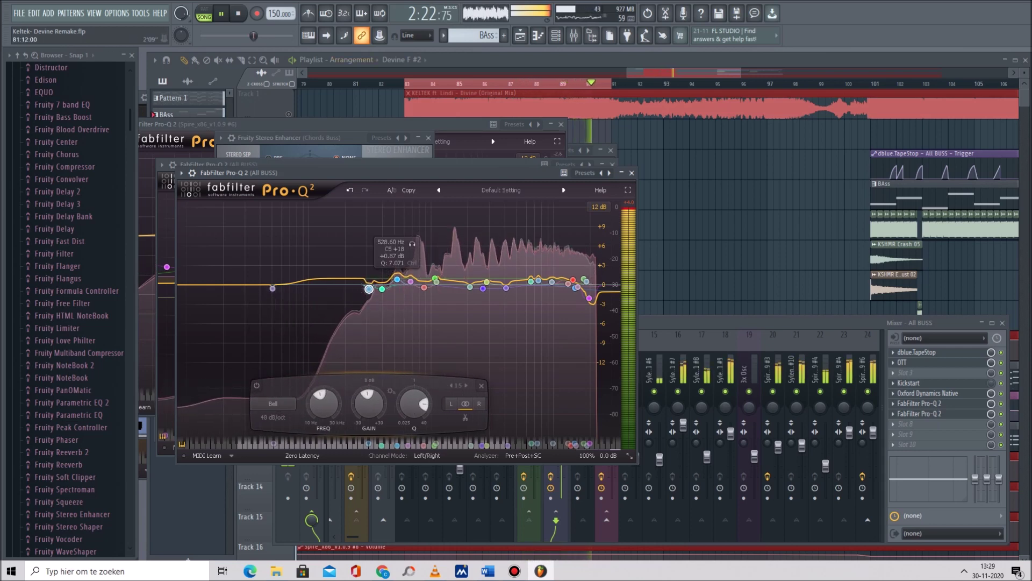
Load FabFilter Pro-Q 2 in slot 4 of mixer track 24 with the Devine Leads preset.
left_click(769, 370)
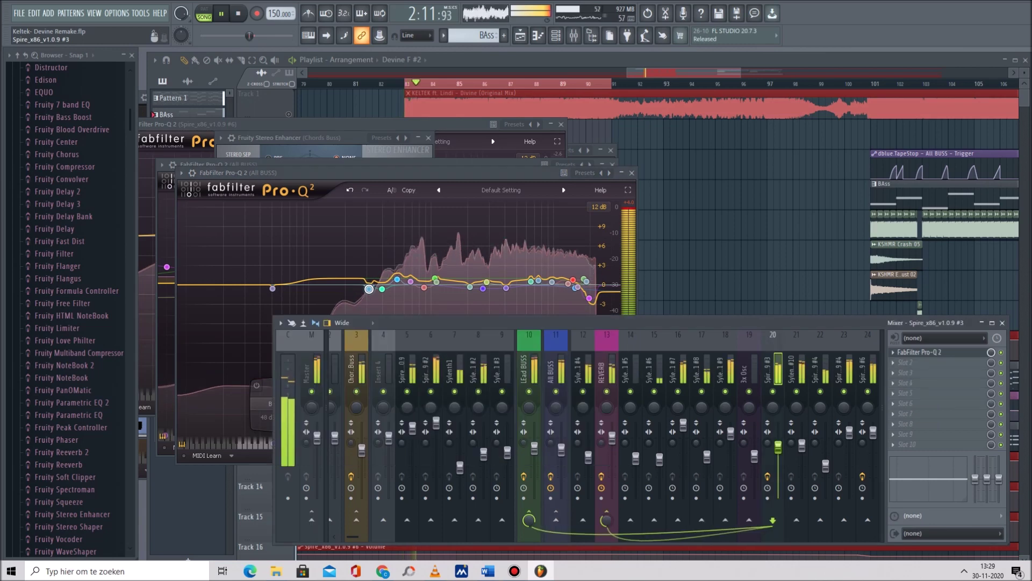
left_click(820, 370)
left_click(844, 370)
left_click(867, 370)
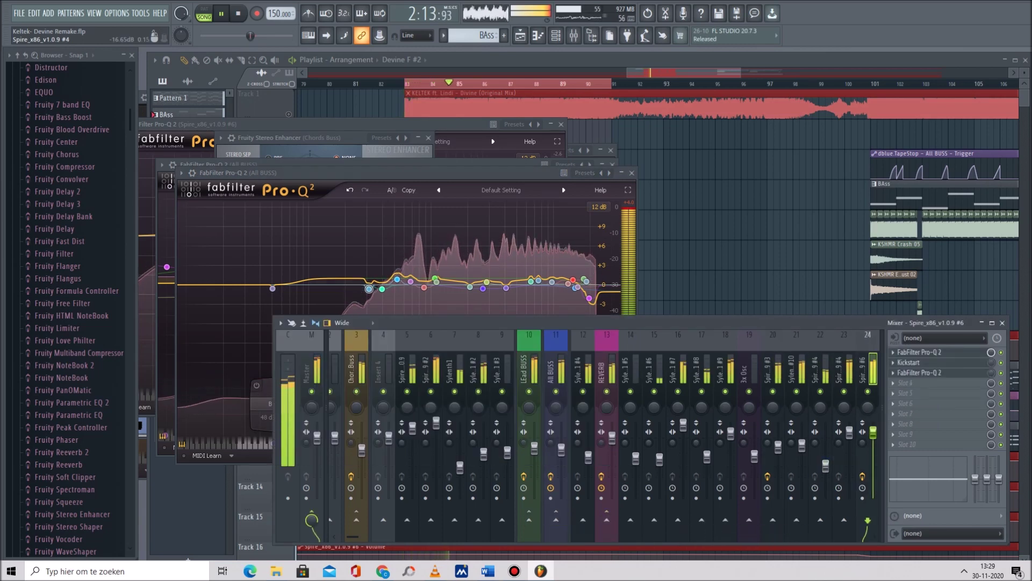
left_click(914, 383)
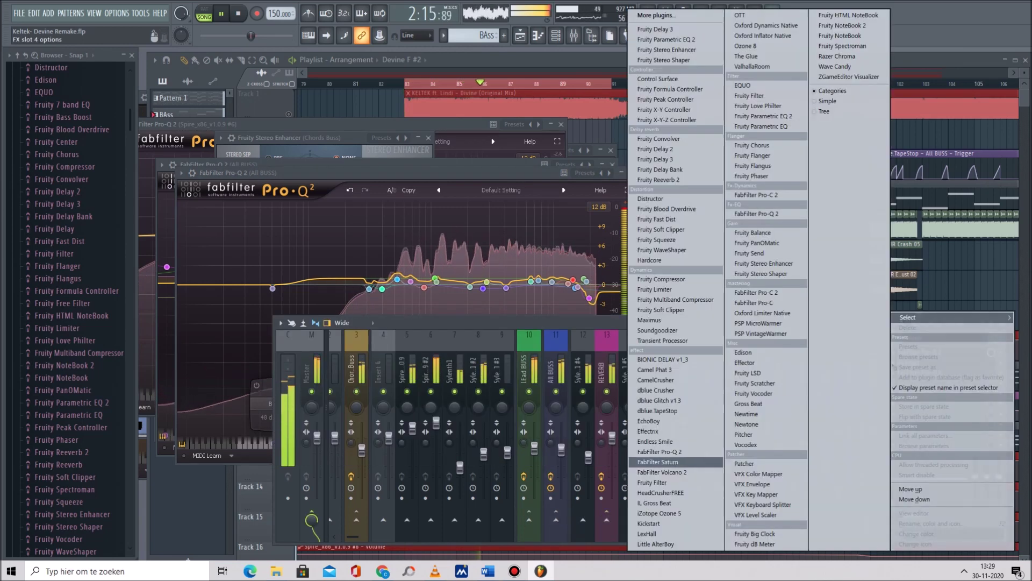
left_click(674, 452)
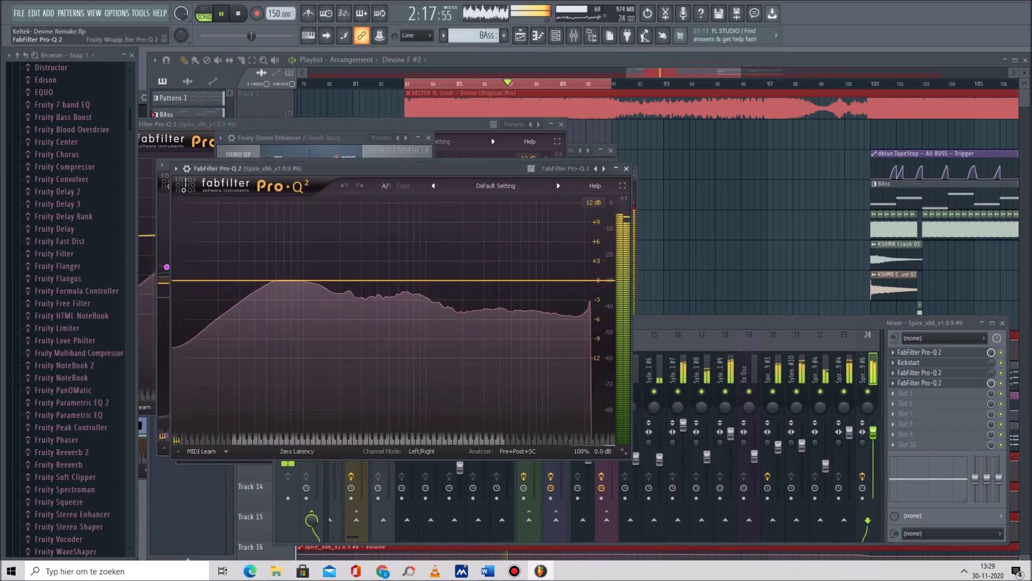
left_click(176, 168)
mouse_move(216, 210)
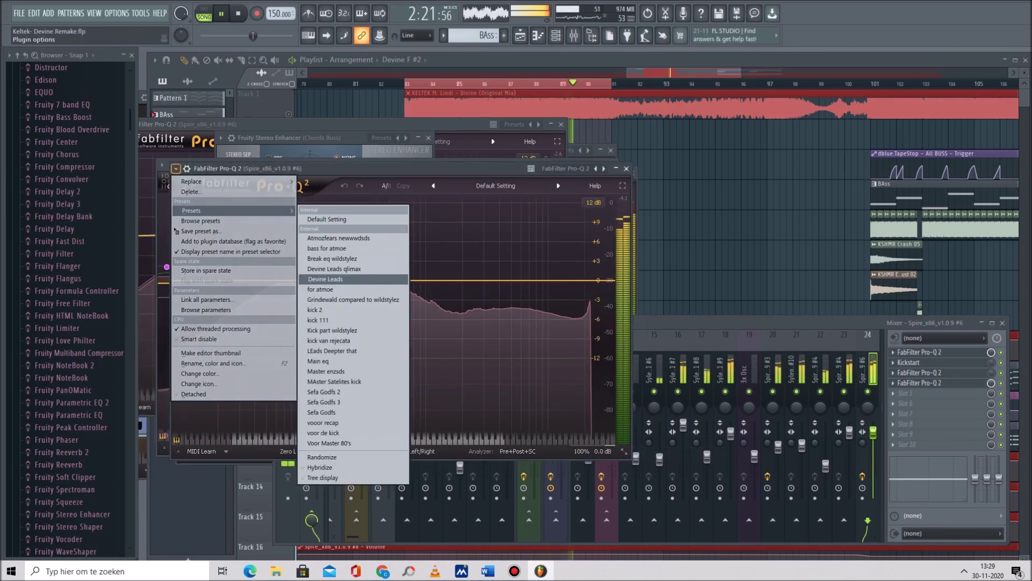
left_click(325, 279)
Delete all bands above about 530 Hz from the slot 4 FabFilter Pro-Q 2 on mixer track 24.
left_click_drag(359, 225, 587, 301)
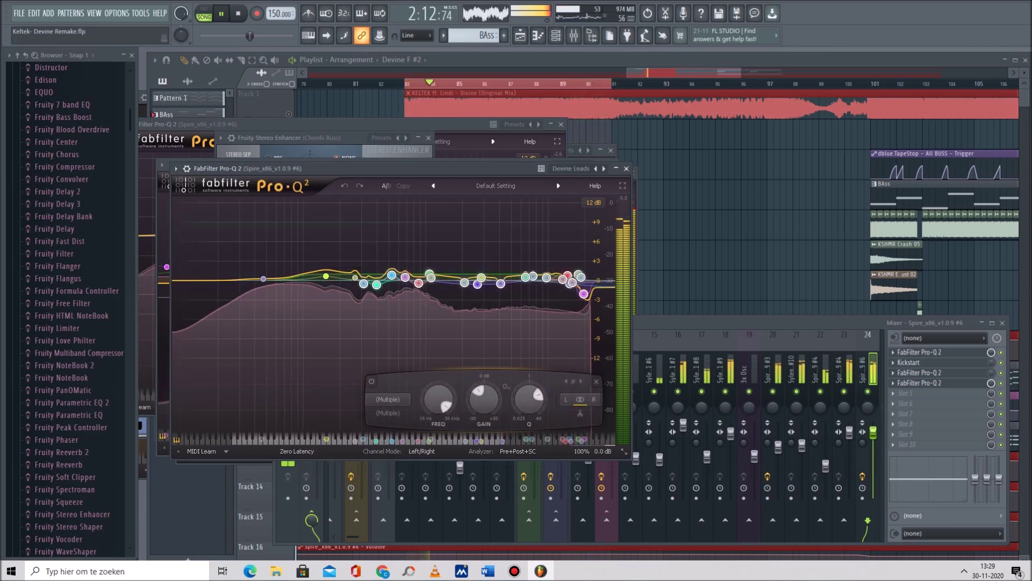
left_click_drag(397, 233, 604, 363)
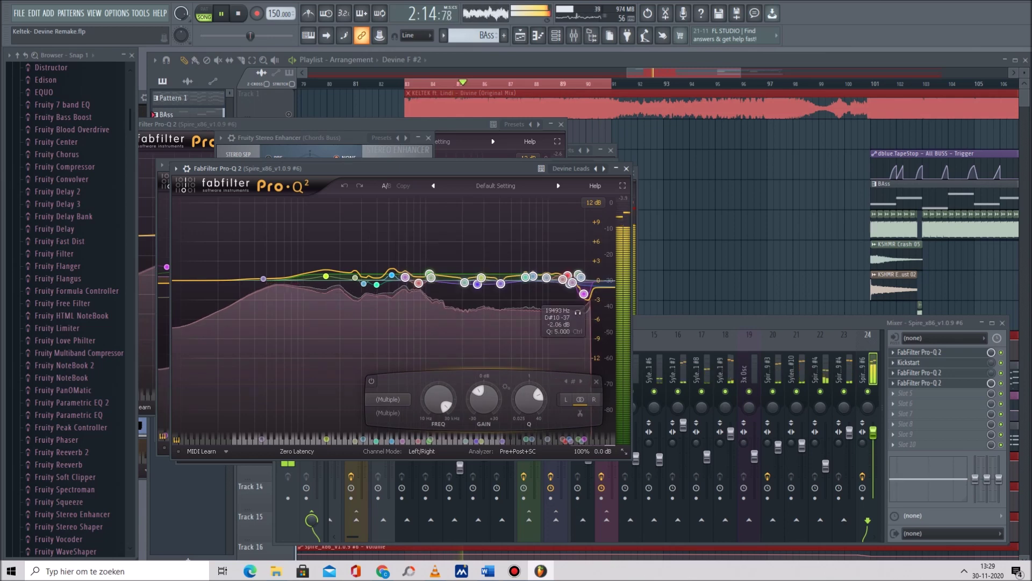
right_click(526, 277)
left_click(556, 348)
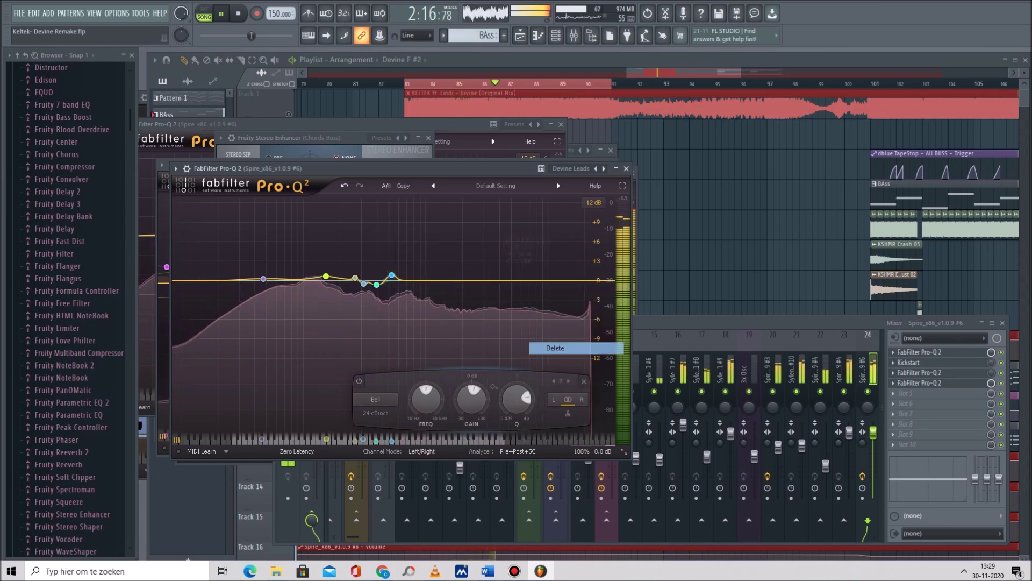
left_click(392, 275)
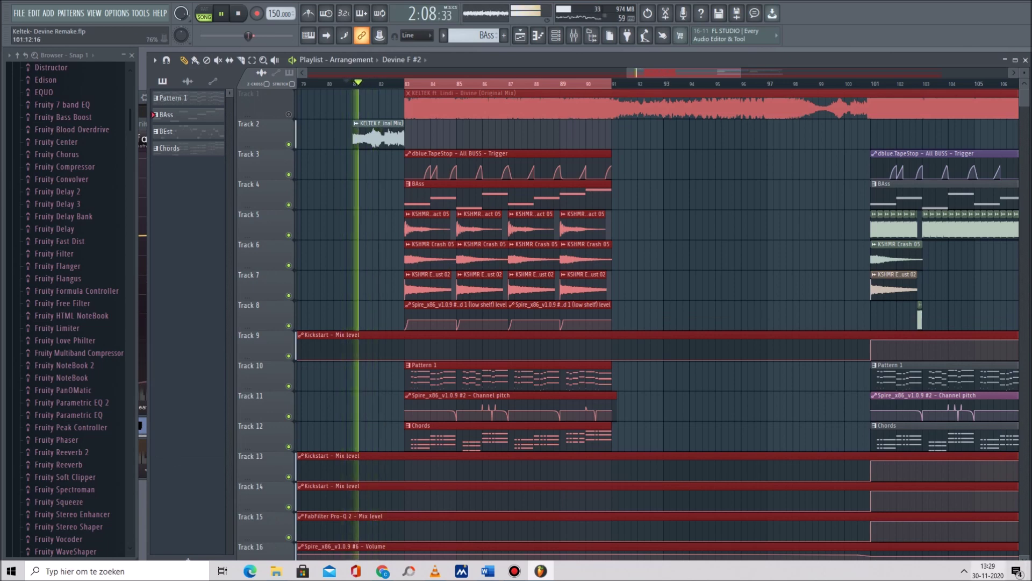
Raise the system speaker volume to 41 and lower it to 33 while playing the original intro clip into the remake.
left_click(996, 528)
scroll(997, 528, "up", 10)
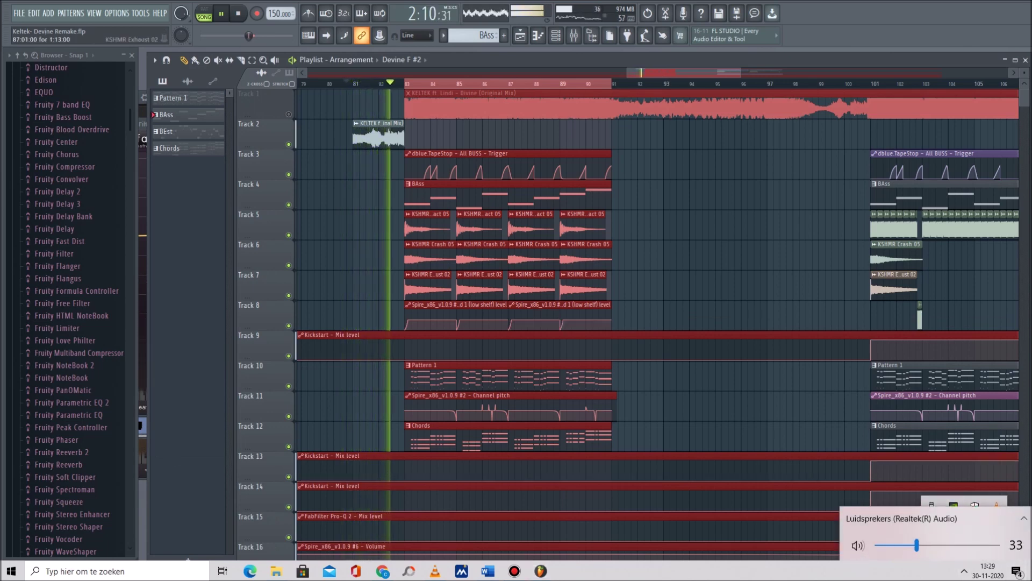
scroll(924, 545, "up", 1)
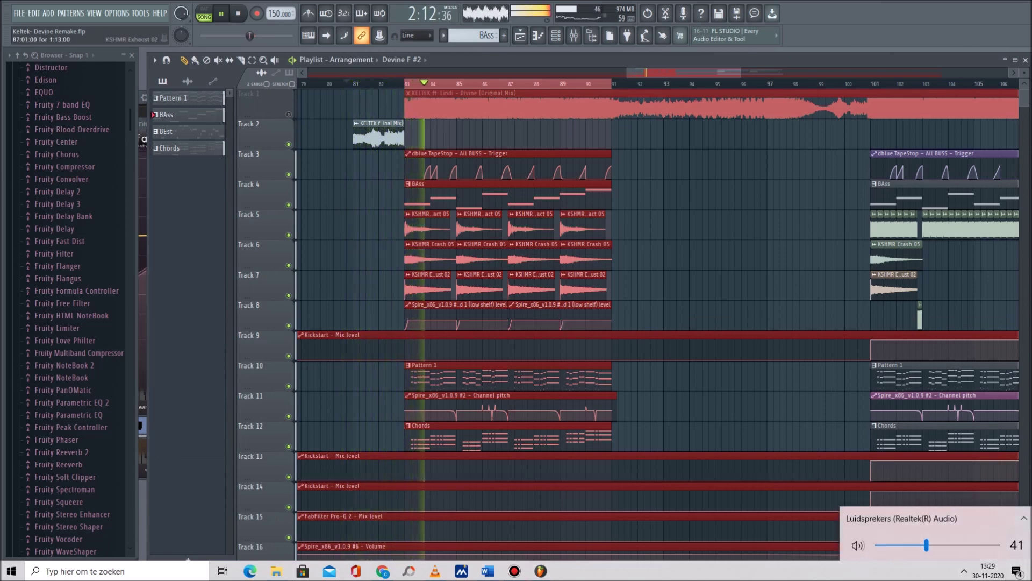
left_click_drag(927, 545, 917, 545)
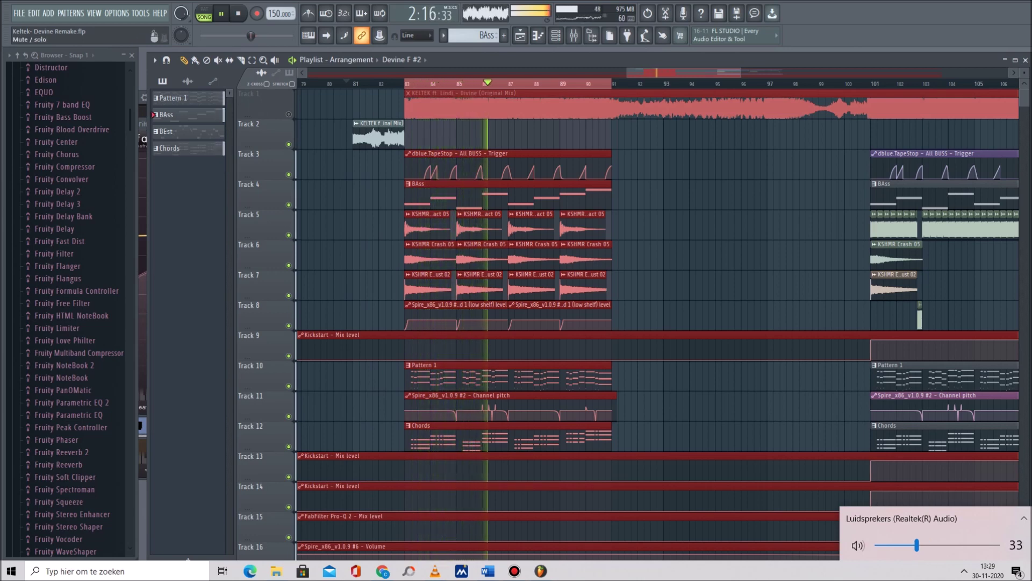
Load another FabFilter Pro-Q 2 in slot 8 of the All BUSS mixer track.
left_click(556, 36)
left_click(574, 36)
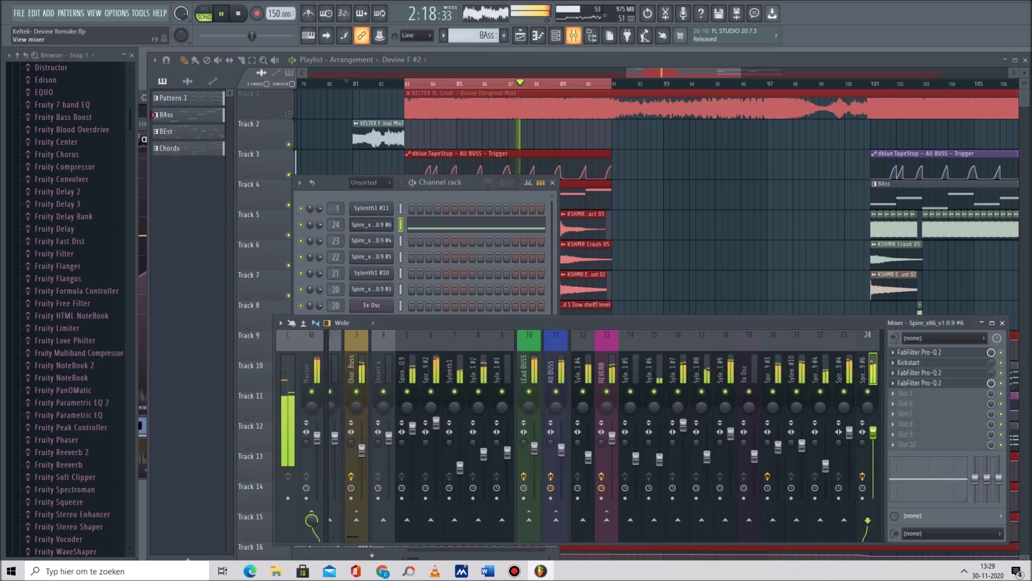
left_click(553, 371)
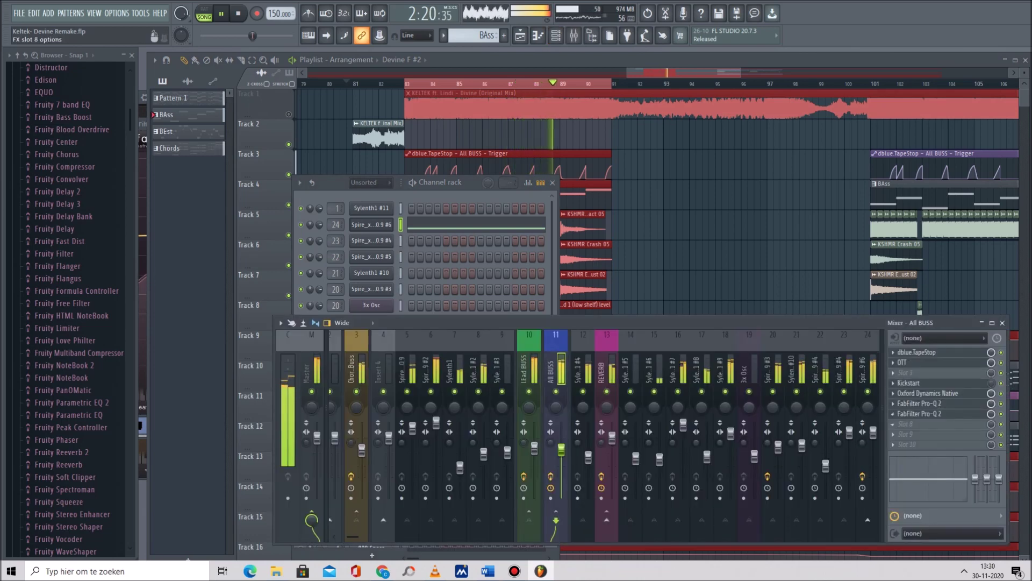
left_click(529, 371)
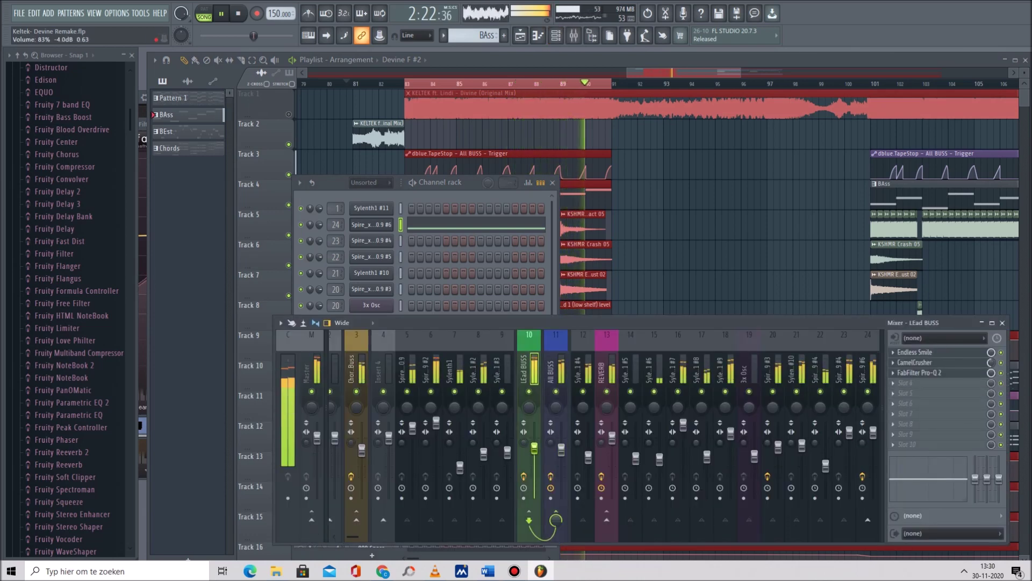
left_click(554, 371)
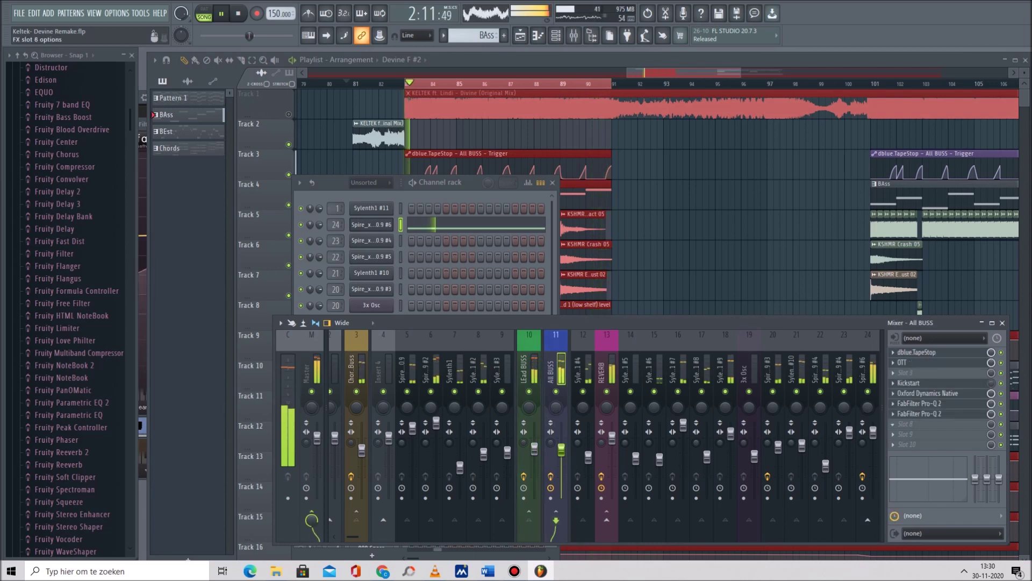
left_click(893, 424)
left_click(663, 451)
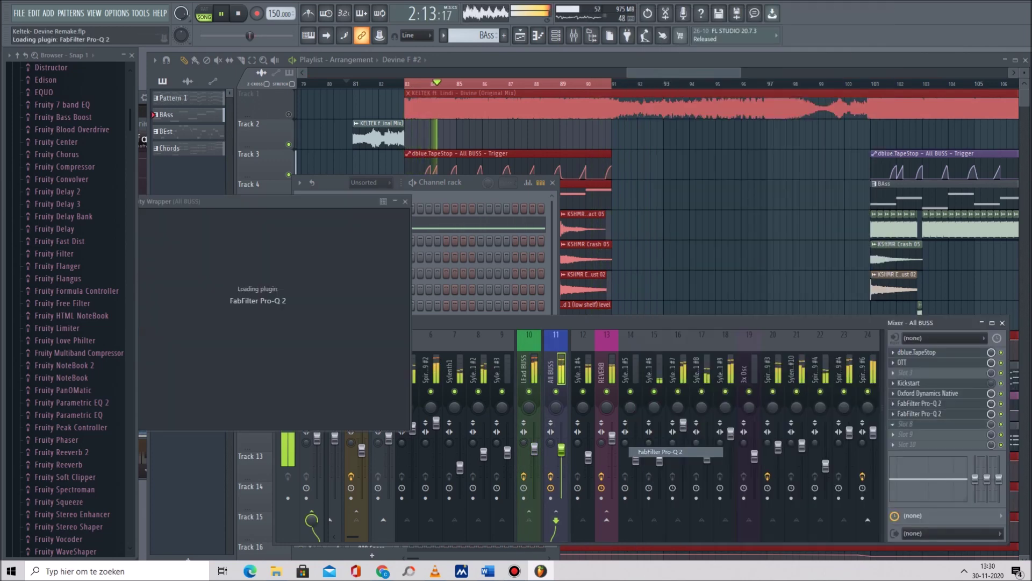
Pause playback and apply the Devine Leads qlimax preset to the slot 8 FabFilter Pro-Q 2 on All BUSS.
left_click_drag(344, 201, 351, 194)
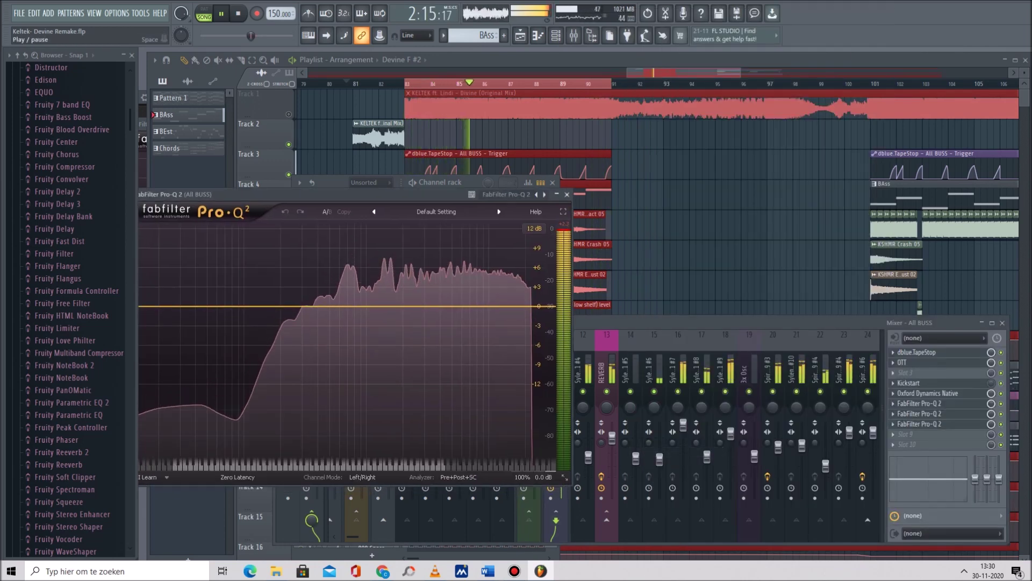
left_click(222, 14)
left_click(557, 194)
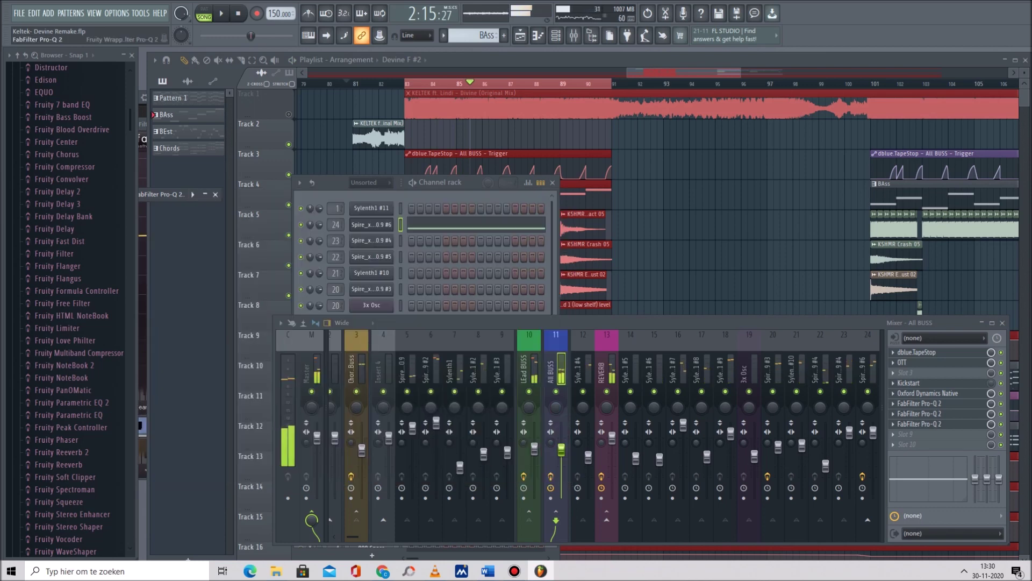
left_click(204, 194)
left_click_drag(205, 194, 317, 174)
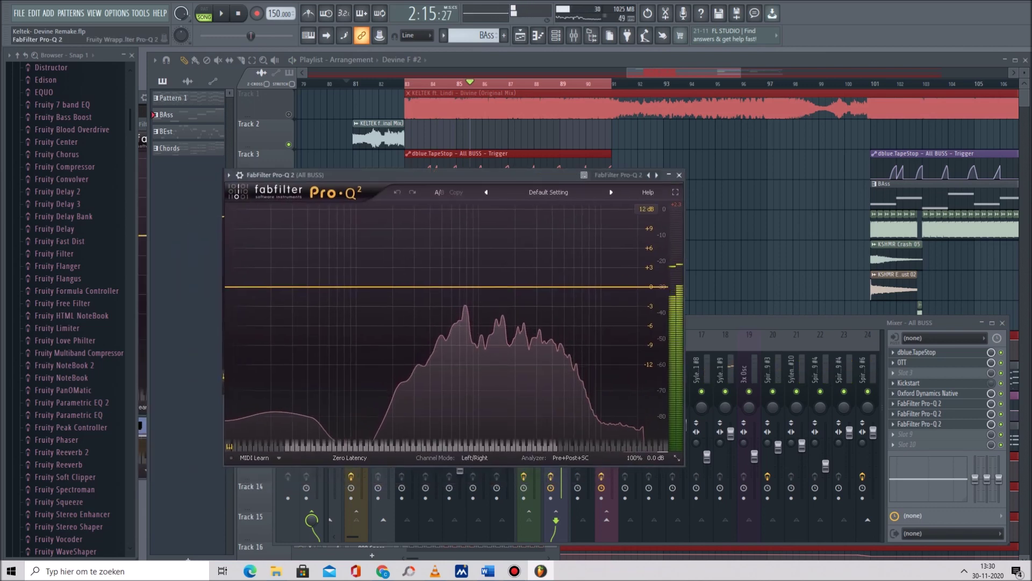
left_click(229, 176)
mouse_move(247, 217)
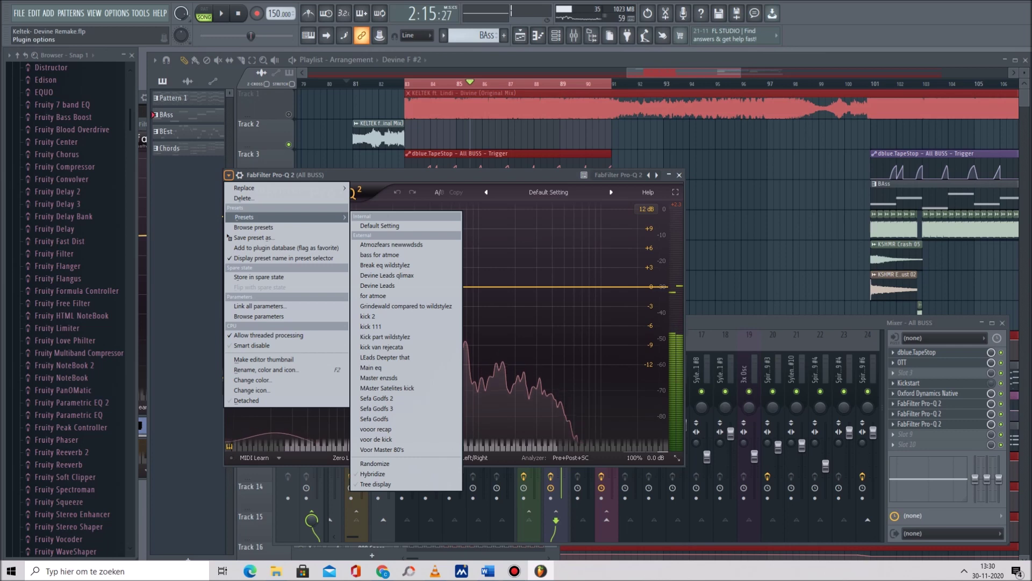
left_click(387, 275)
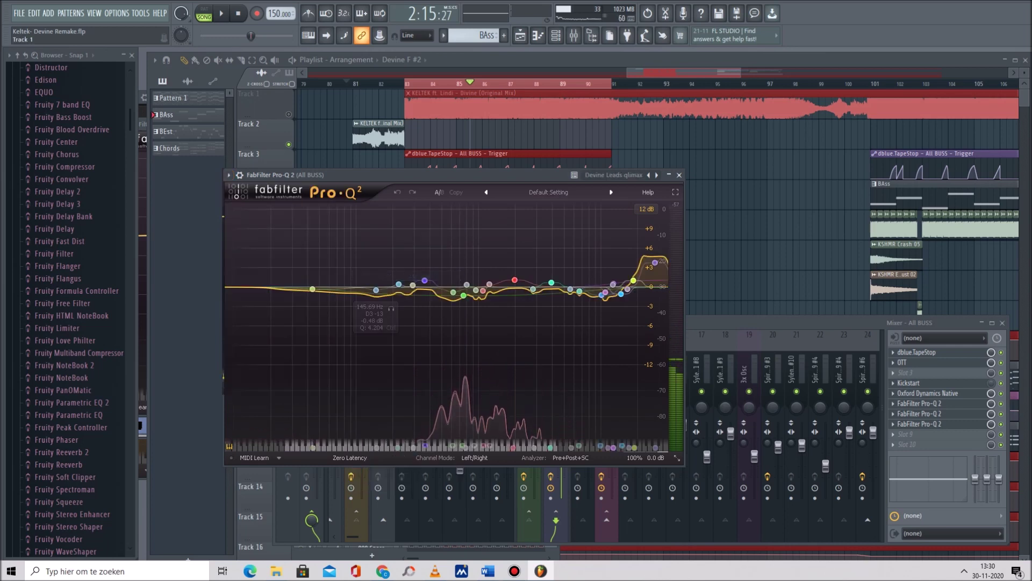
Compare the slot 8 equalizer on All BUSS bypassed and enabled during playback, and scale down the gain of all its bands except the lowest.
key("space")
left_click_drag(353, 220, 660, 354)
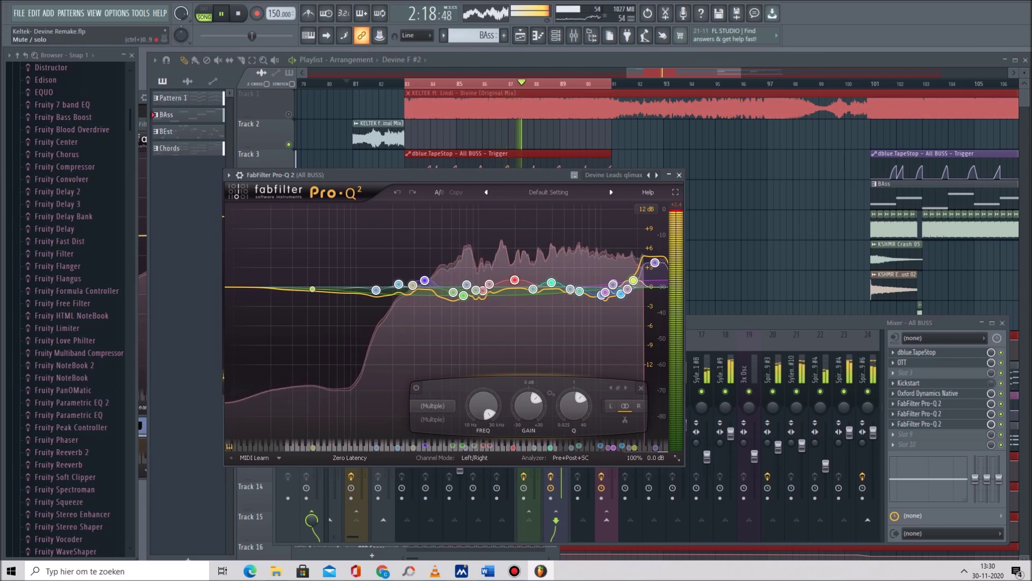
left_click(1002, 424)
left_click(1001, 425)
left_click(921, 424)
left_click(920, 425)
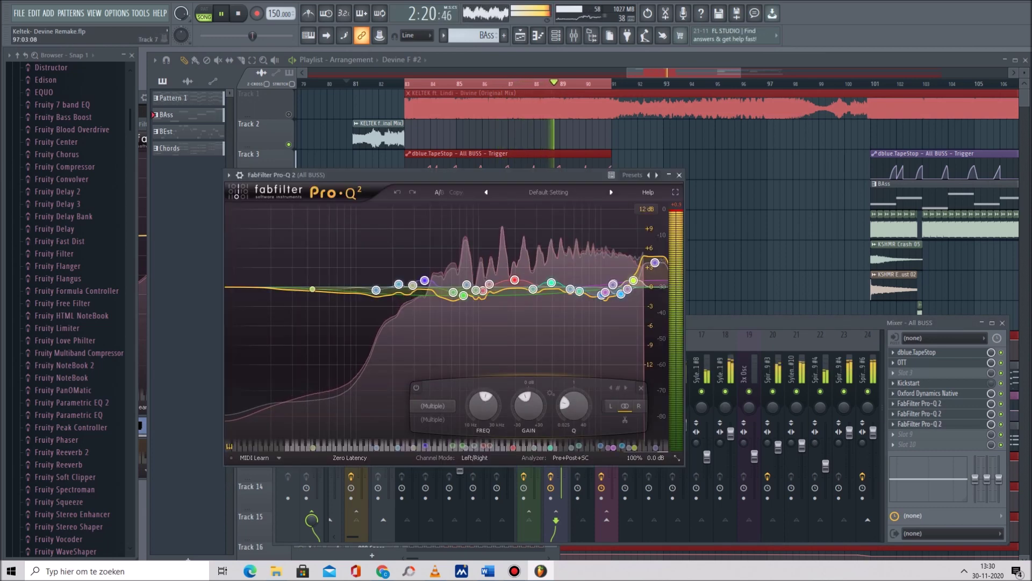
left_click_drag(350, 222, 664, 372)
left_click_drag(529, 405, 529, 417)
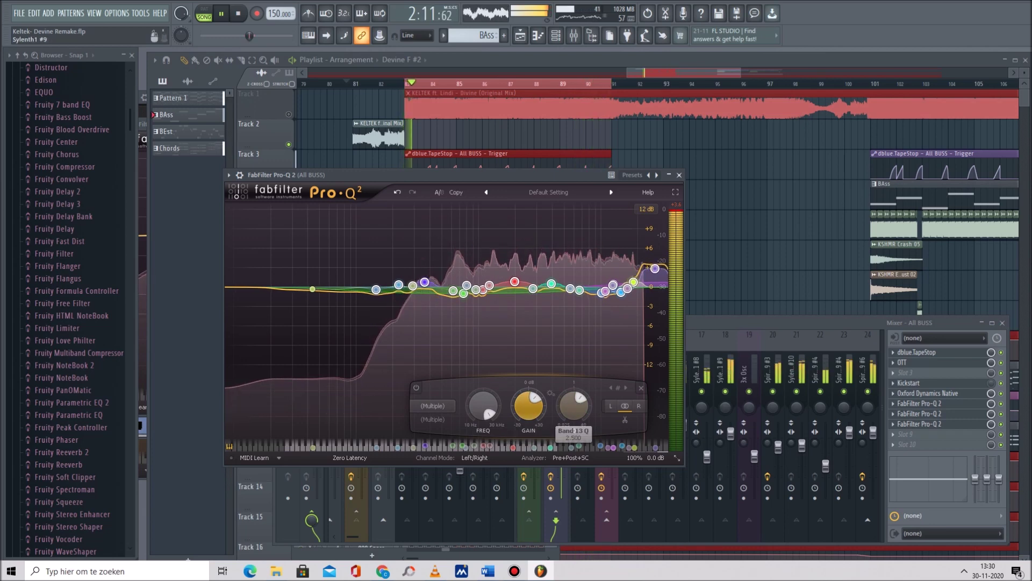
Check the settings of The Glue compressor in slot 10 of the REVERB mixer track.
left_click(806, 323)
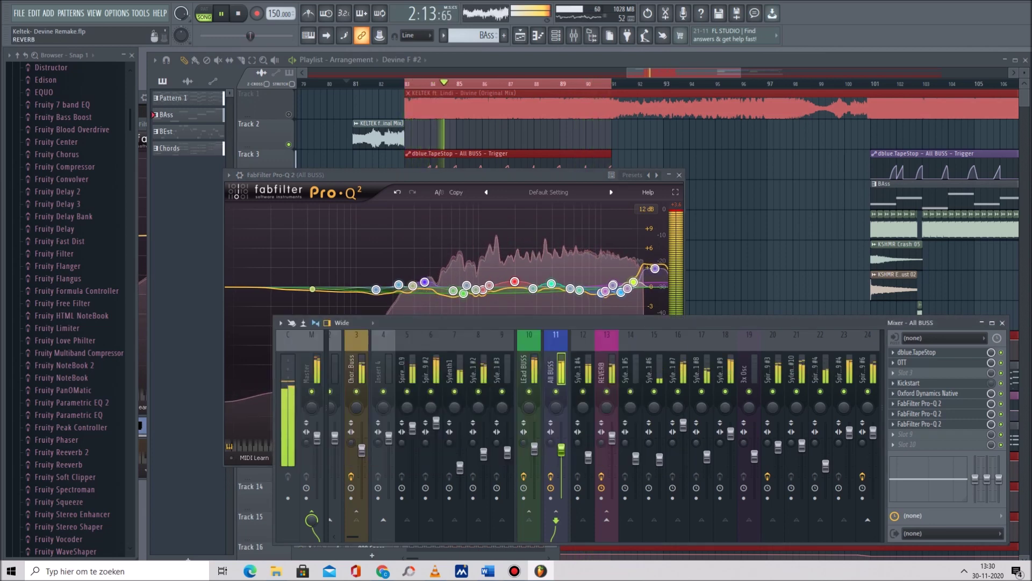
left_click(602, 372)
left_click(910, 445)
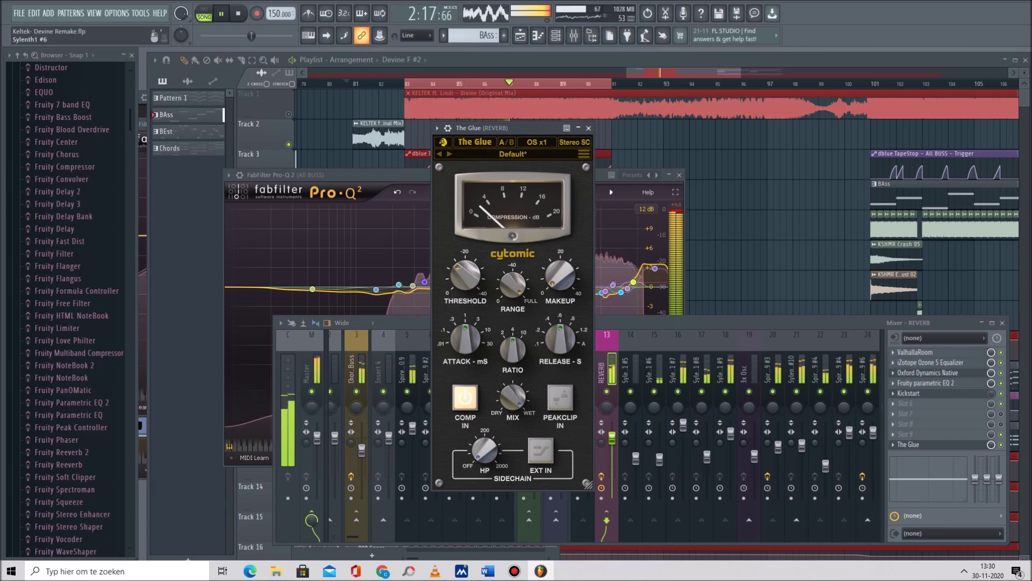
left_click(655, 323)
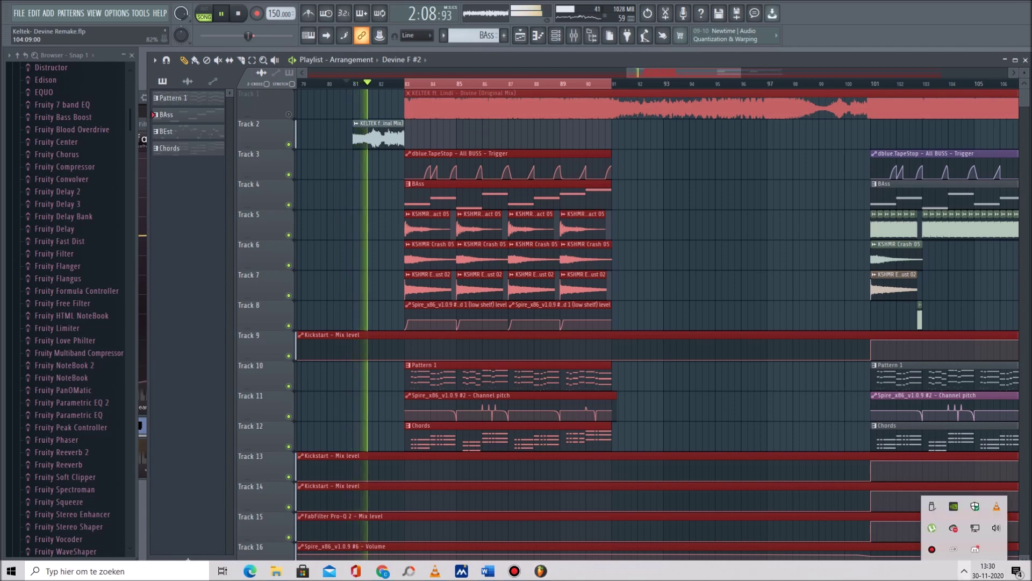
Lower the system speaker volume to 31 while the remake section plays.
left_click(965, 571)
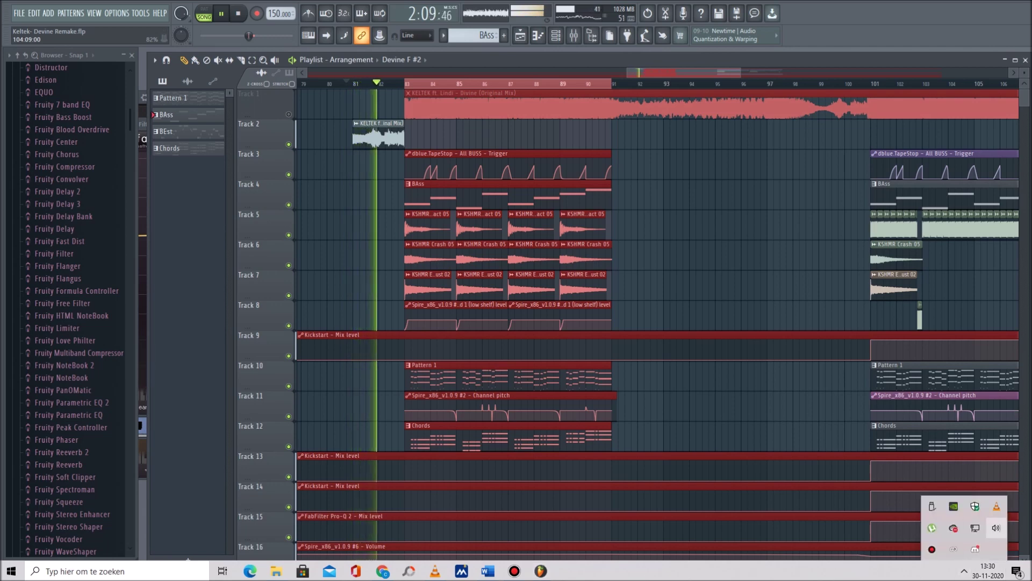
left_click(996, 527)
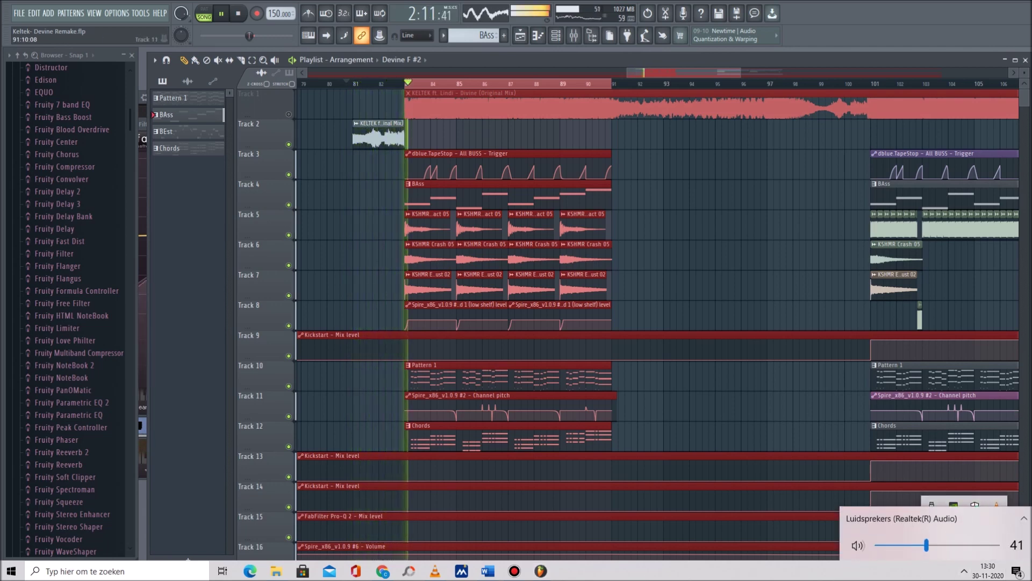
left_click_drag(927, 545, 914, 546)
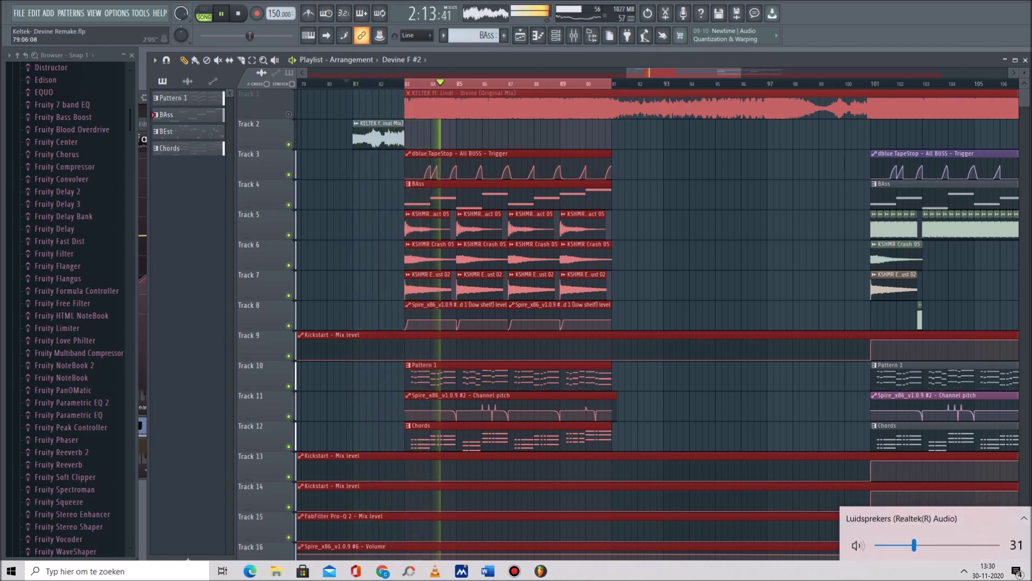
scroll(936, 544, "up", 2)
Switch the original song on playlist Track 1 to solo and back to compare it with the remake.
right_click(288, 115)
right_click(288, 114)
left_click(289, 115)
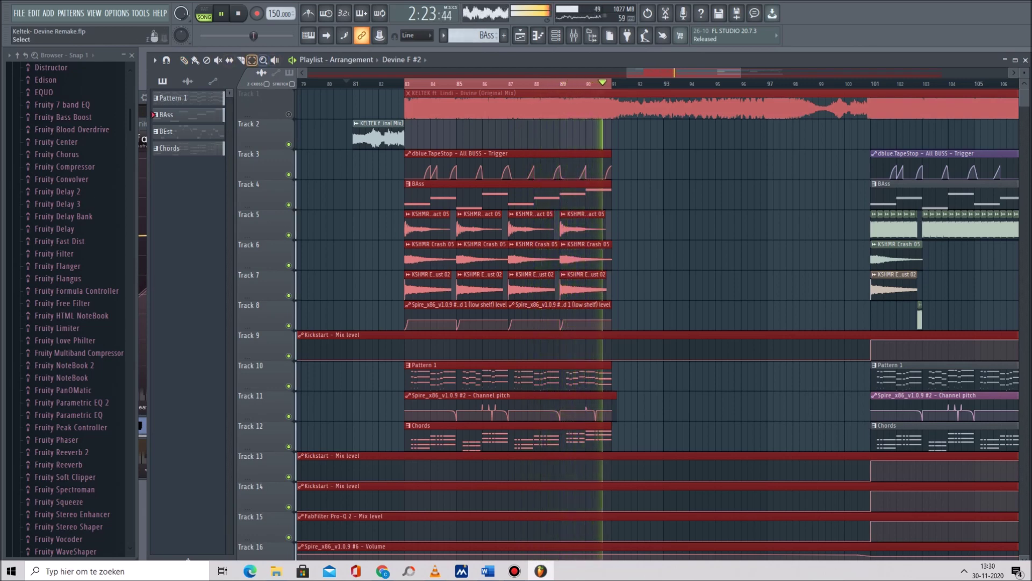
Deselect all playlist clips and play the arrangement from bar 101.
key("ctrl+d")
mouse_move(684, 73)
left_mouse_down()
mouse_move(730, 73)
mouse_move(680, 73)
left_mouse_up()
left_click(620, 83)
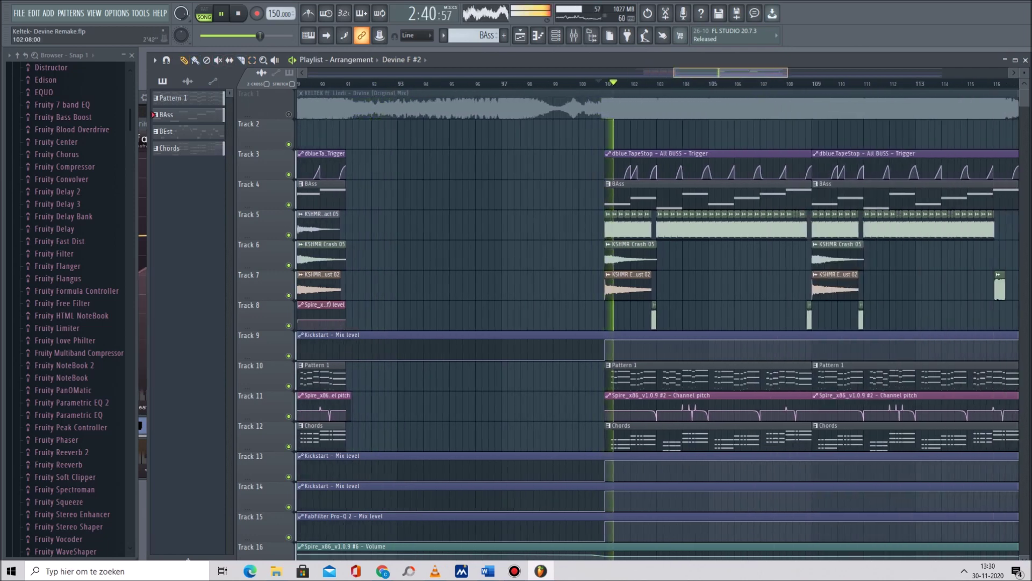
Replay the arrangement from just before bar 101 and bring up the system volume control.
scroll(656, 322, "right", 6)
left_click(964, 571)
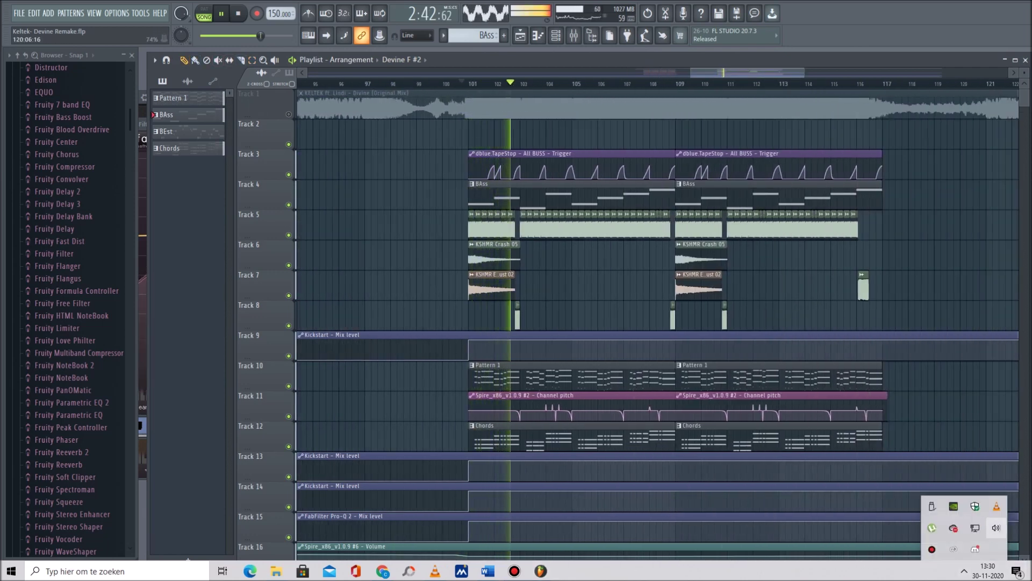
left_click(997, 527)
left_click(432, 83)
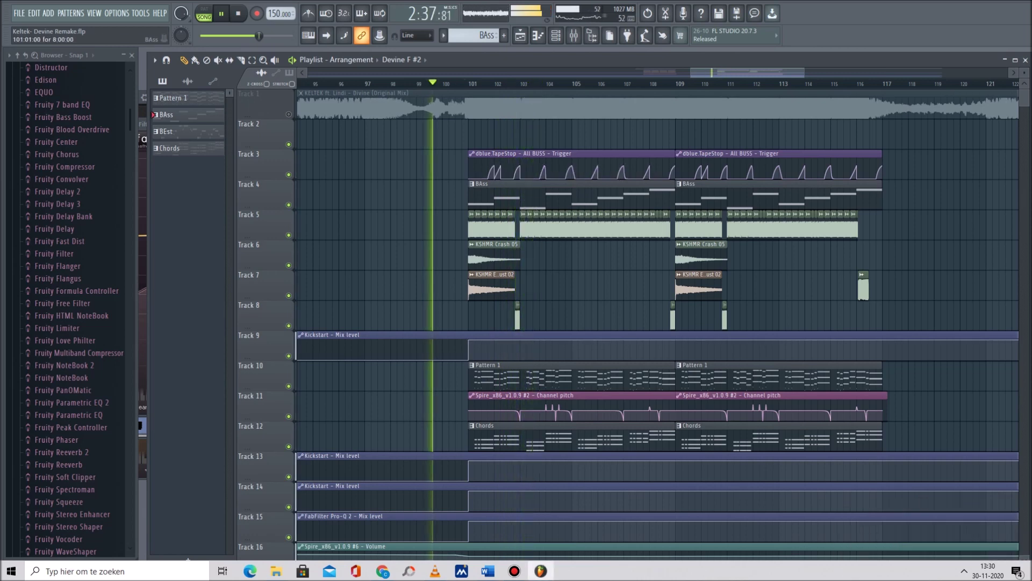
Stop playback and add FabFilter Pro-Q 2 to slot 1 of the KICK mixer track.
double_click(491, 228)
left_click(238, 14)
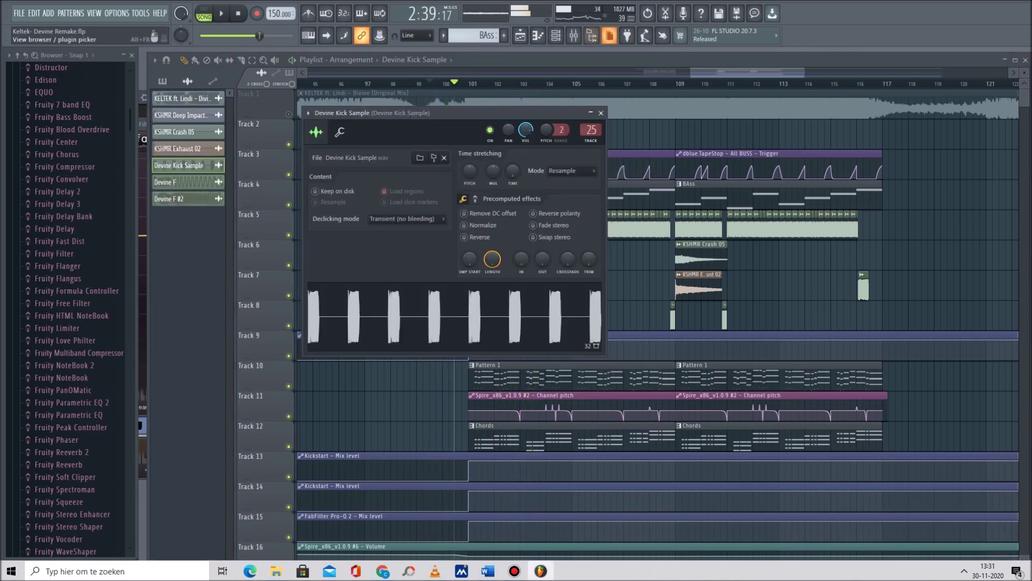
left_click(573, 36)
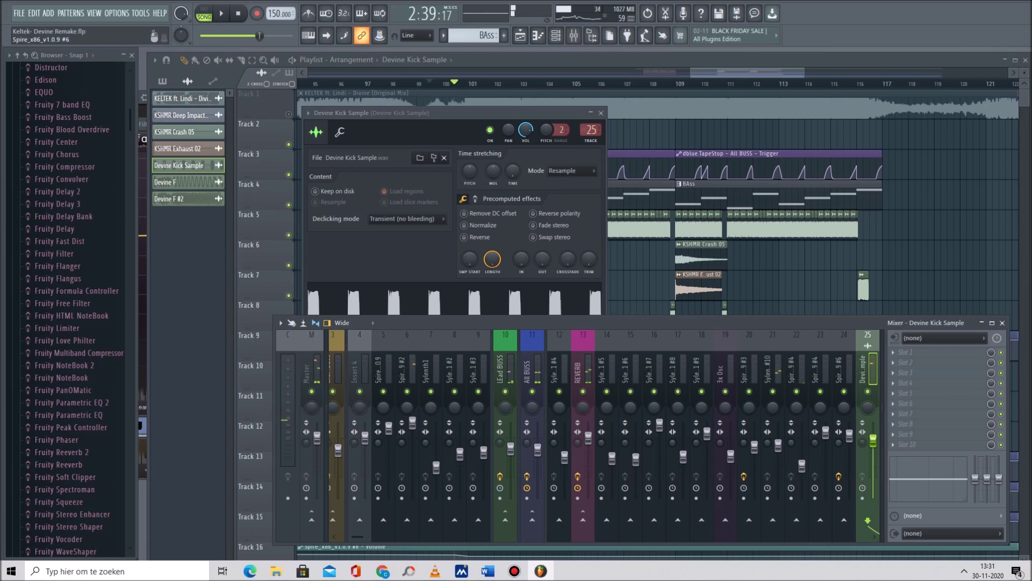
scroll(602, 436, "down", 2)
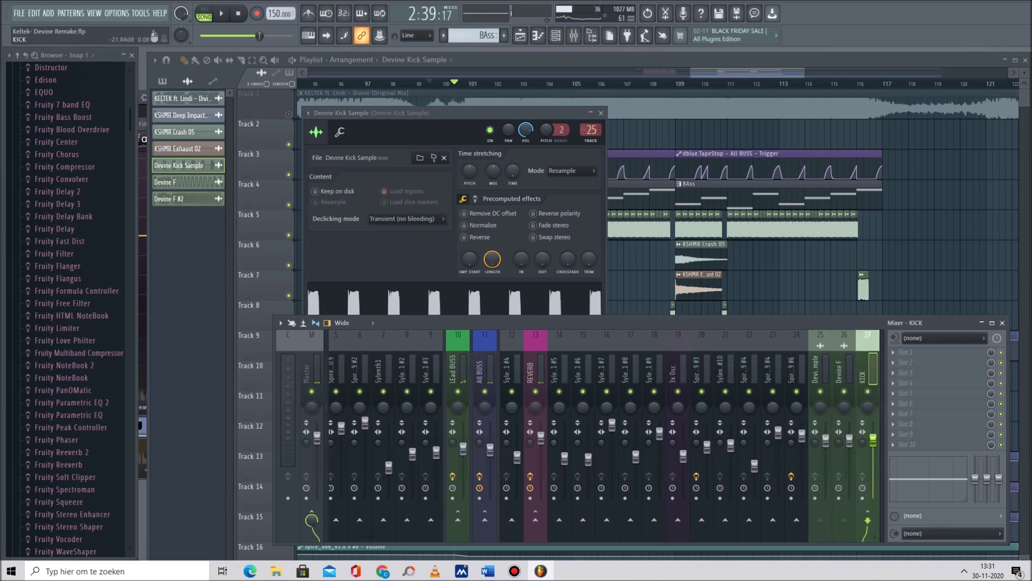
left_click(908, 352)
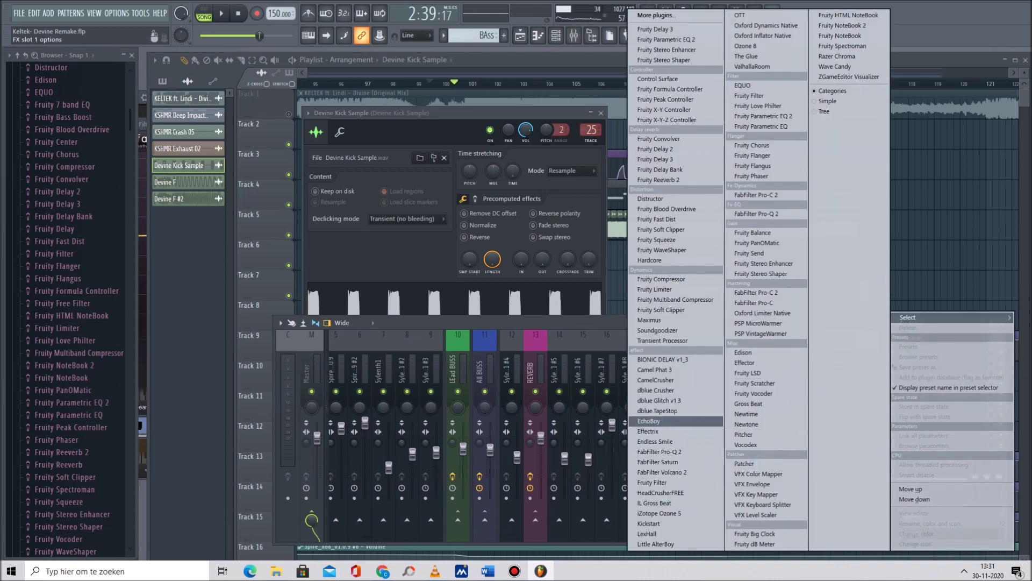
left_click(664, 452)
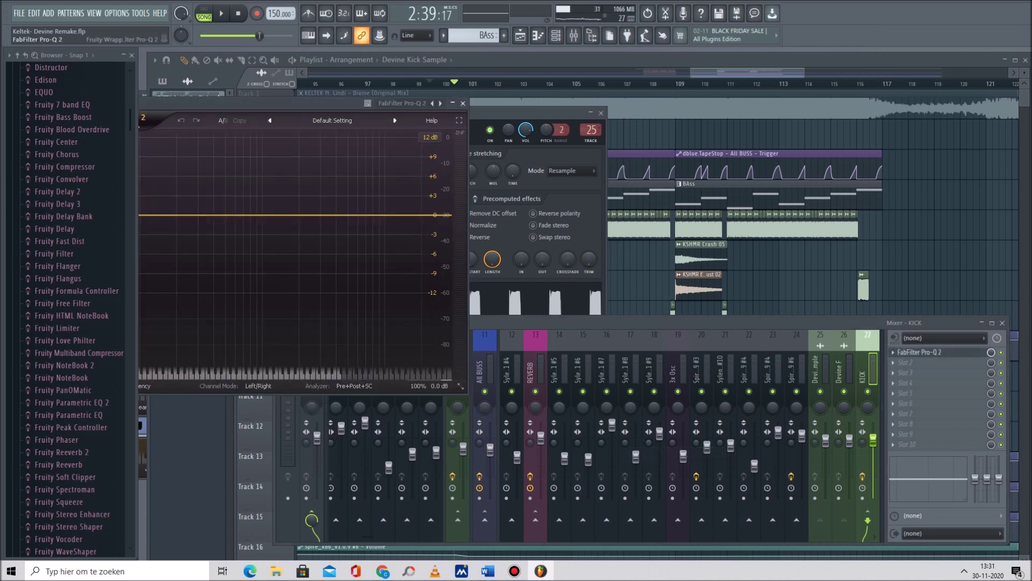
Load the saved preset Devine Leads qlimax into the KICK track's Pro-Q 2.
left_click(157, 107)
mouse_move(215, 148)
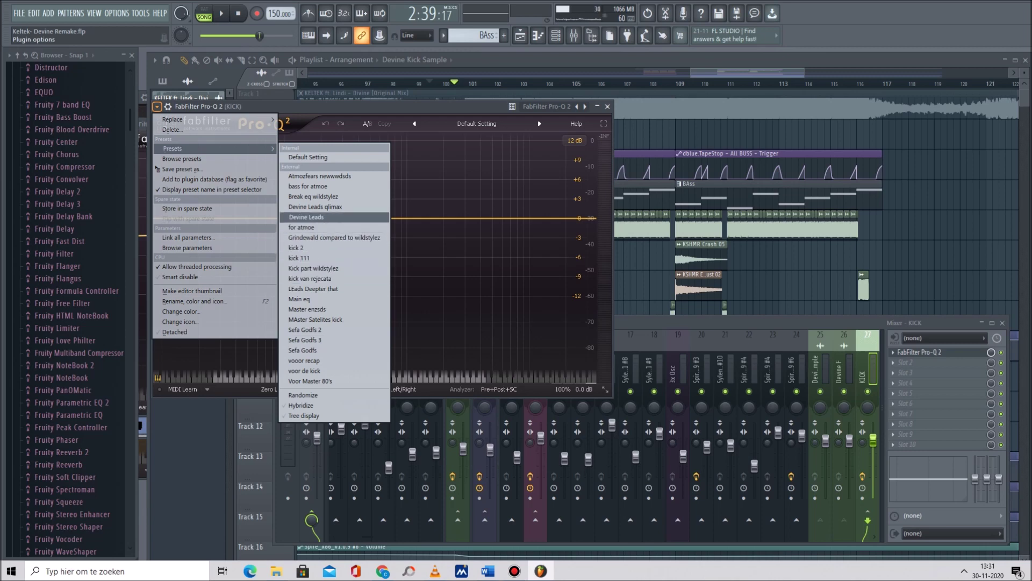
left_click(316, 207)
Delete the mid and high bands of the KICK track's EQ curve and select the remaining low bands.
left_click_drag(351, 137, 544, 308)
left_click_drag(399, 162, 461, 209)
left_click_drag(424, 171, 592, 297)
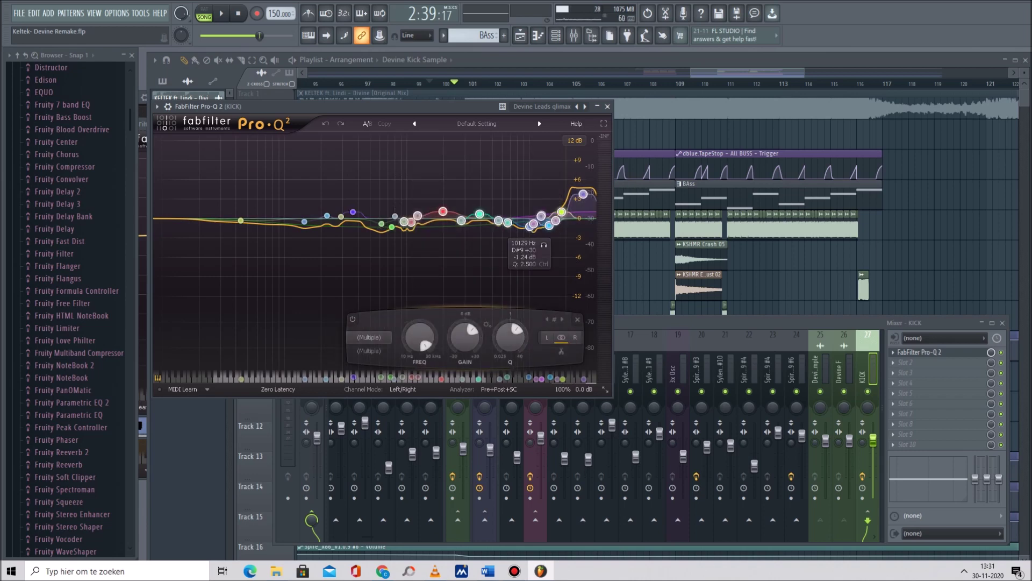
right_click(531, 227)
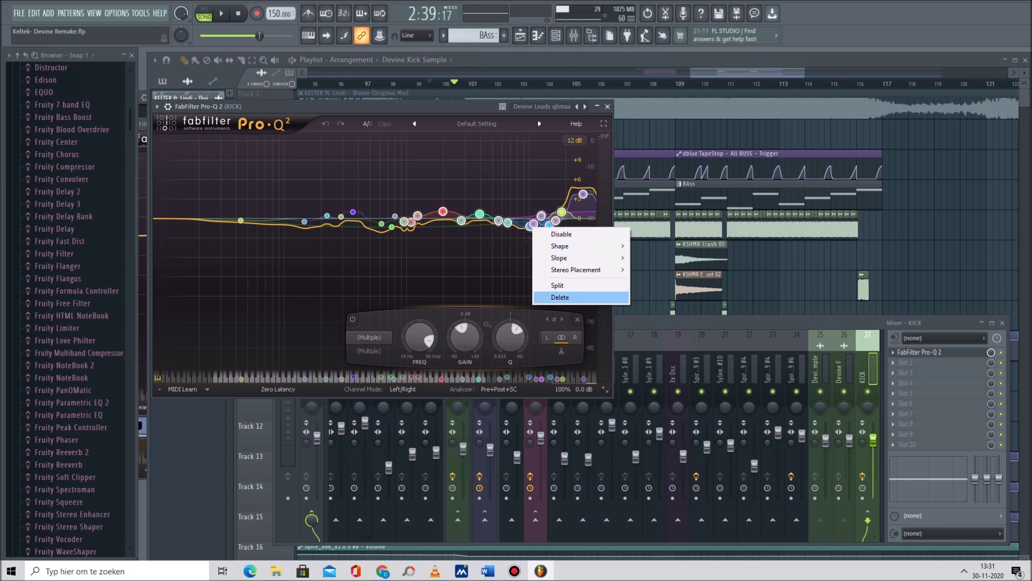
left_click(561, 297)
left_click_drag(208, 181, 440, 291)
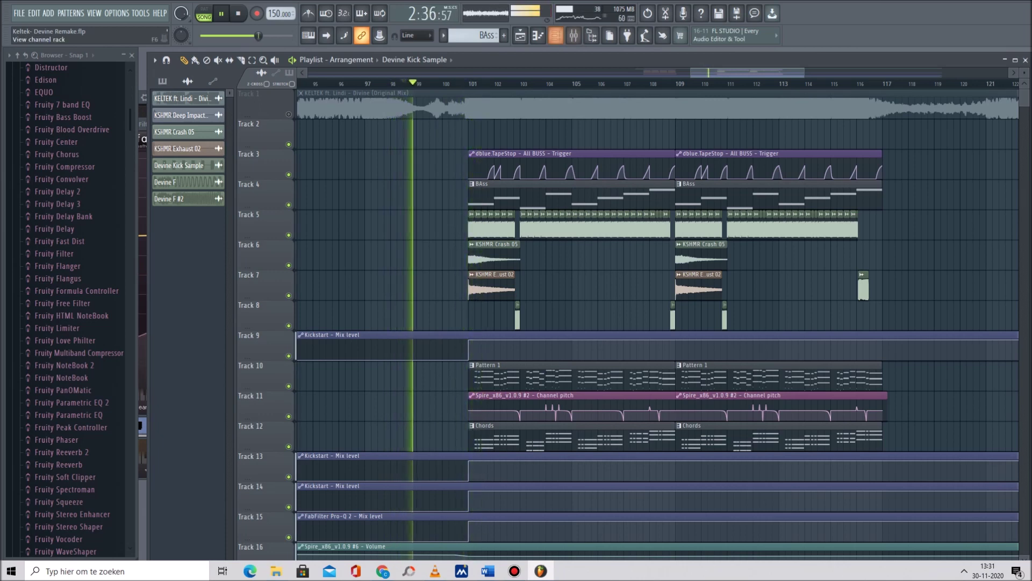
Check the mixer levels during playback, compare the sections starting at bars 83 and 101, and stop playback.
key("F9")
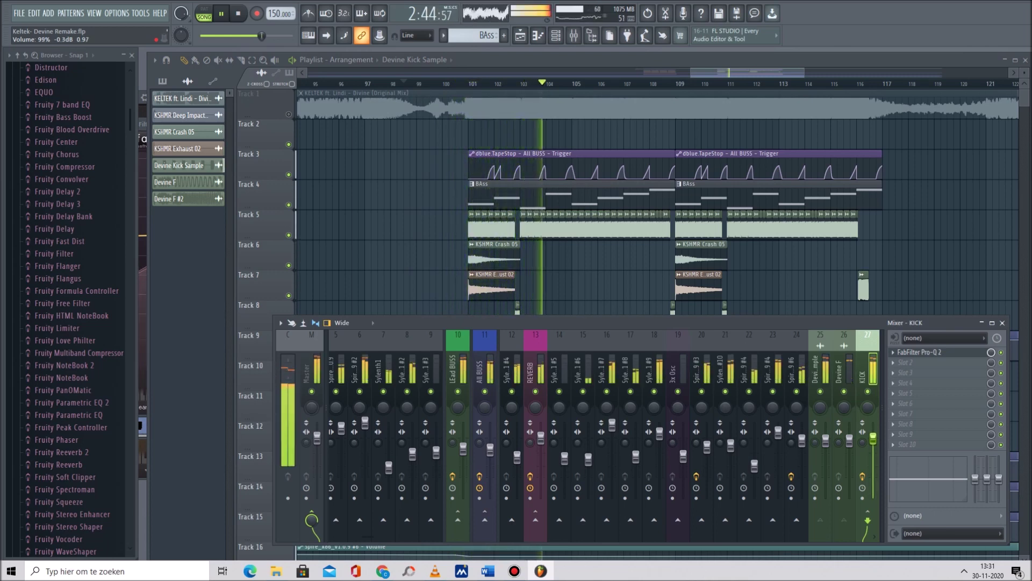
key("F9")
left_click_drag(692, 73, 486, 73)
left_click(664, 84)
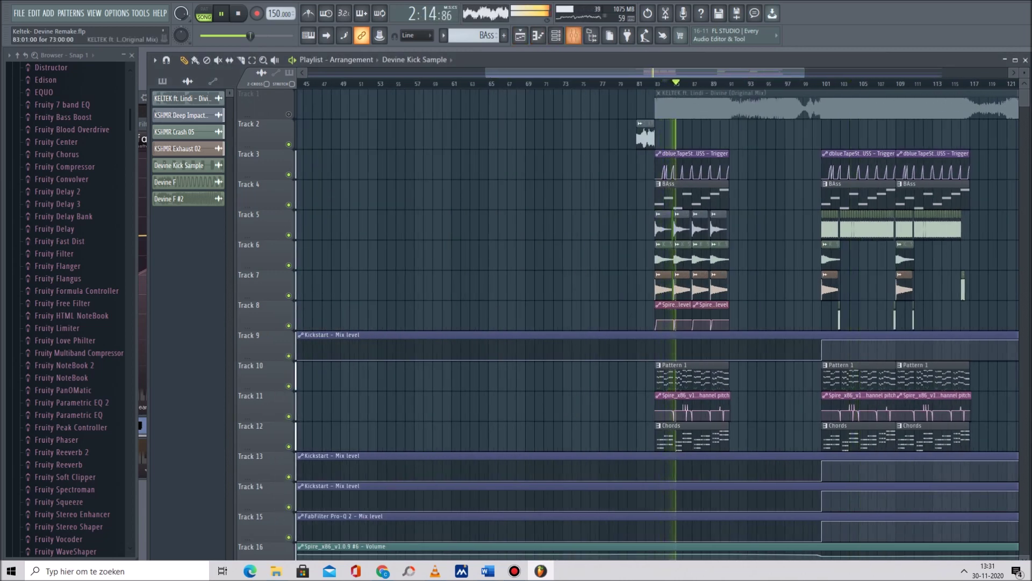
left_click(822, 84)
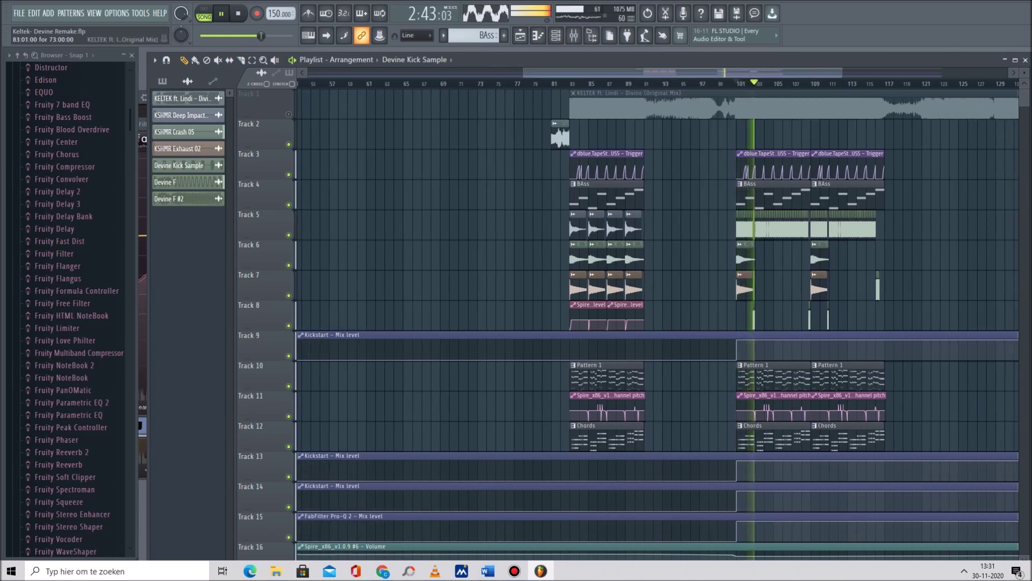
left_click_drag(524, 72, 589, 72)
key("space")
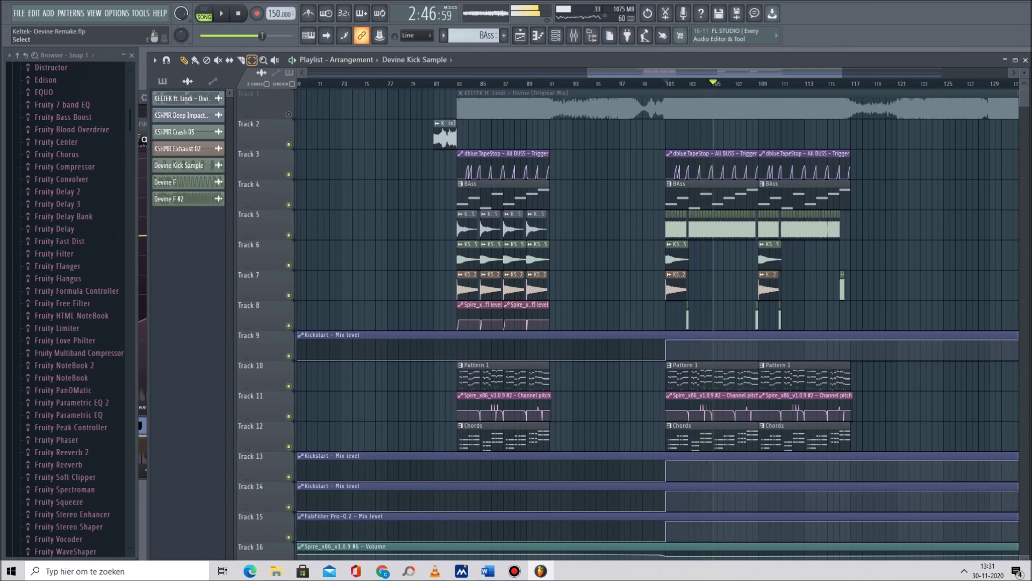
Select bars 83 to 91 on the playlist timeline as the playback range, and mute and unmute Track 4.
left_click_drag(458, 84, 538, 84)
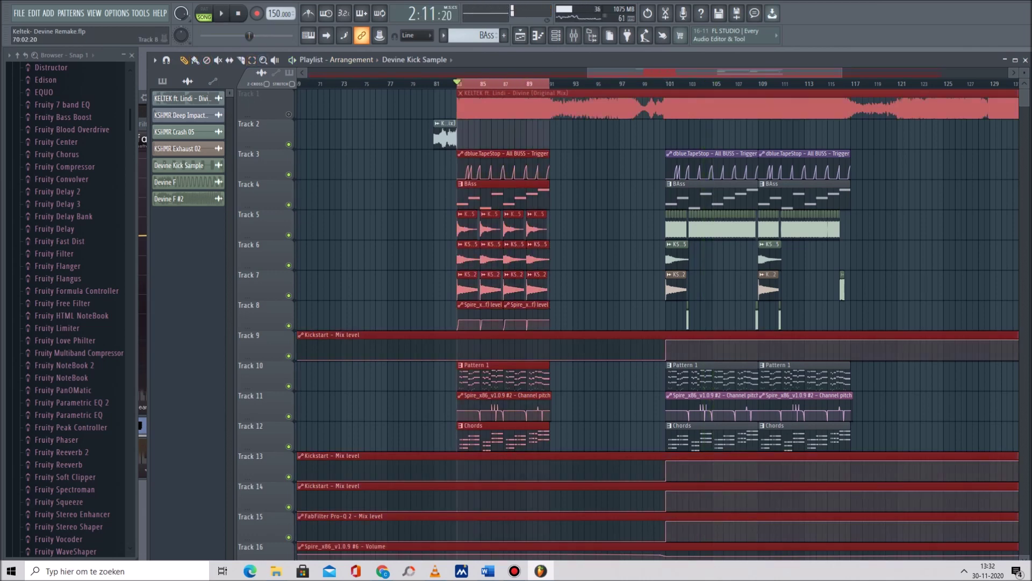
left_click(289, 205)
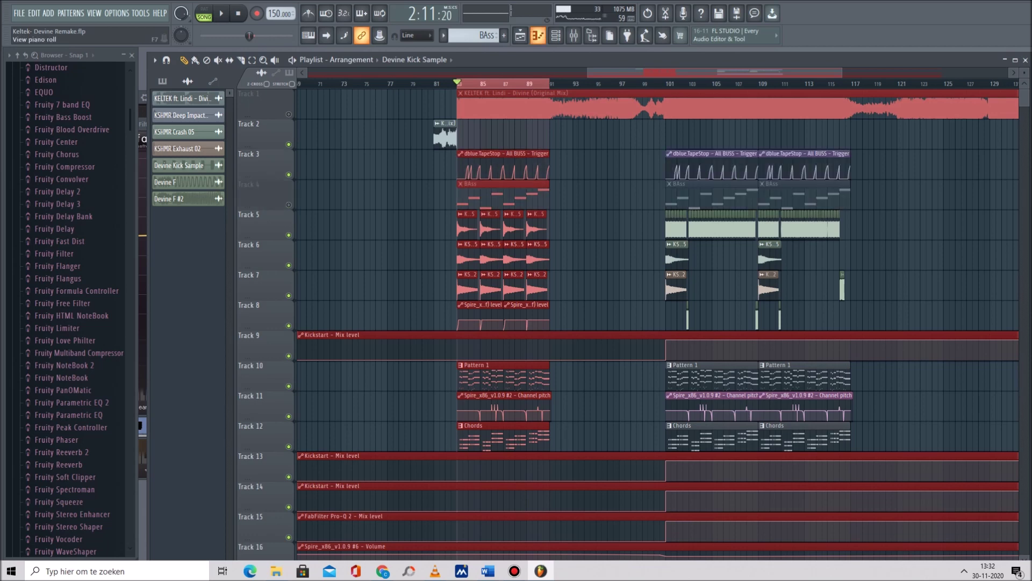
left_click(289, 205)
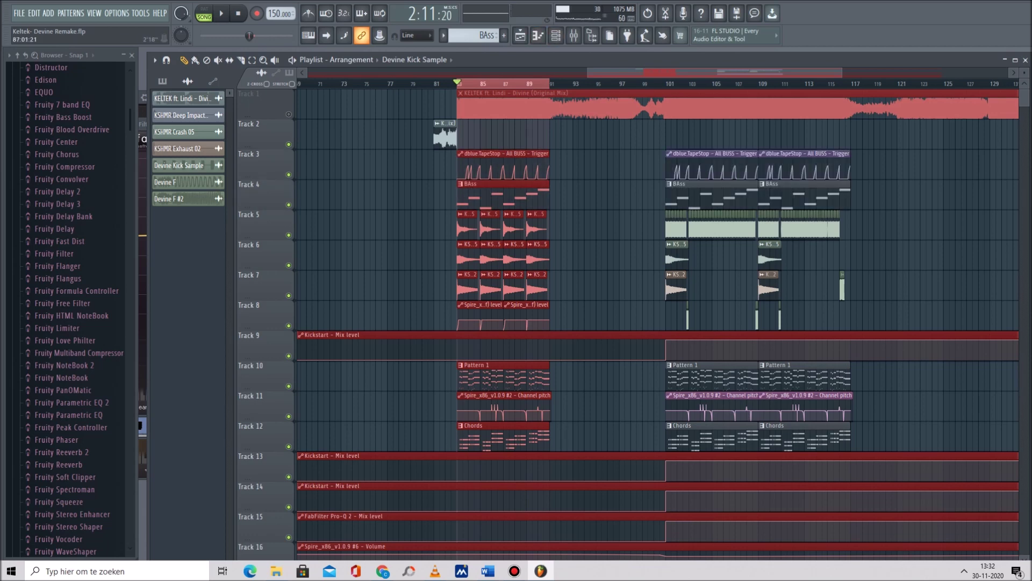
Examine the effect chains of the REVERB, LEad BUSS and All BUSS mixer tracks, ending on All BUSS.
left_click(556, 35)
left_click(574, 36)
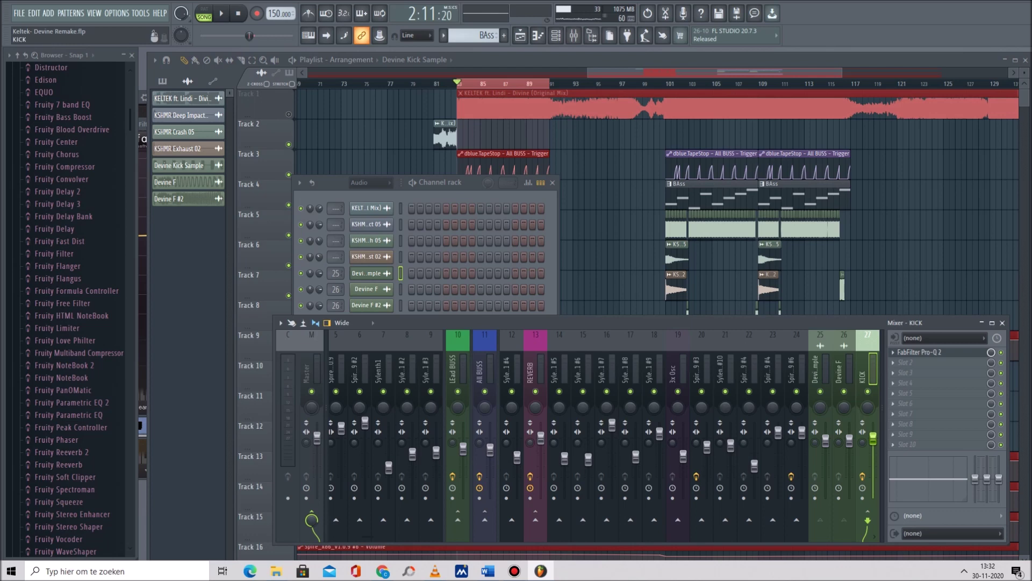
left_click(531, 371)
left_click(508, 371)
left_click(455, 371)
left_click(482, 371)
left_click(455, 371)
left_click(482, 371)
left_click(455, 371)
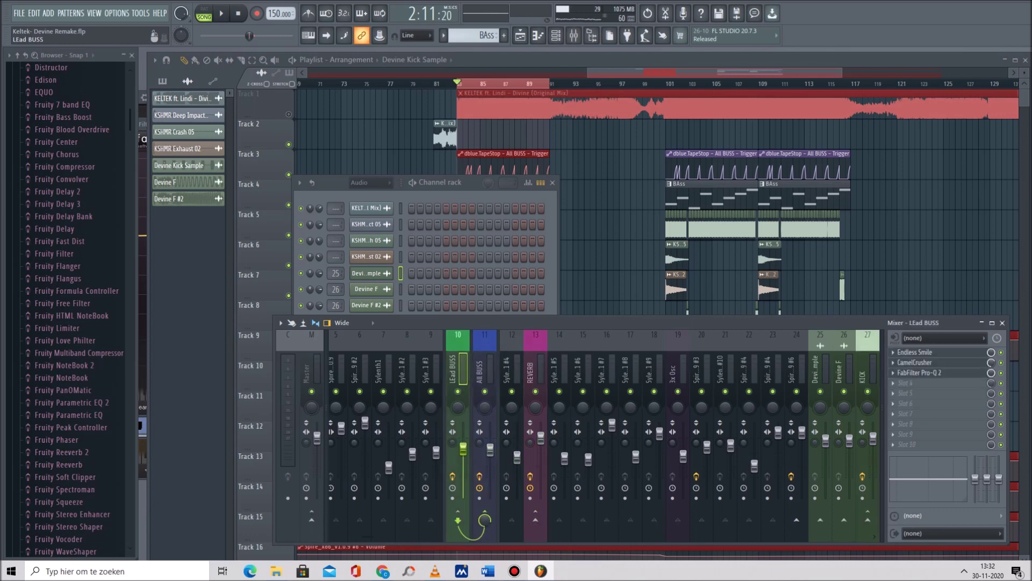
left_click(482, 371)
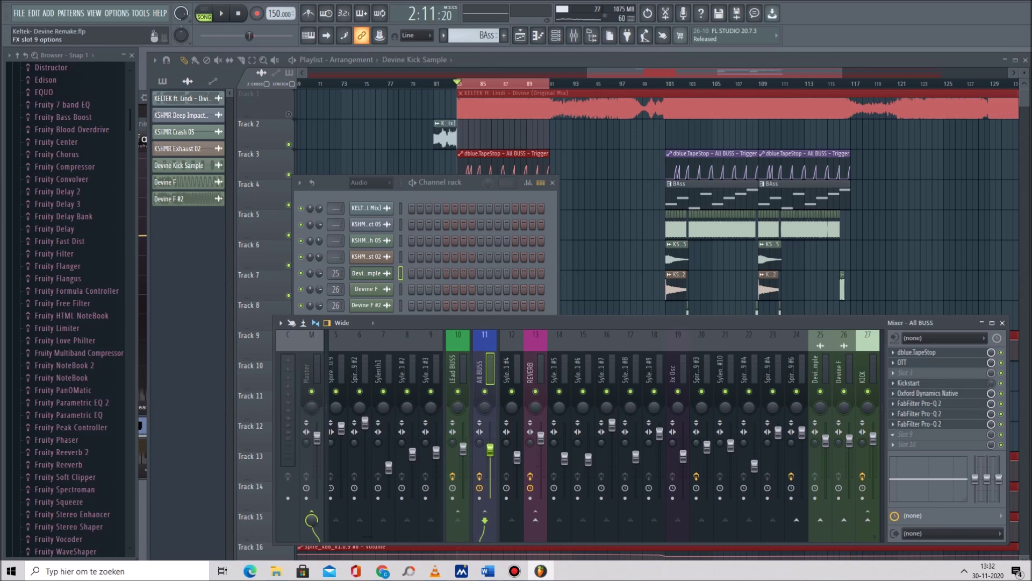
Check the existing FabFilter Pro-Q 2 curves in slots 6, 7 and 8 of All BUSS.
left_click(893, 434)
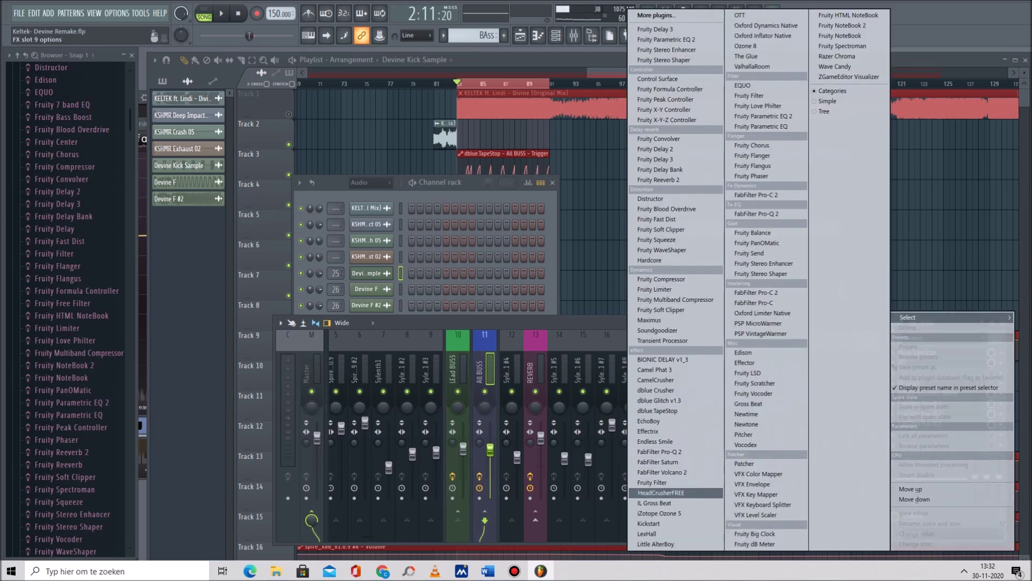
left_click(660, 452)
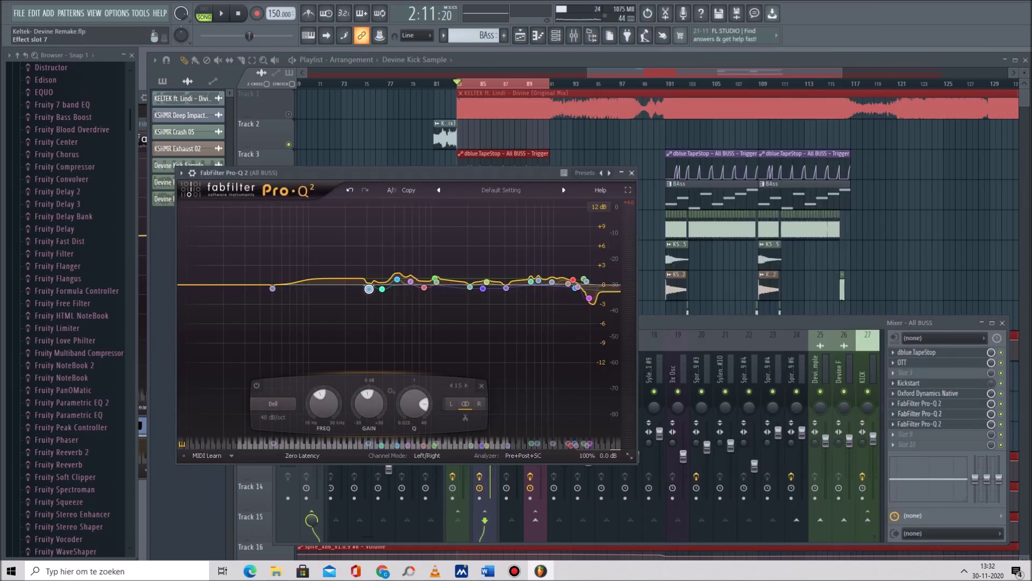
left_click(935, 424)
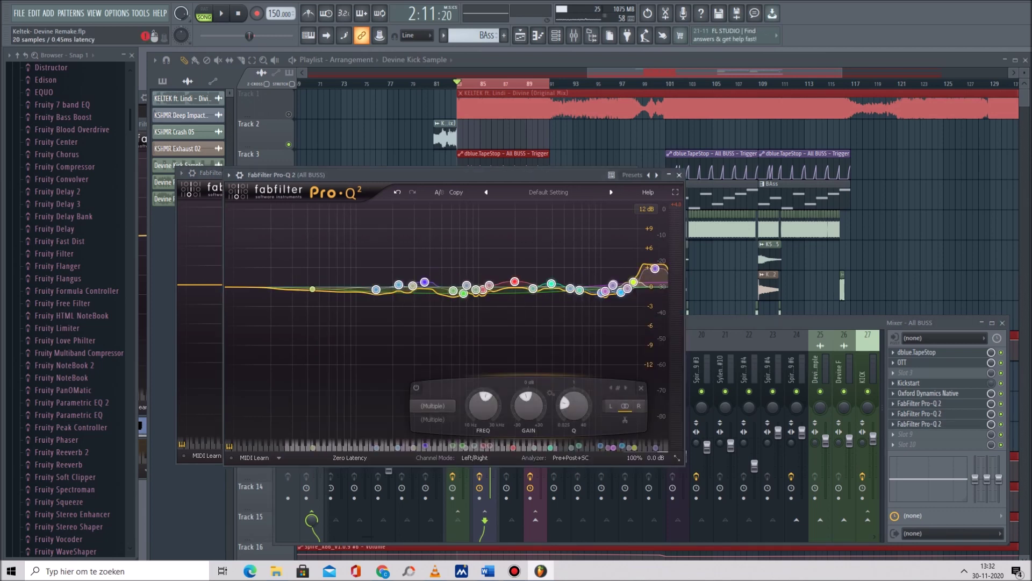
left_click(934, 403)
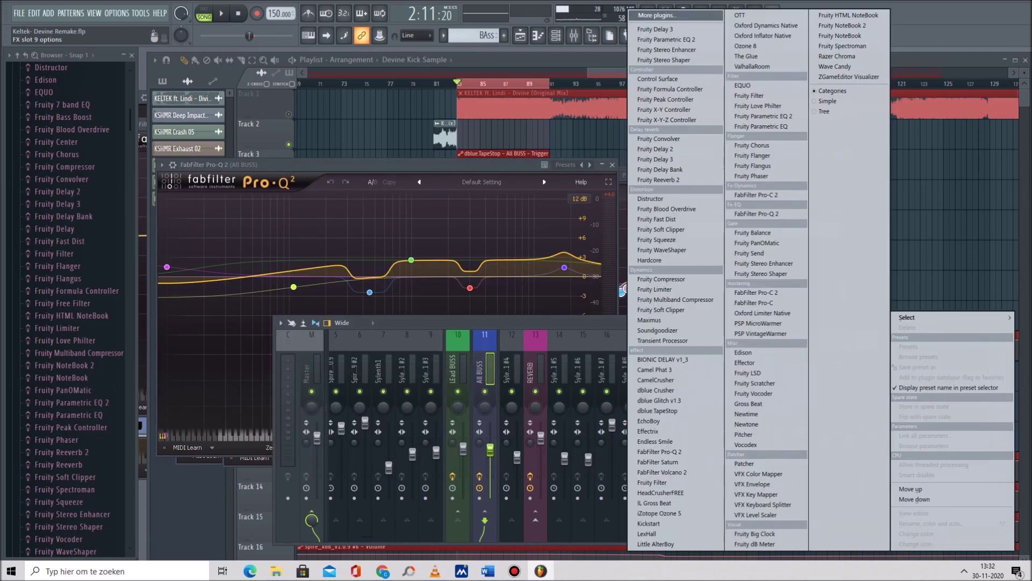
Add FabFilter Pro-Q 2 to slot 9 of All BUSS and create a narrow bell band while the selection plays.
left_click(914, 434)
left_click(660, 451)
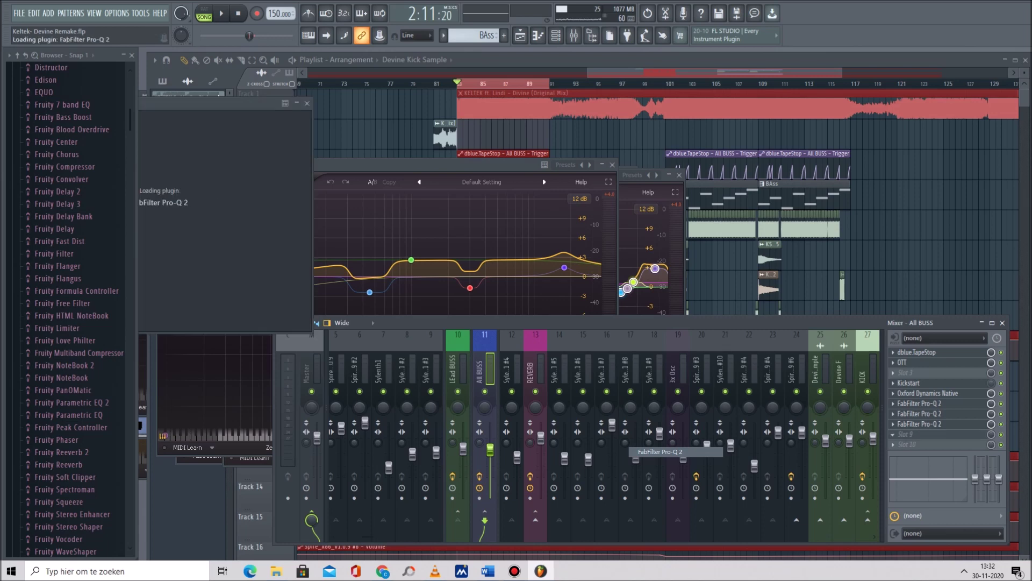
key("space")
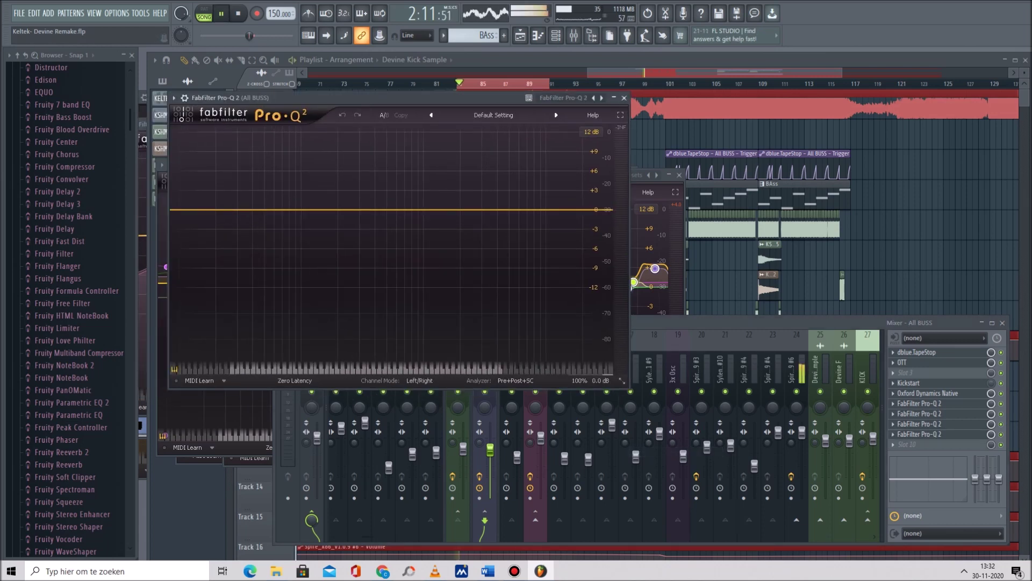
left_click_drag(394, 210, 382, 198)
scroll(382, 197, "up", 10)
Lower the system speaker volume while the selected bars play.
left_click(965, 571)
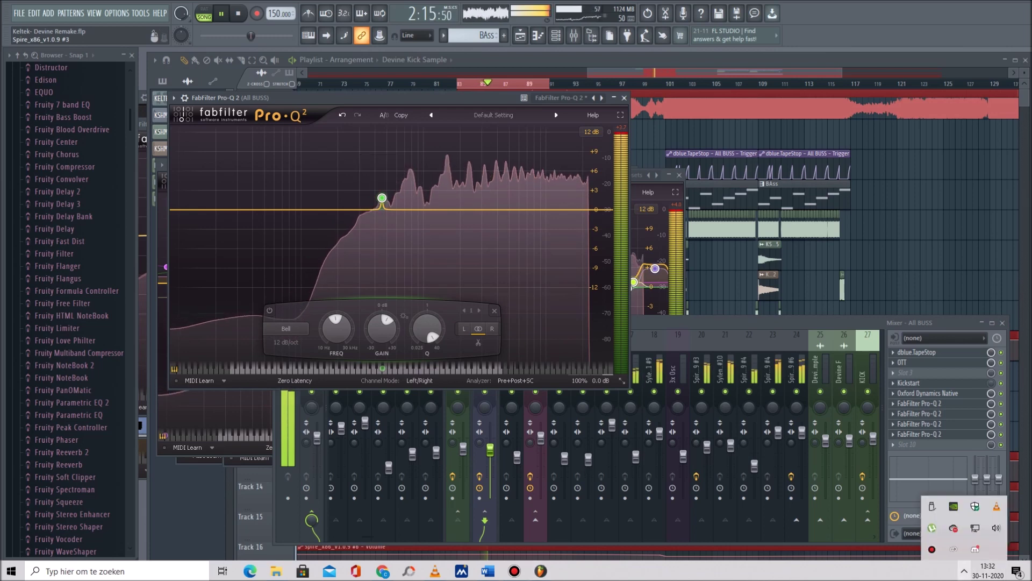
left_click(987, 571)
left_click(965, 571)
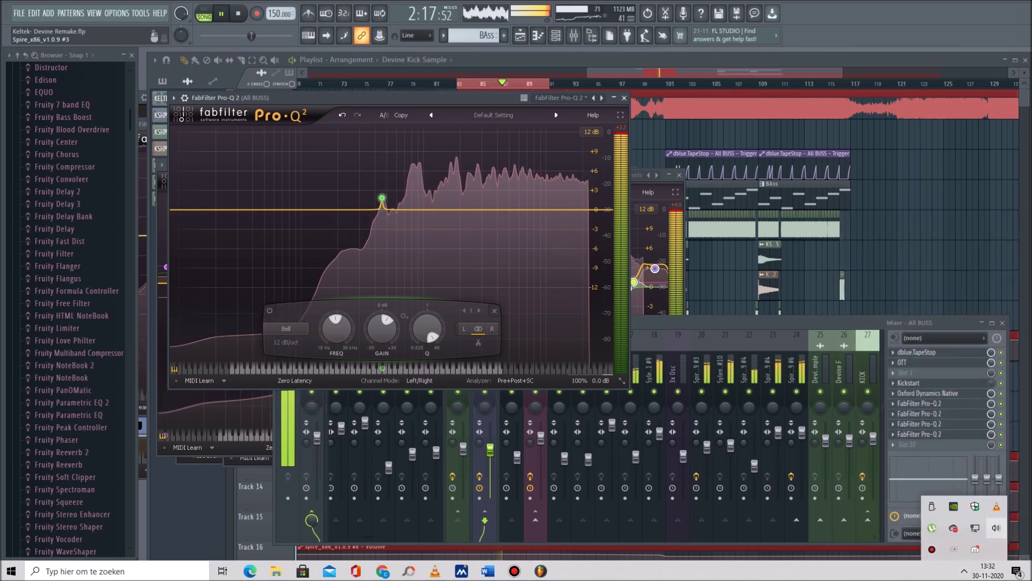
left_click(996, 528)
scroll(996, 528, "down", 5)
Cut narrow Q 40 bands in the new EQ at about 777 Hz by 2.71 dB and slightly at about 1566 Hz.
left_click_drag(381, 198, 410, 132)
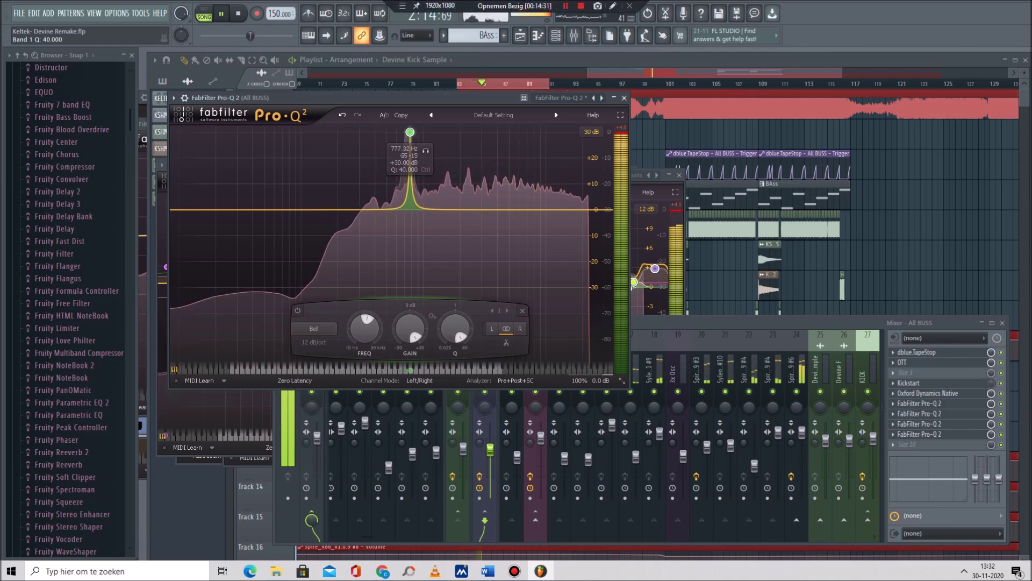
left_click_drag(410, 328, 410, 352)
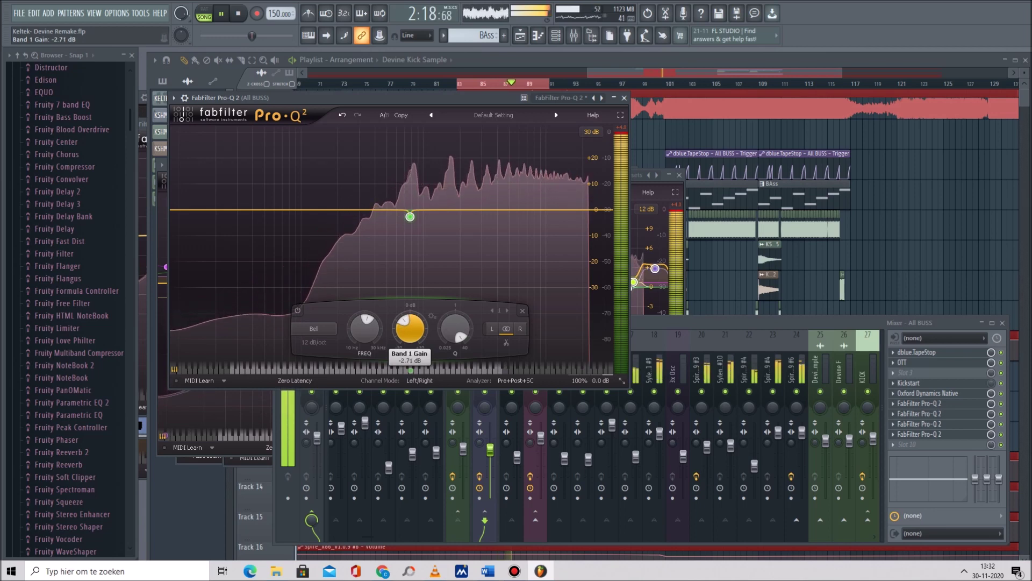
double_click(440, 199)
left_click_drag(440, 199, 447, 132)
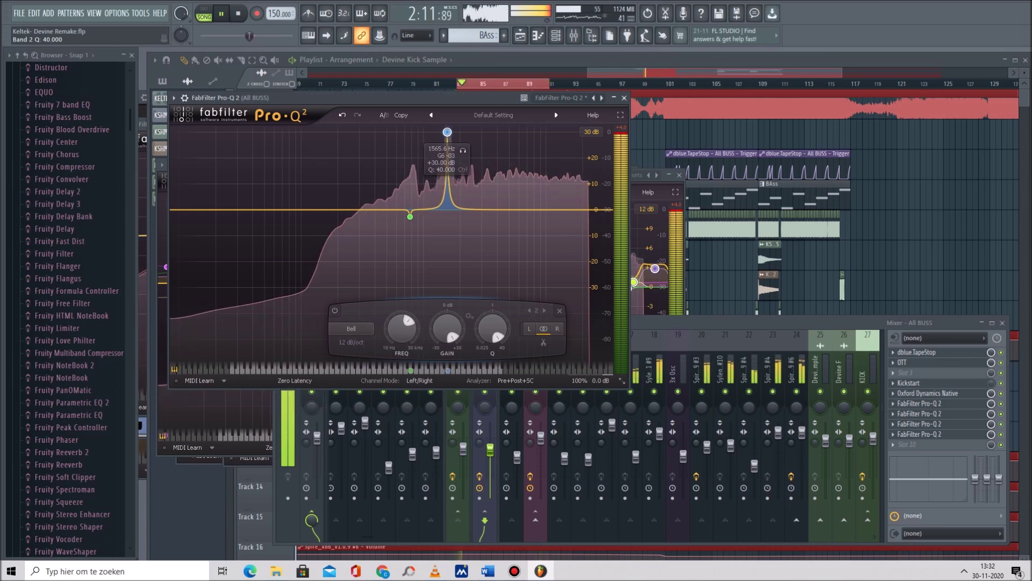
left_click_drag(448, 328, 448, 367)
Add a third Q 40 band, sweep it at +30 dB, and cut about 2497 Hz by 4.03 dB.
left_click_drag(469, 209, 470, 132)
scroll(469, 203, "up", 10)
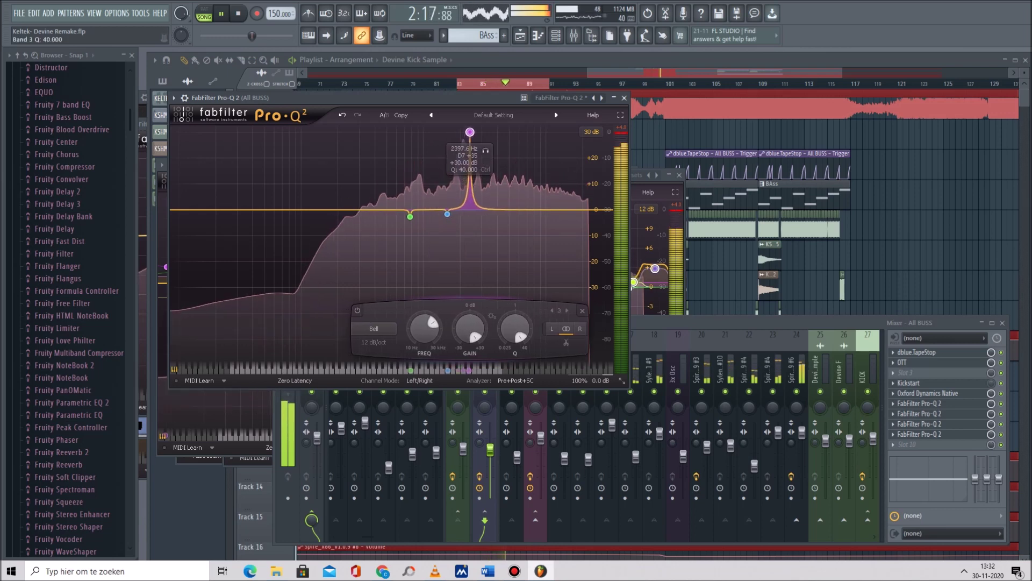
left_click_drag(471, 328, 471, 370)
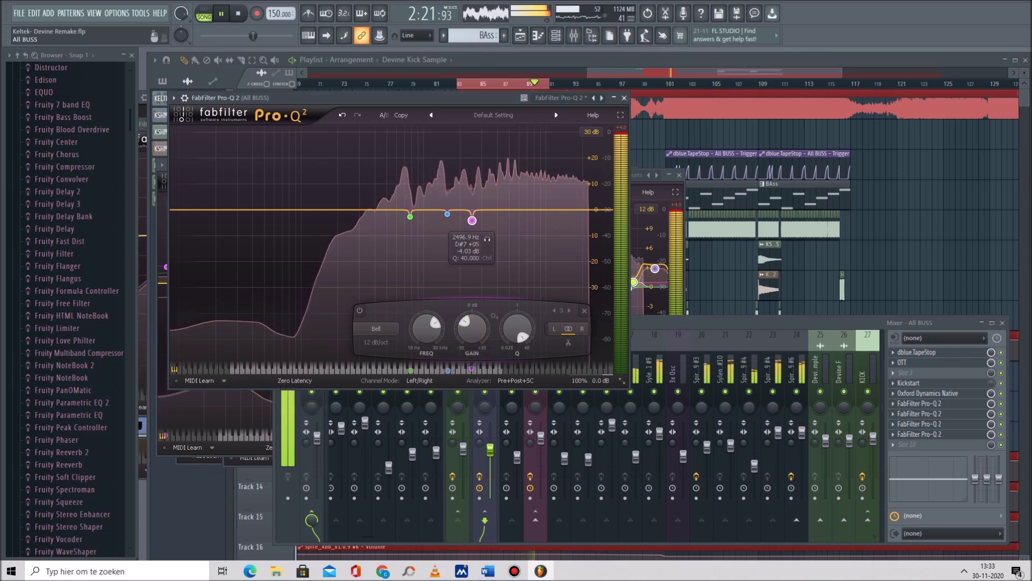
Add a fourth Q 40 band to the slot 9 EQ, sweep it at +30 dB, and cut about 3862 Hz by 4.50 dB.
left_click_drag(498, 209, 499, 201)
scroll(499, 202, "up", 3)
scroll(499, 202, "up", 10)
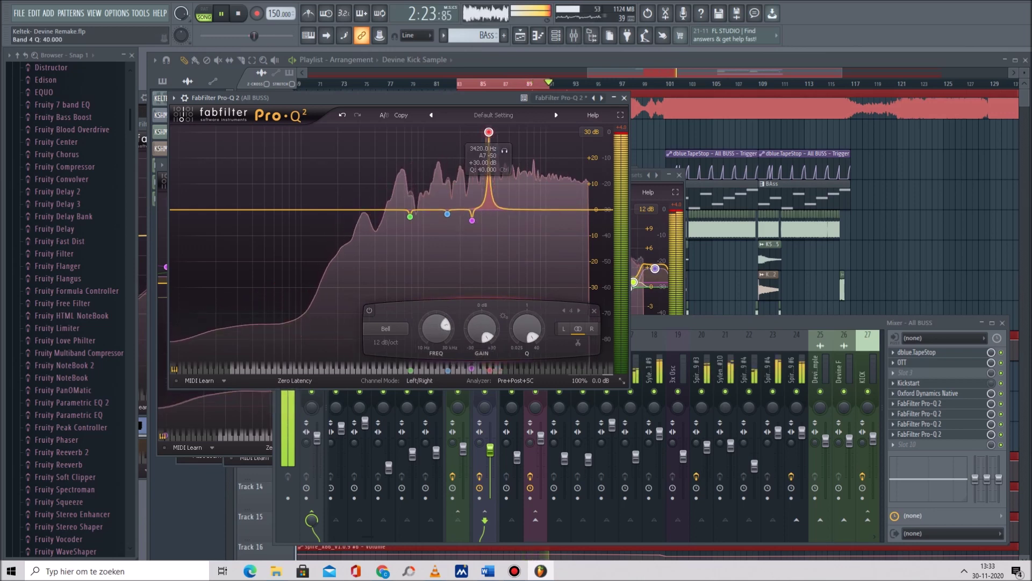
left_click_drag(489, 131, 492, 131)
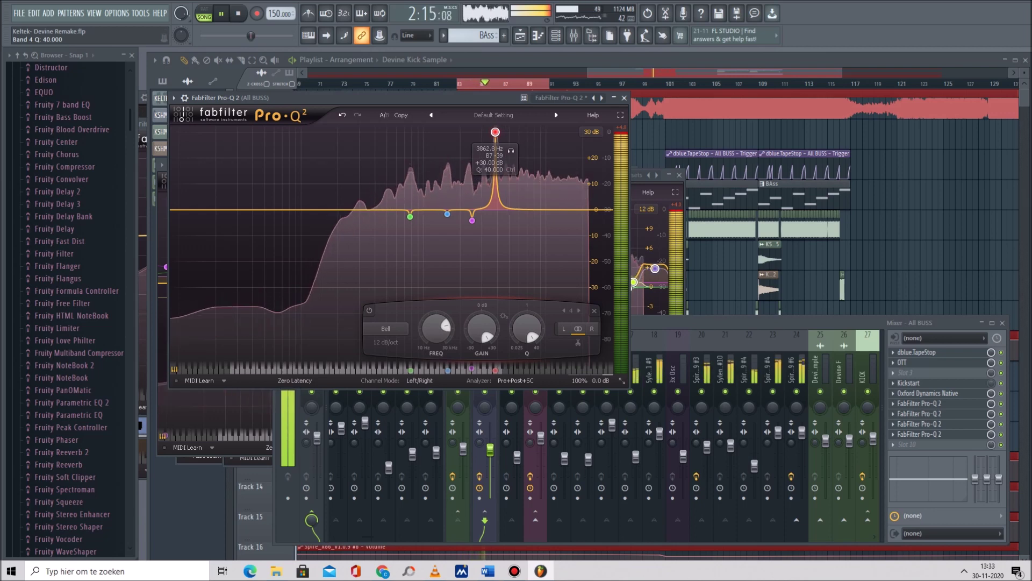
left_click_drag(482, 329, 482, 370)
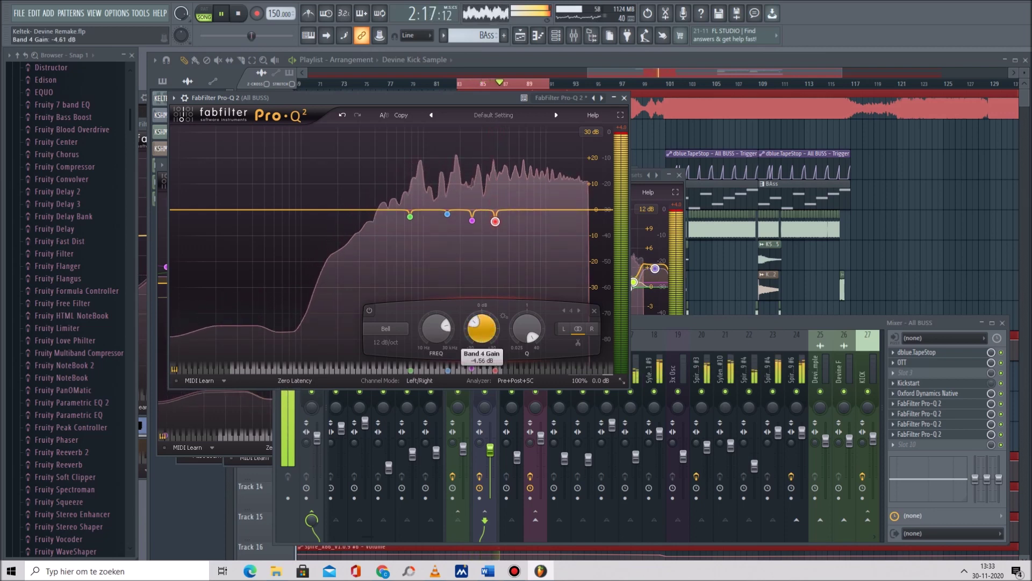
Add a fifth Q 40 band, sweep it at +30 dB up to about 7.9 kHz, and cut slightly just above the fourth band.
left_click_drag(513, 209, 513, 199)
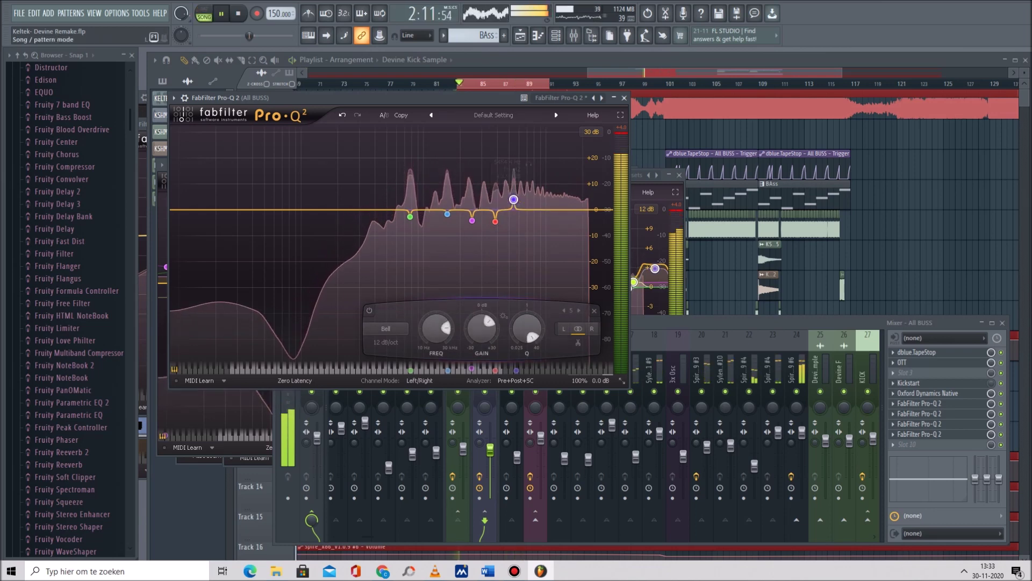
left_click_drag(514, 200, 517, 132)
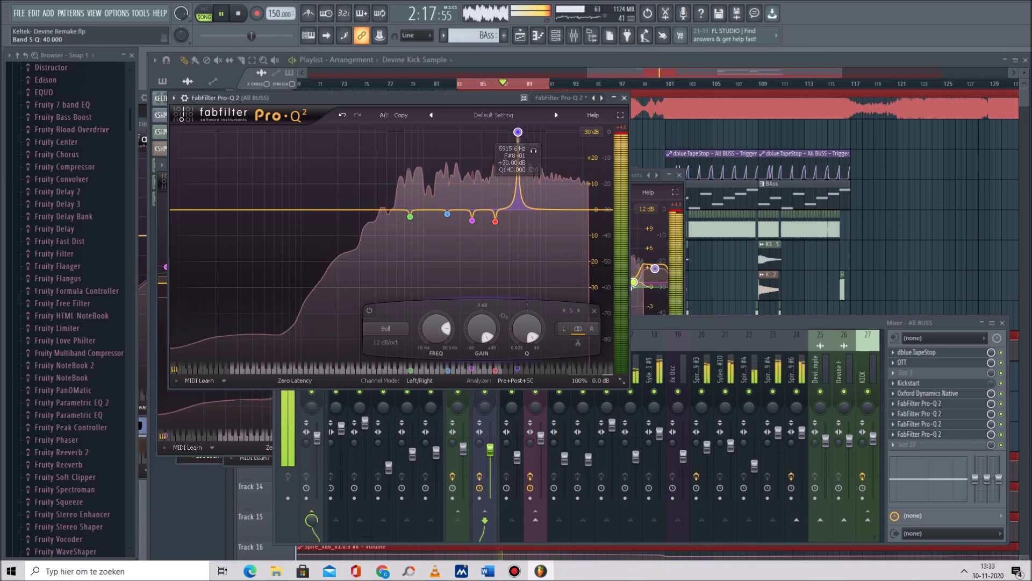
left_click_drag(518, 131, 524, 132)
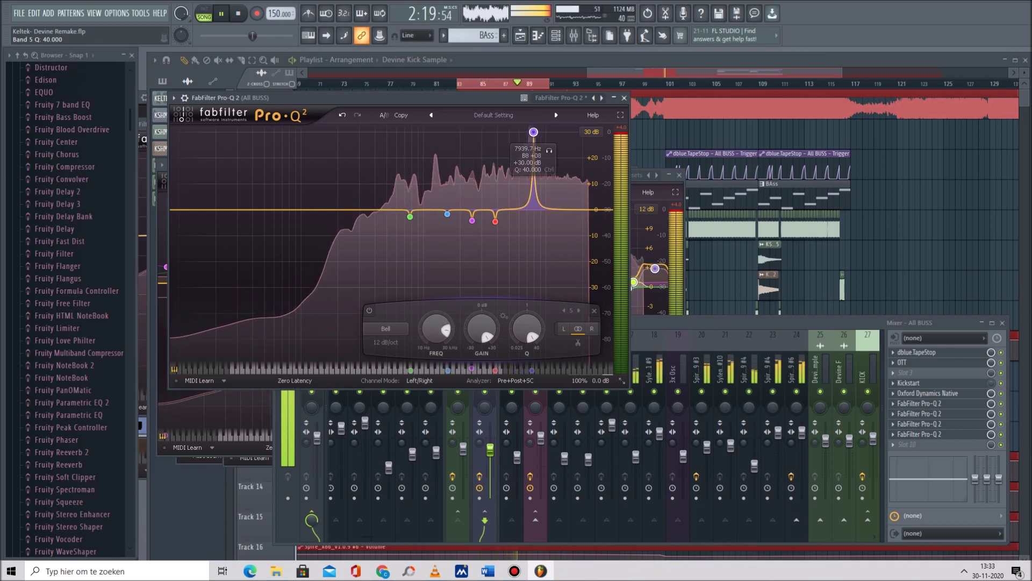
left_click_drag(531, 132, 517, 132)
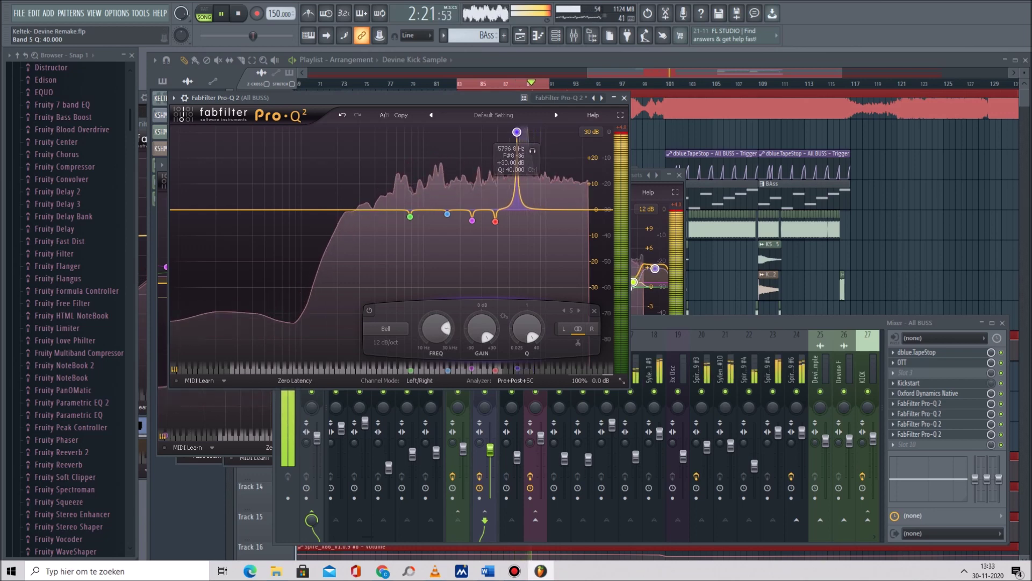
left_click_drag(482, 328, 482, 344)
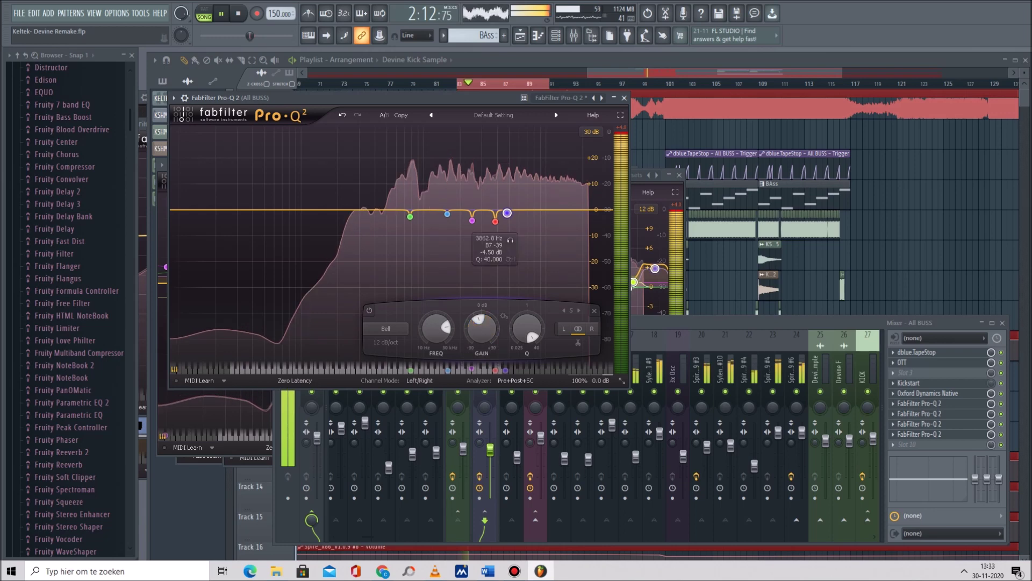
Add a sixth Q 40 band, sweep the high end at +30 dB, and cut slightly near 14 kHz.
scroll(518, 194, "up", 10)
left_click_drag(519, 209, 574, 132)
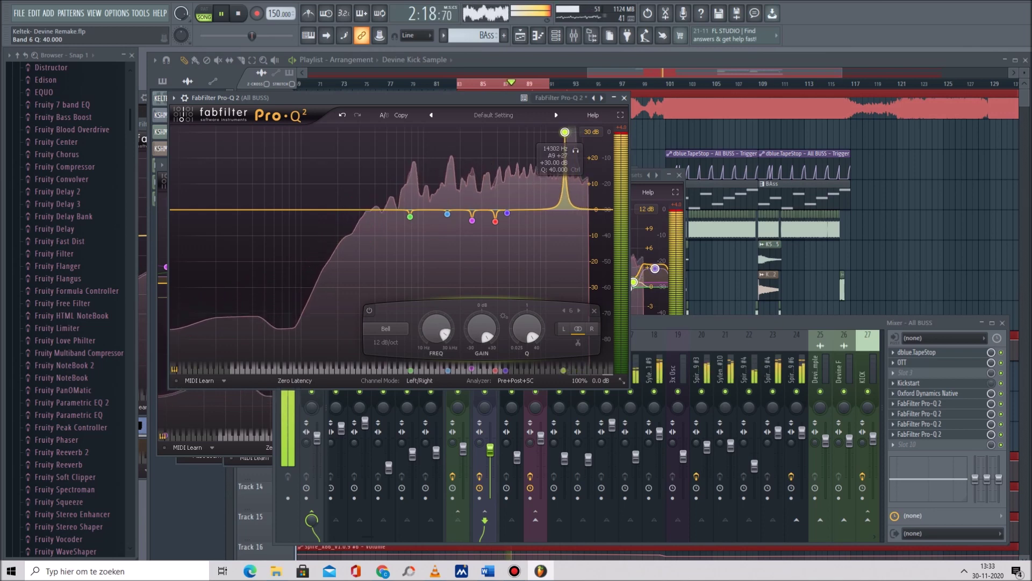
left_click_drag(482, 329, 482, 355)
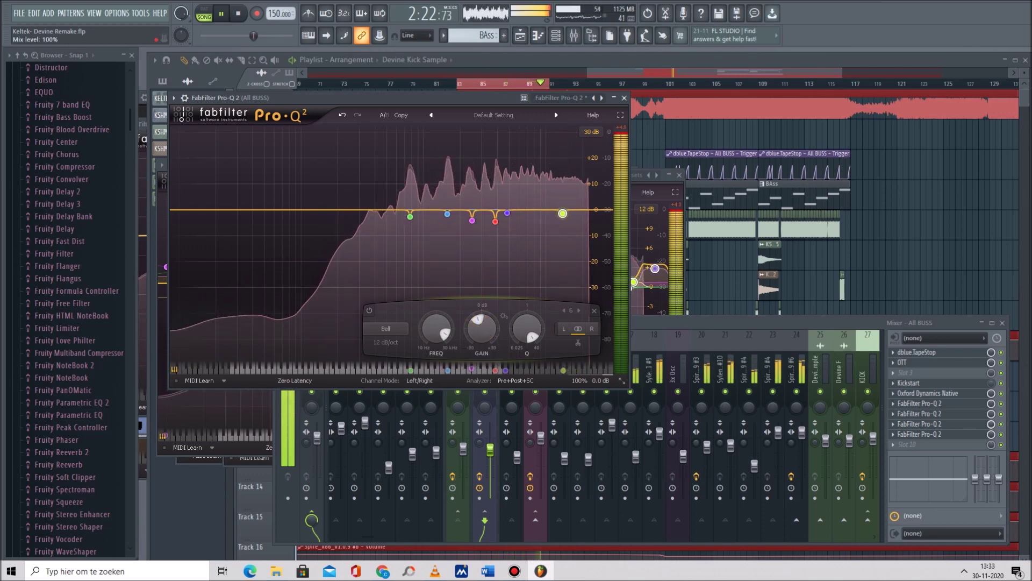
Bring the mixer to the front and lower the system speaker volume while the selected bars play.
left_click(485, 410)
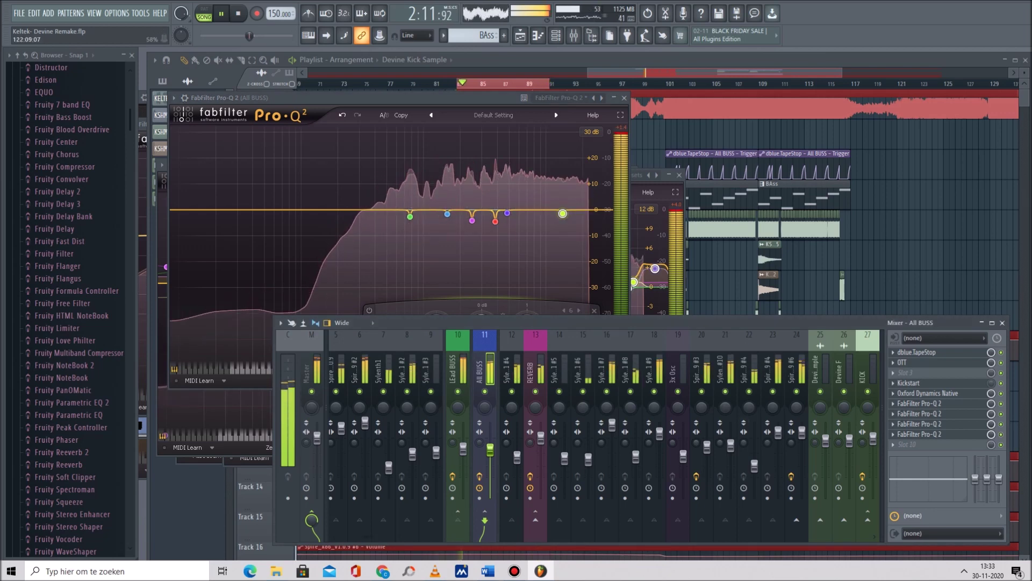
left_click(964, 571)
left_click(932, 506)
left_click(921, 545)
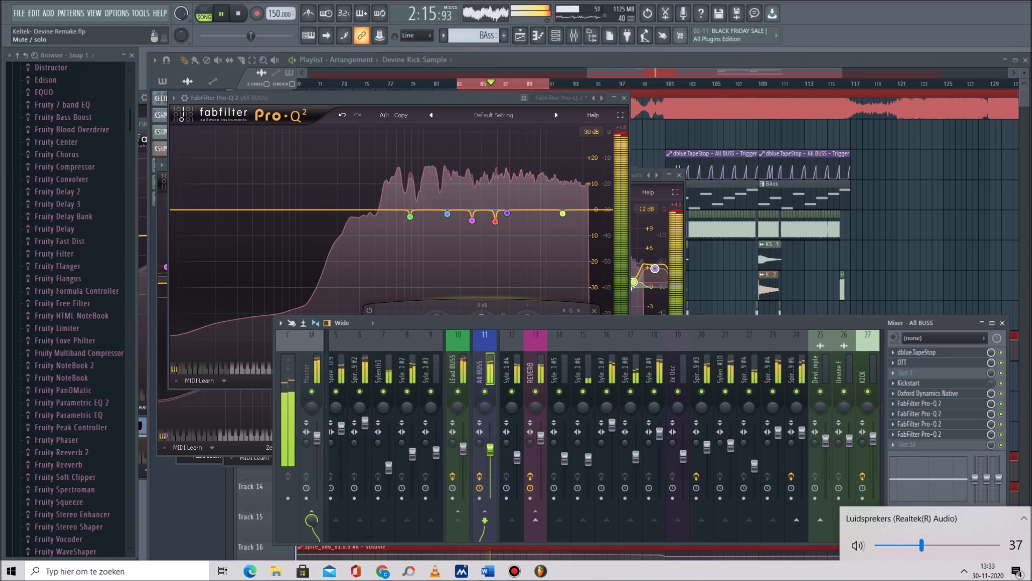
scroll(922, 545, "down", 3)
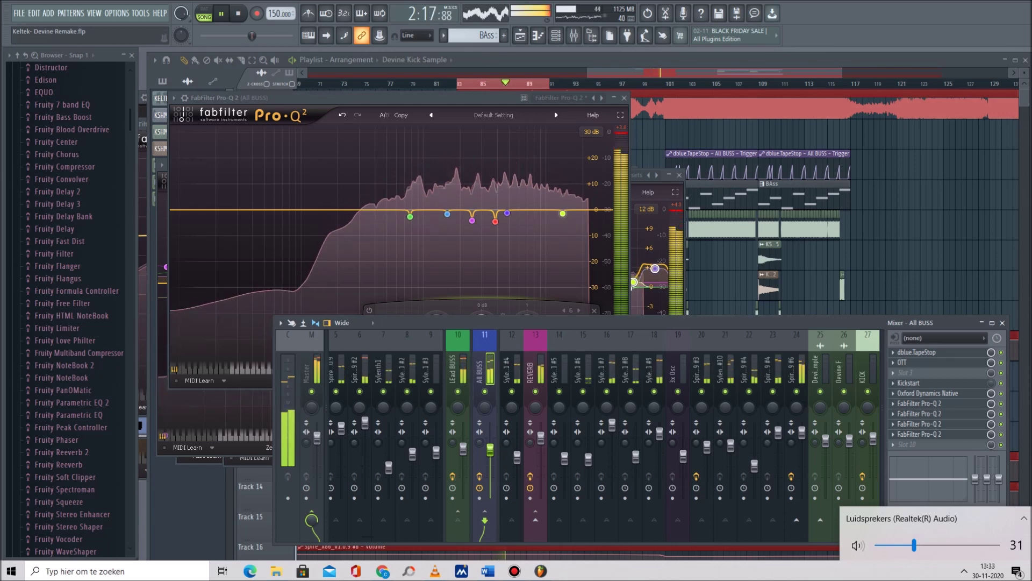
scroll(919, 545, "up", 2)
Bypass and re-enable the Pro-Q 2 instances in slots 8 and 9 of All BUSS to compare the sound.
left_click(1001, 434)
left_click(1001, 424)
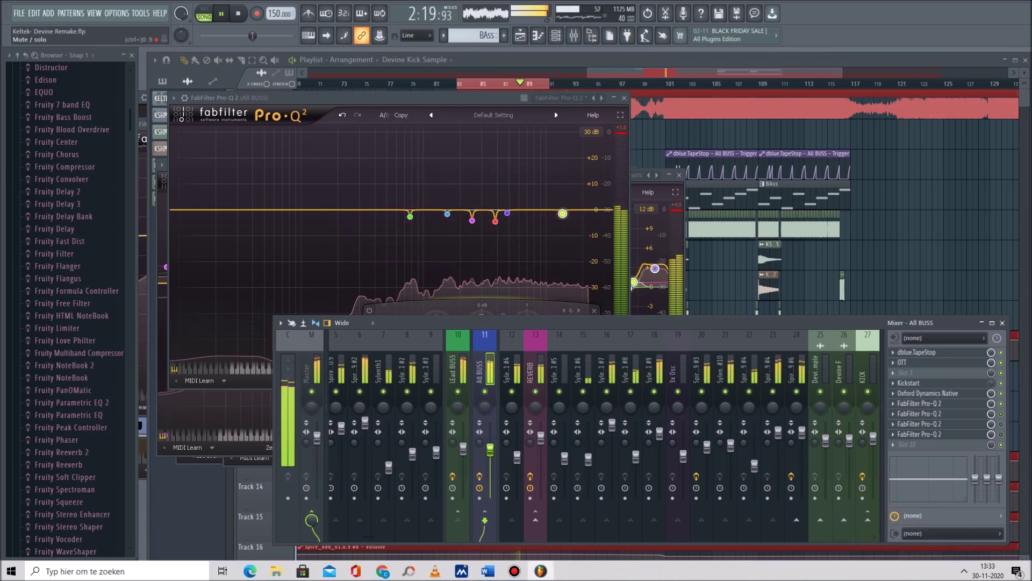
left_click(1001, 424)
left_click(1001, 434)
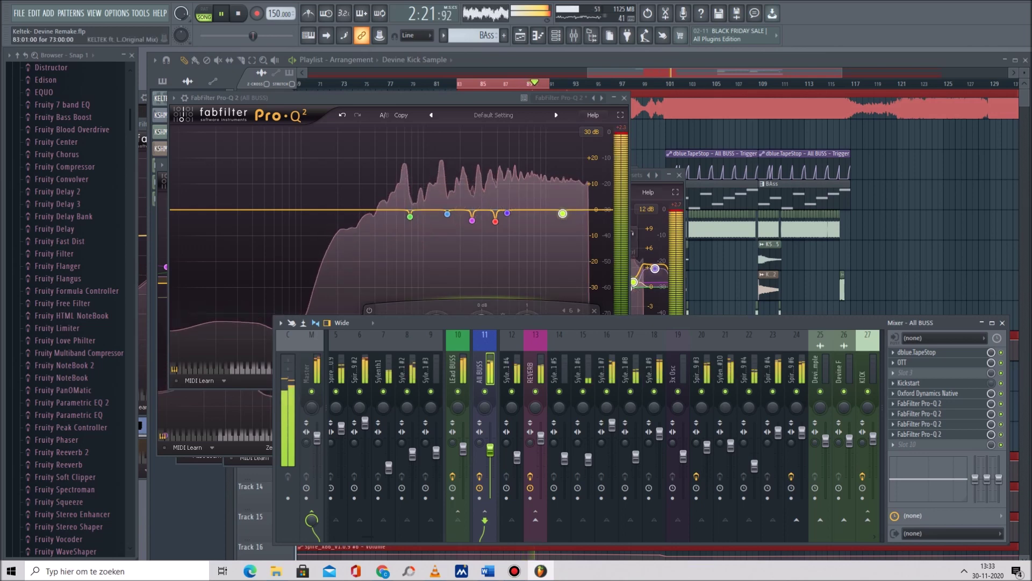
Return to the playlist view, stop playback, and save the project.
key("F5")
key("space")
left_click(19, 13)
key("Return")
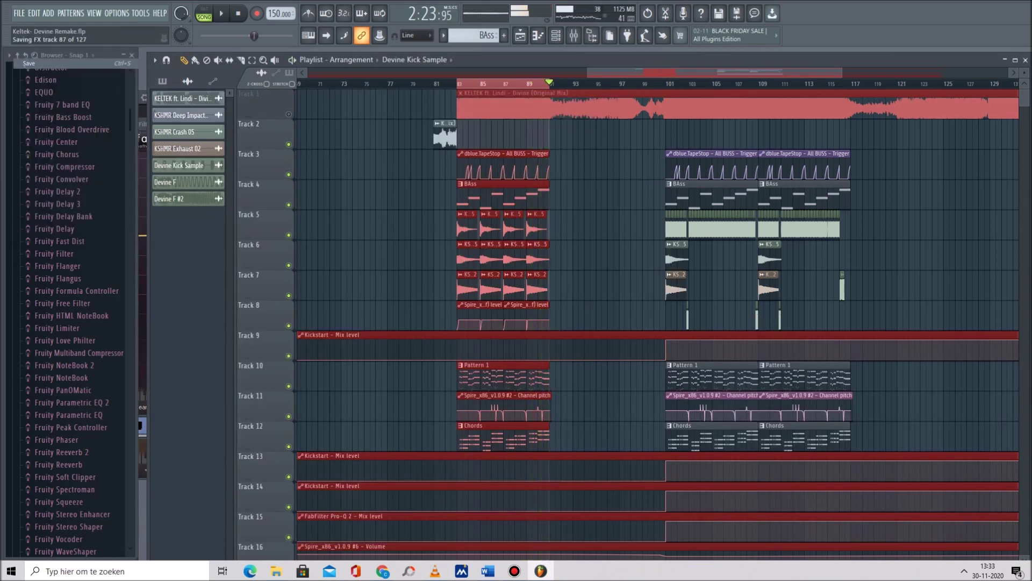